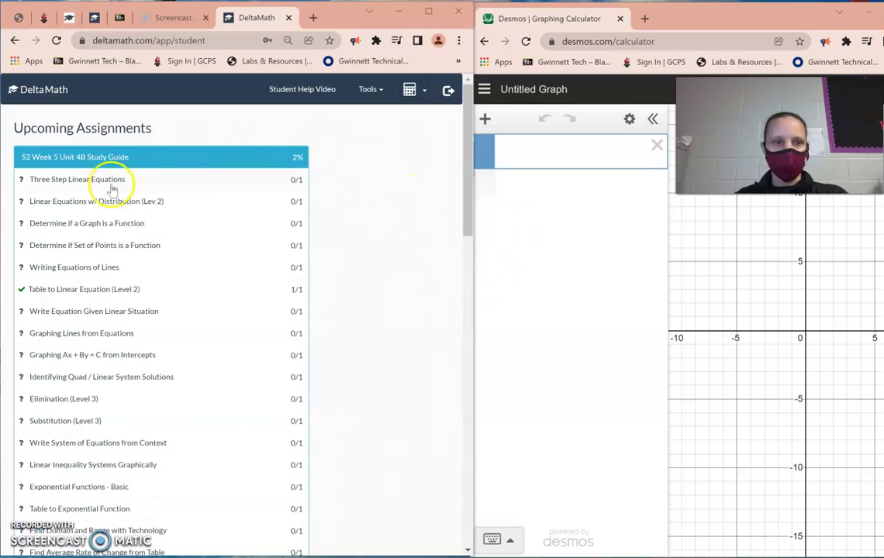
# Open the Three Step Linear Equations problem and copy its left side, 10x + 7, into the Desmos graphing calculator.
pyautogui.click(81, 179)
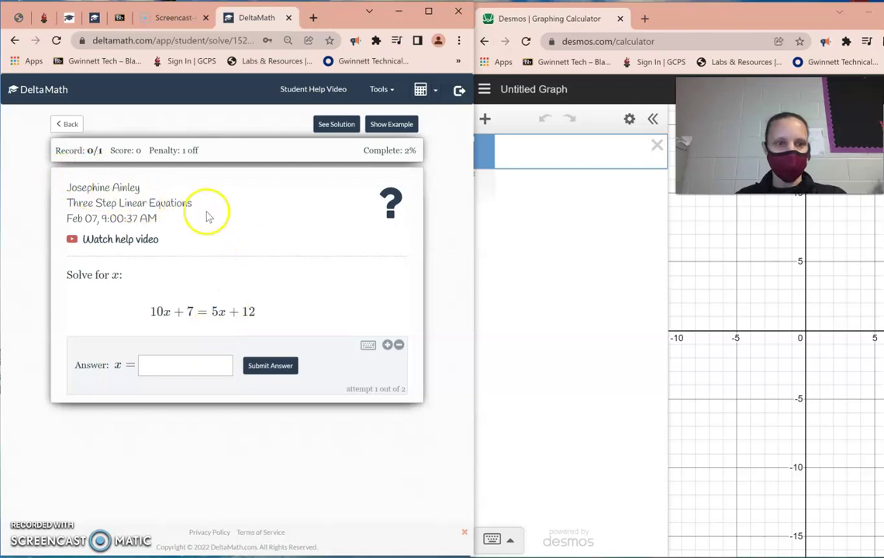
pyautogui.moveTo(196, 205); pyautogui.dragTo(70, 202)
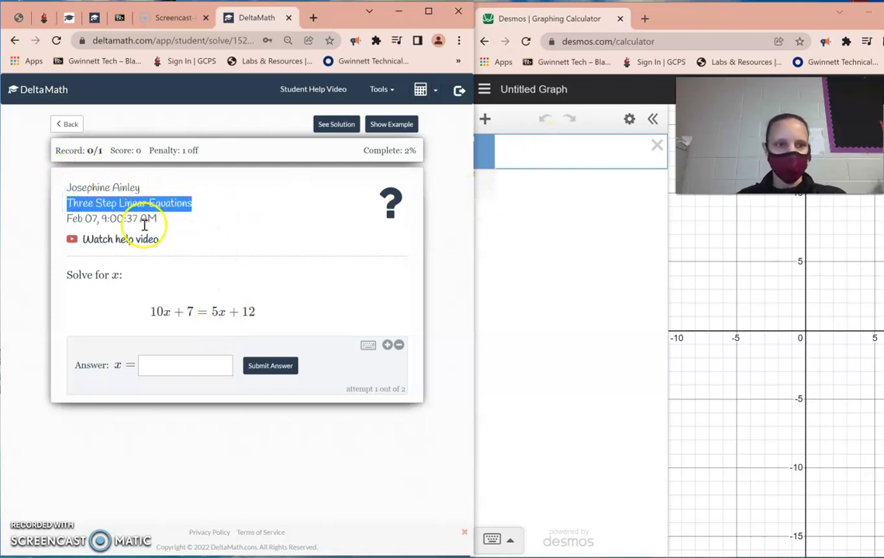
pyautogui.moveTo(195, 311); pyautogui.dragTo(154, 311)
pyautogui.hotkey('ctrl', 'c')
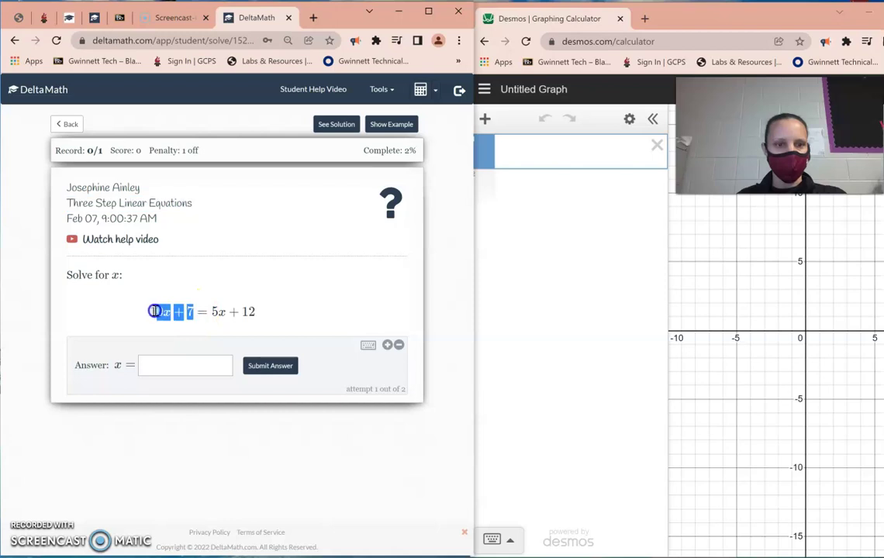
pyautogui.click(518, 163)
pyautogui.hotkey('ctrl', 'v')
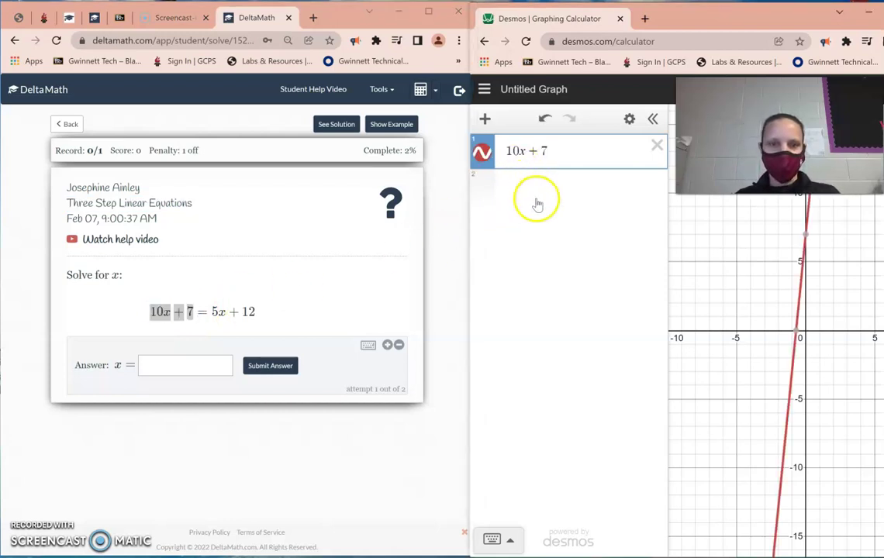
# Copy the equation's right side, 5x + 12, into Desmos as the second expression and delete the empty line between them.
pyautogui.moveTo(260, 310); pyautogui.dragTo(212, 312)
pyautogui.hotkey('ctrl', 'c')
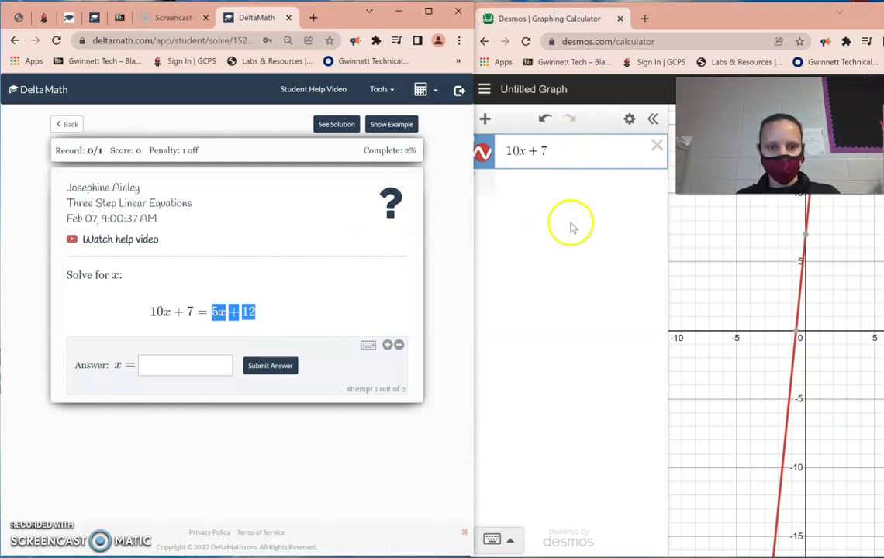
pyautogui.click(562, 199)
pyautogui.hotkey('ctrl', 'v')
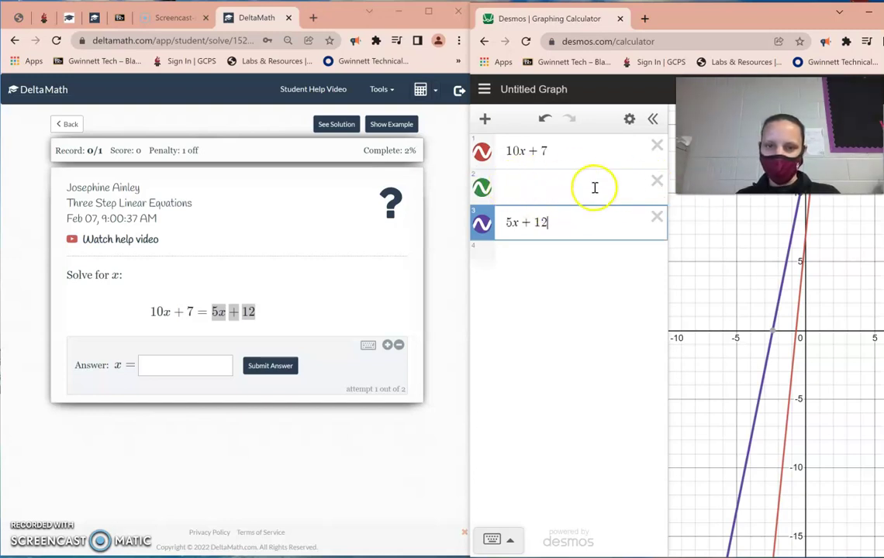
pyautogui.click(654, 183)
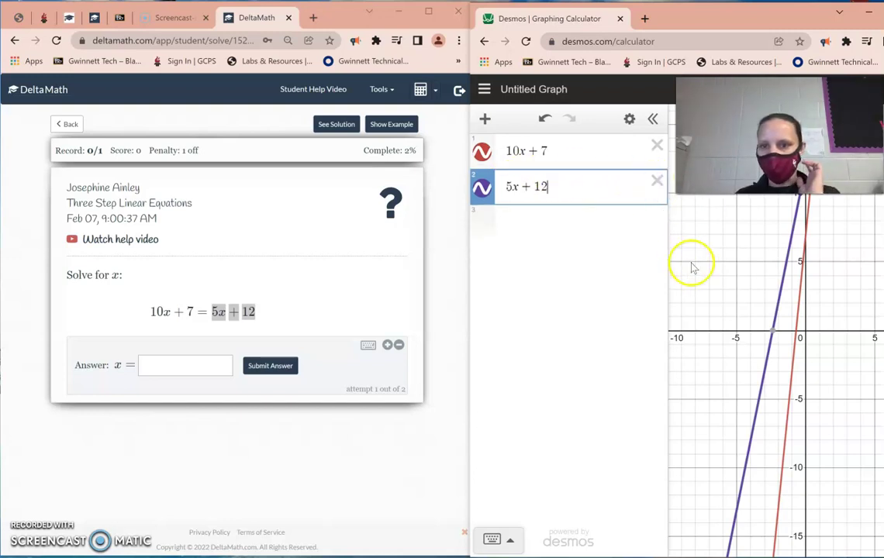
# Compare the two graphed expressions with both sides of the equation and locate the point where the lines intersect.
pyautogui.click(732, 270)
pyautogui.moveTo(733, 270); pyautogui.dragTo(687, 439)
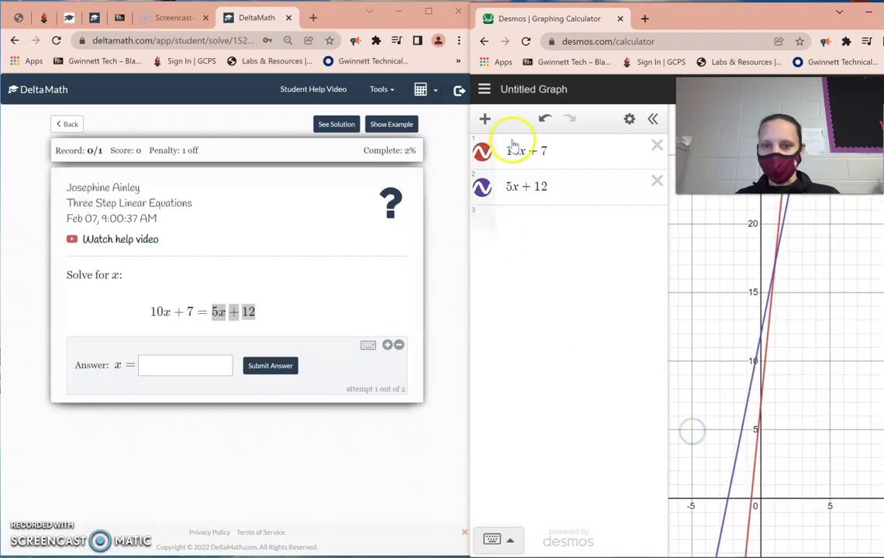
pyautogui.moveTo(180, 313)
pyautogui.mouseDown()
pyautogui.moveTo(121, 312)
pyautogui.moveTo(197, 310)
pyautogui.mouseUp()
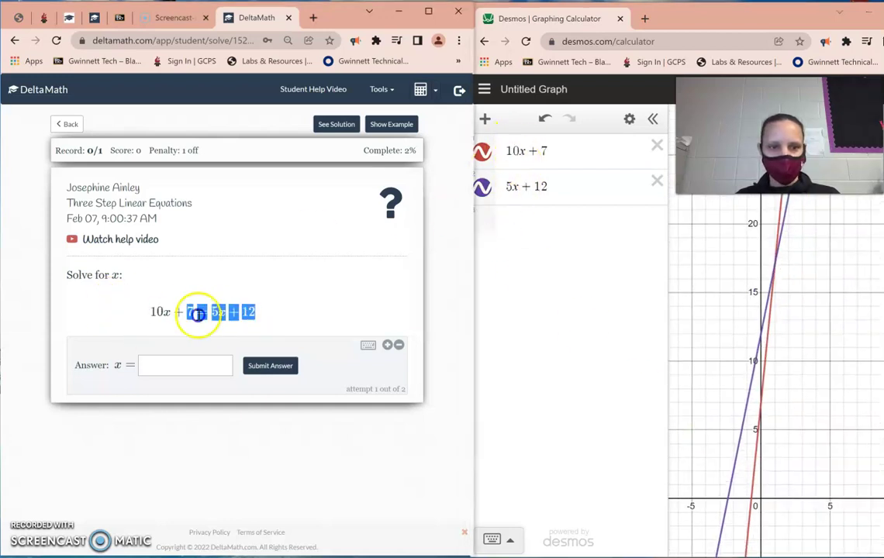
pyautogui.click(549, 261)
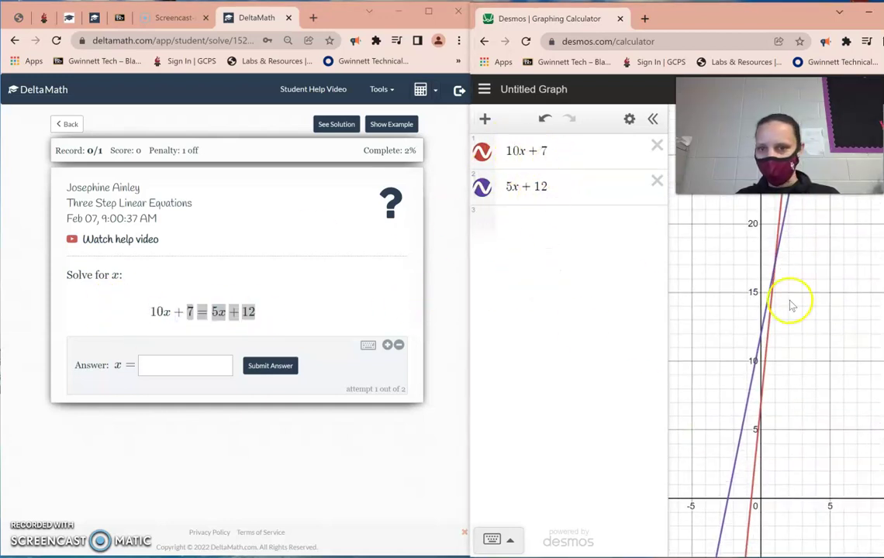
pyautogui.click(605, 203)
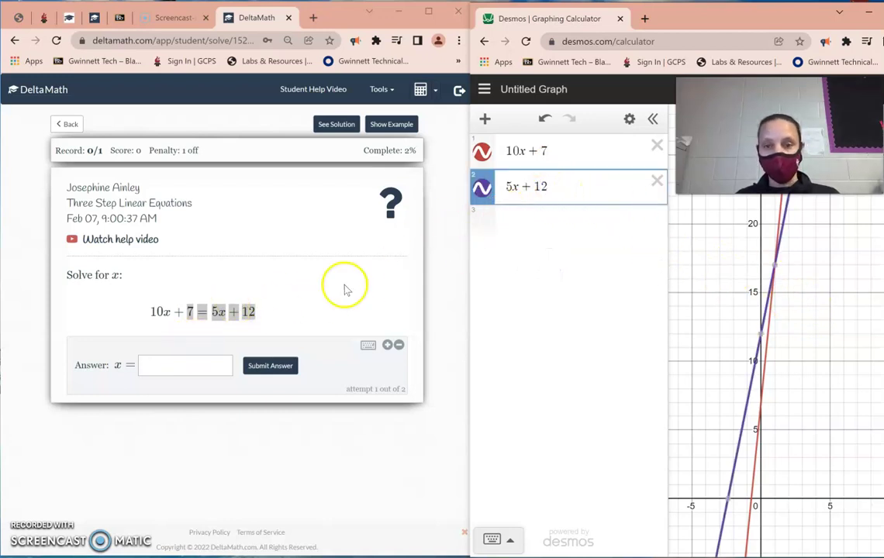
pyautogui.click(558, 152)
pyautogui.click(554, 182)
pyautogui.moveTo(776, 269)
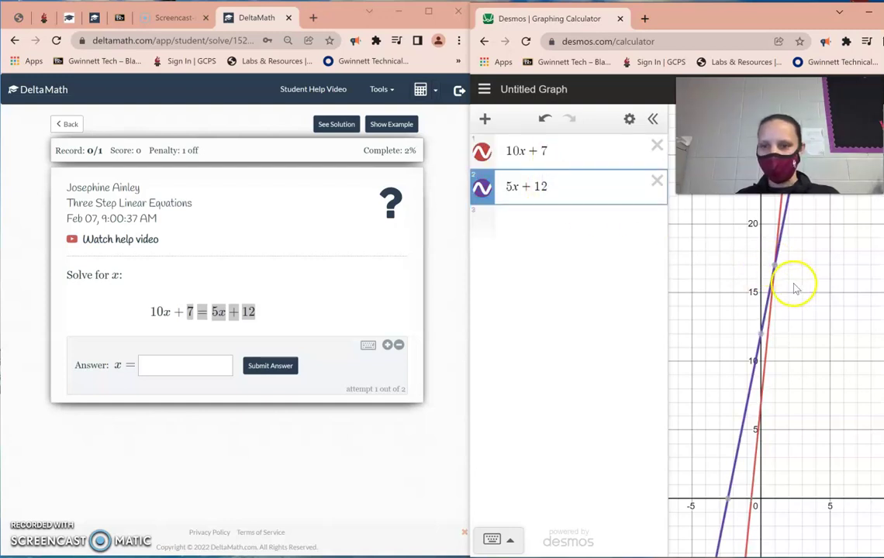
# Enter 1 as the value of x in the DeltaMath problem and submit the answer with confirmation.
pyautogui.click(177, 374)
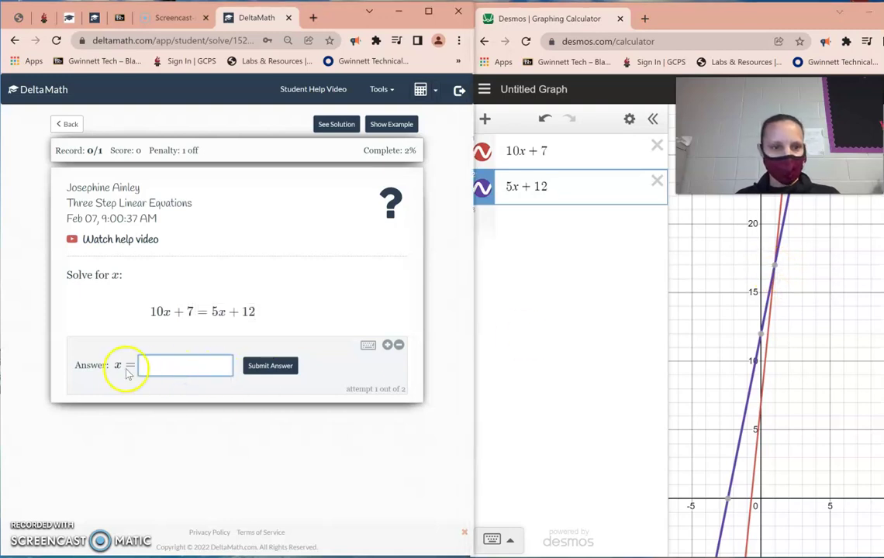
pyautogui.write('1')
pyautogui.click(258, 371)
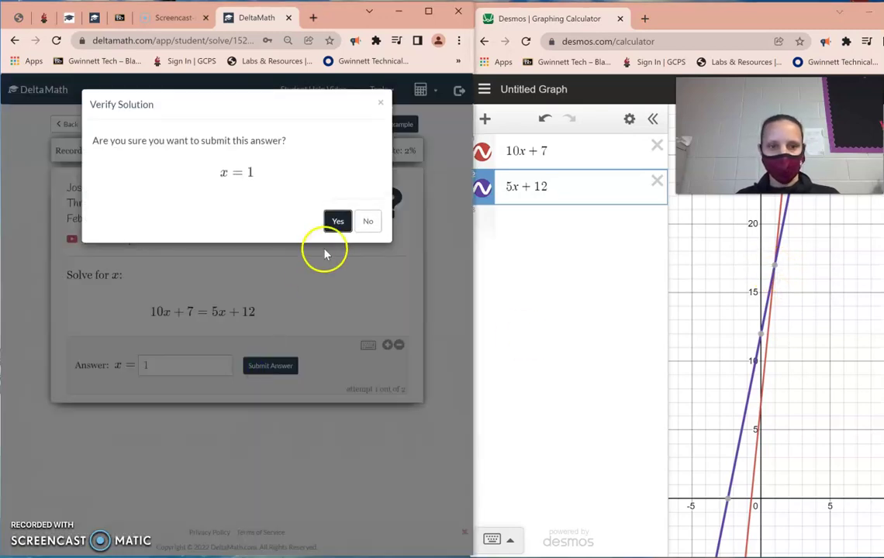
pyautogui.click(335, 220)
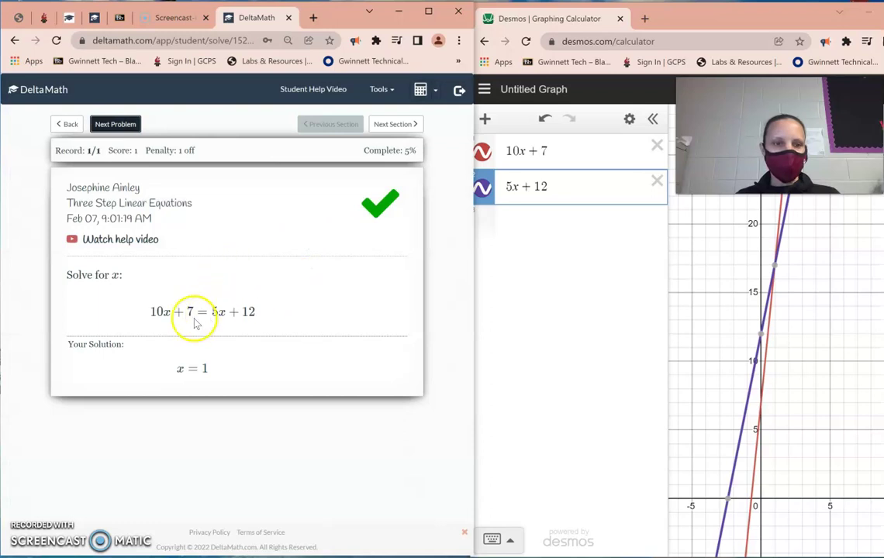
pyautogui.moveTo(262, 314); pyautogui.dragTo(177, 313)
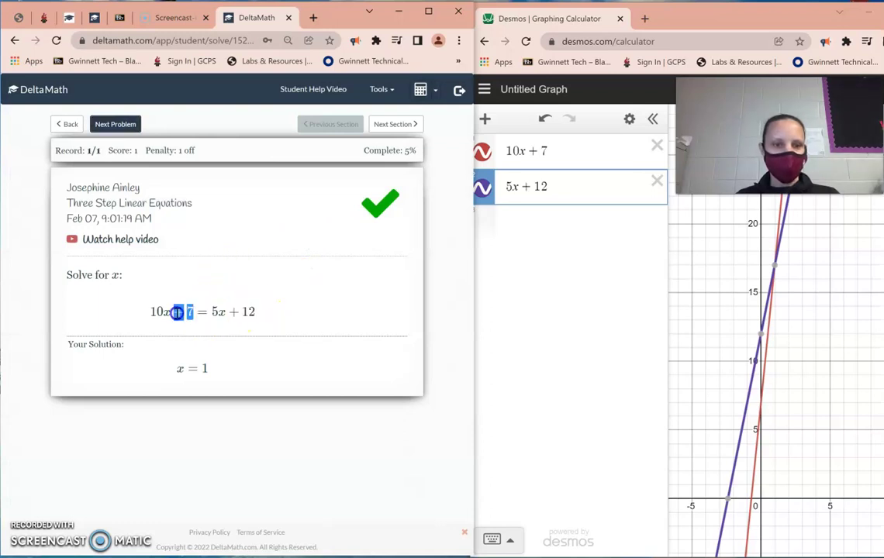
pyautogui.click(173, 329)
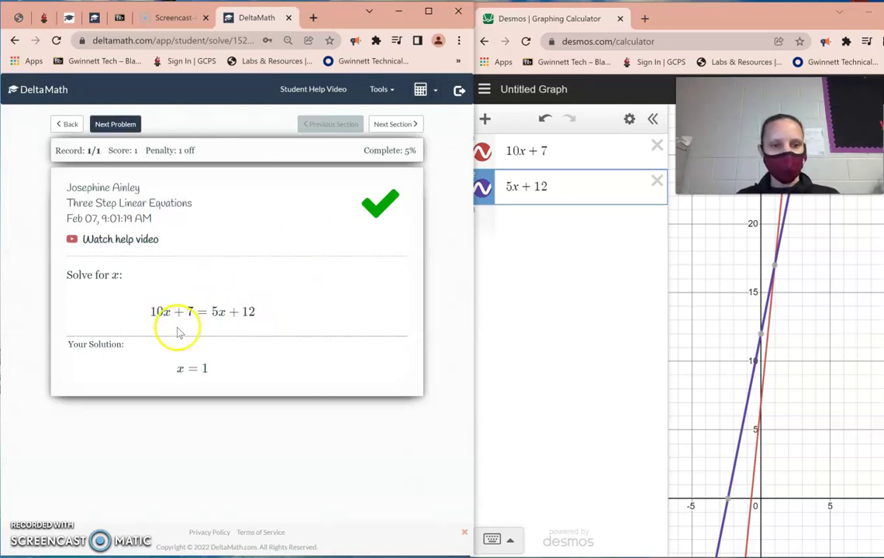
# Open the Linear Equations w/ Distribution (Lev 2) problem and copy its left side, −2(−5x + 5) − 3x + 4, into Desmos.
pyautogui.click(65, 124)
pyautogui.click(76, 202)
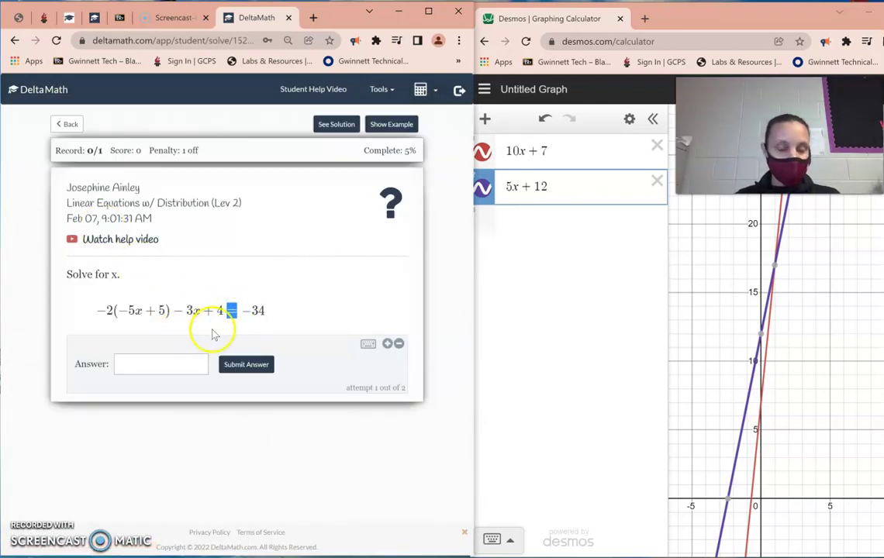
pyautogui.moveTo(223, 310); pyautogui.dragTo(103, 310)
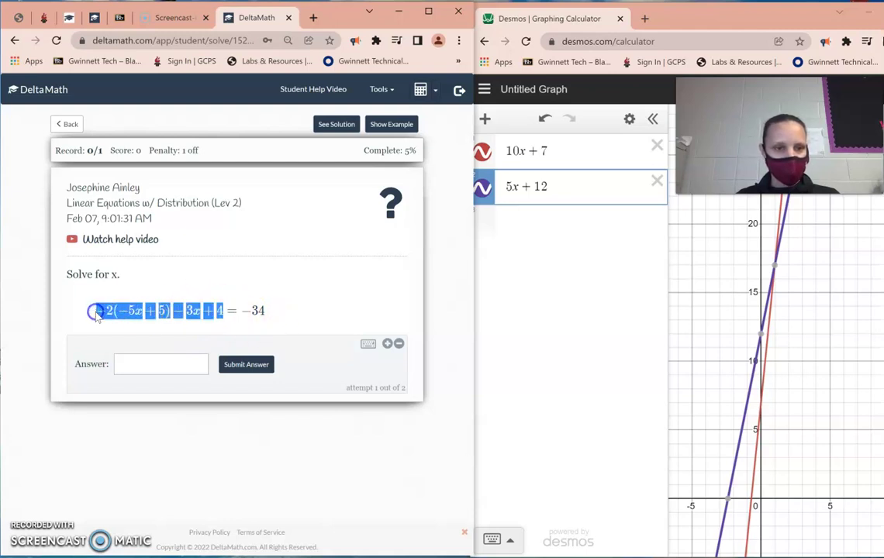
pyautogui.moveTo(553, 155); pyautogui.dragTo(504, 158)
pyautogui.write('−2(−5x + 5) − 3x + 4 = −2(−5x + 5) − 3x + 4')
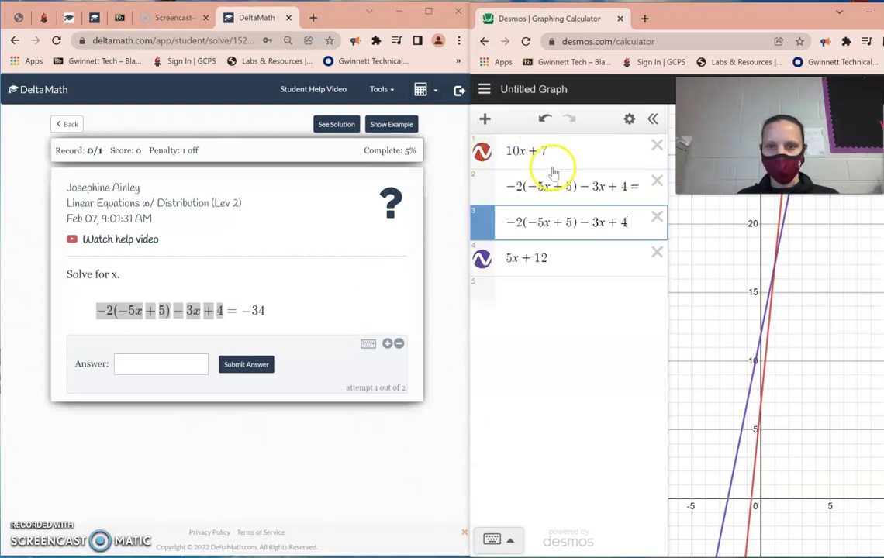
# Delete the leftover expressions 10x + 7 and 5x + 12 and the duplicate line ending in an equals sign.
pyautogui.click(657, 145)
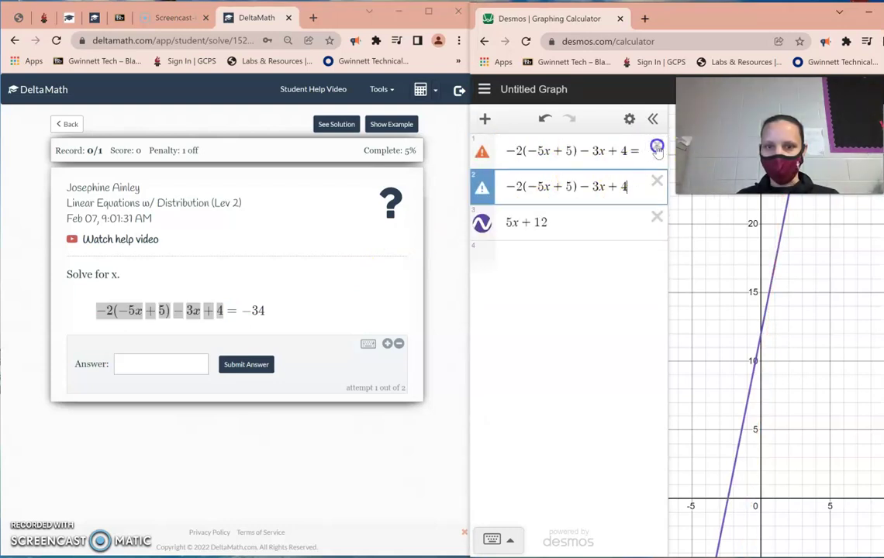
pyautogui.click(657, 150)
pyautogui.click(657, 183)
# Enter the equation's right side with the 3x term moved over, −34 + 3x, as the second expression.
pyautogui.moveTo(283, 303); pyautogui.dragTo(240, 314)
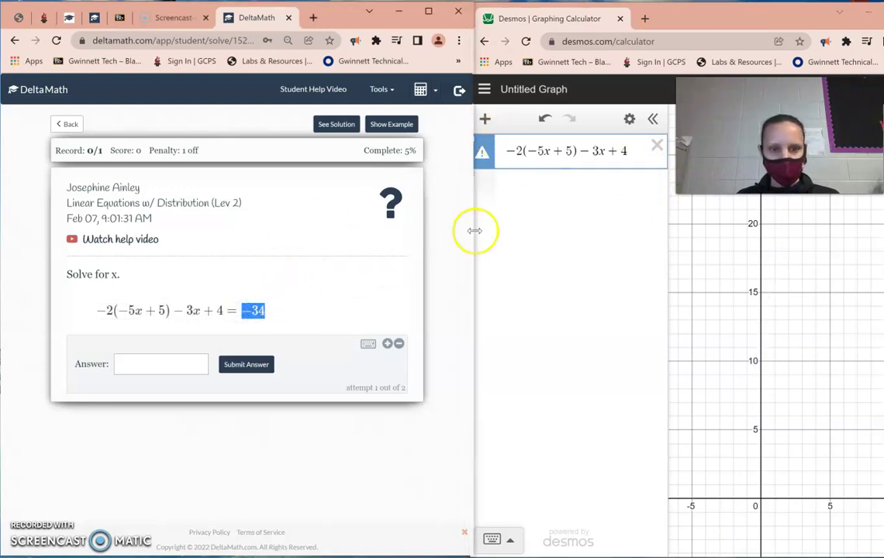
pyautogui.click(539, 191)
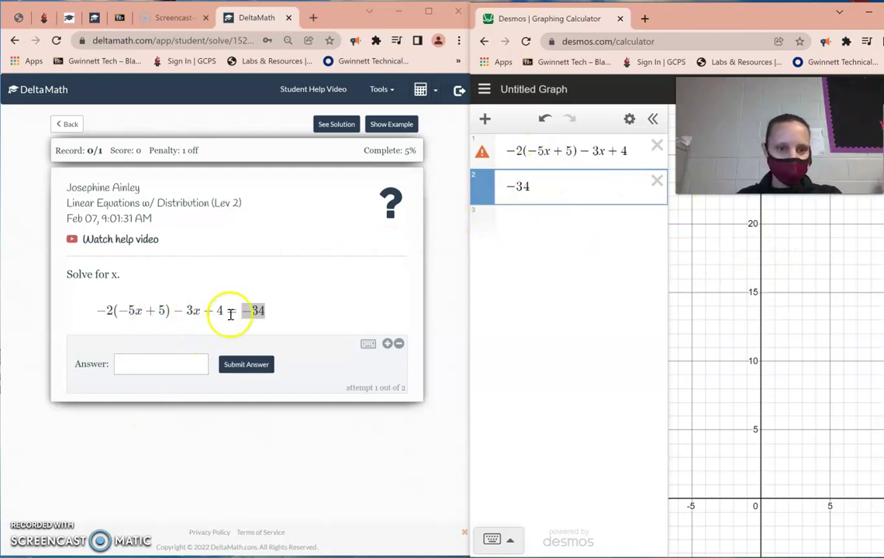
pyautogui.click(207, 337)
pyautogui.moveTo(201, 317); pyautogui.dragTo(175, 311)
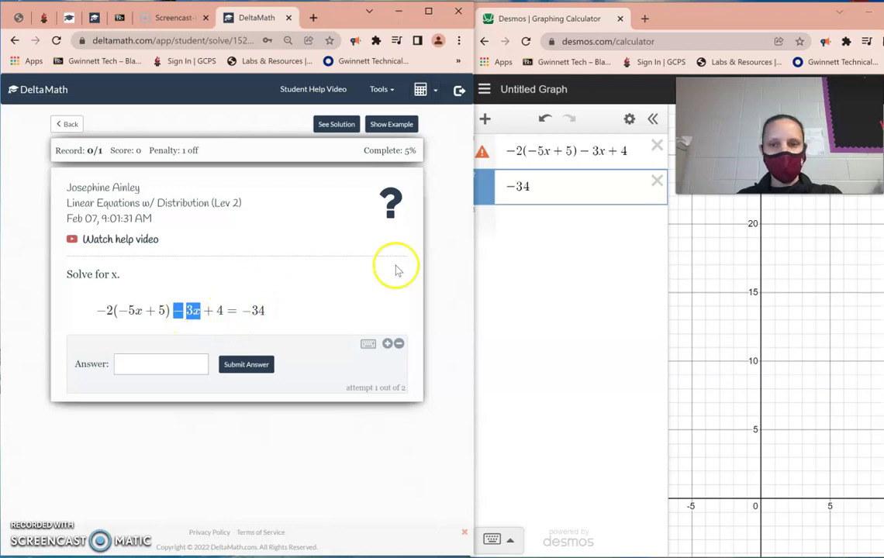
pyautogui.click(542, 185)
pyautogui.write('=')
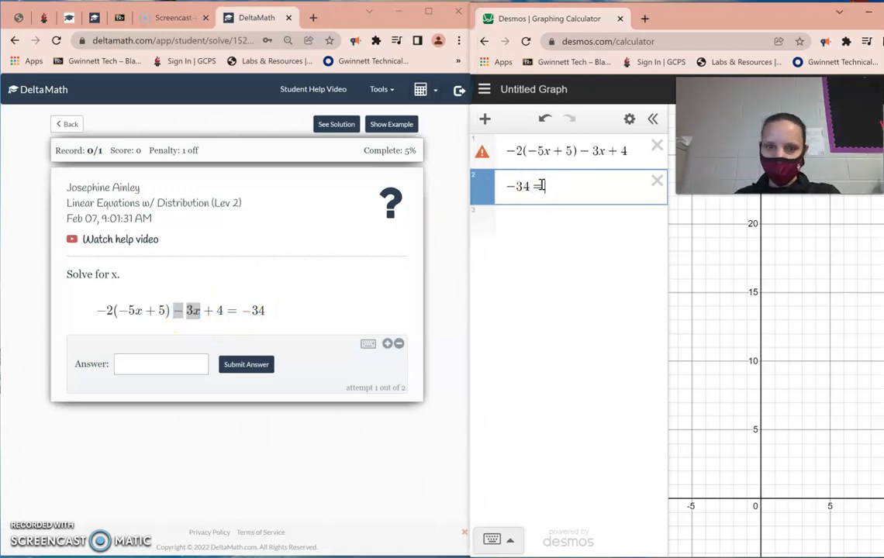
pyautogui.press('BackSpace')
pyautogui.write('+ 3x')
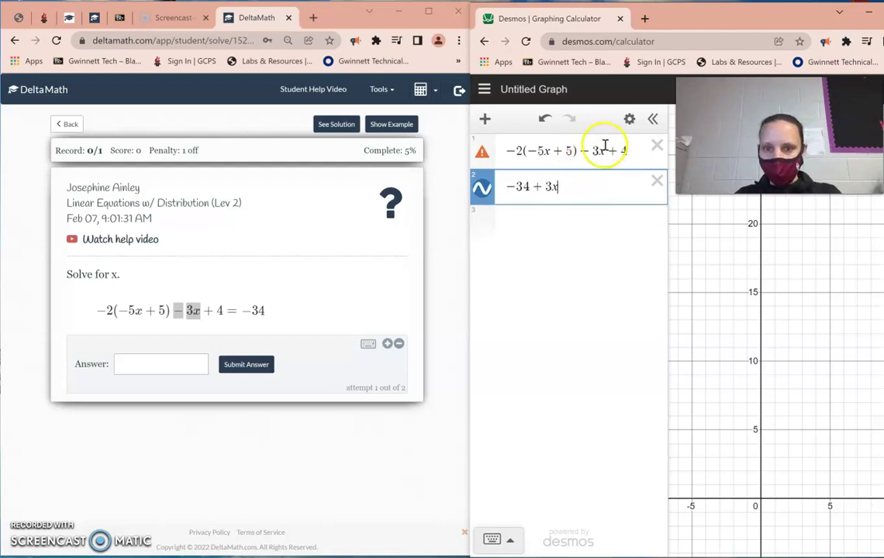
# Remove the − 3x term from the first expression so it reads −2(−5x + 5) + 4.
pyautogui.click(599, 150)
pyautogui.press('BackSpace')
pyautogui.press('BackSpace')
pyautogui.press('BackSpace')
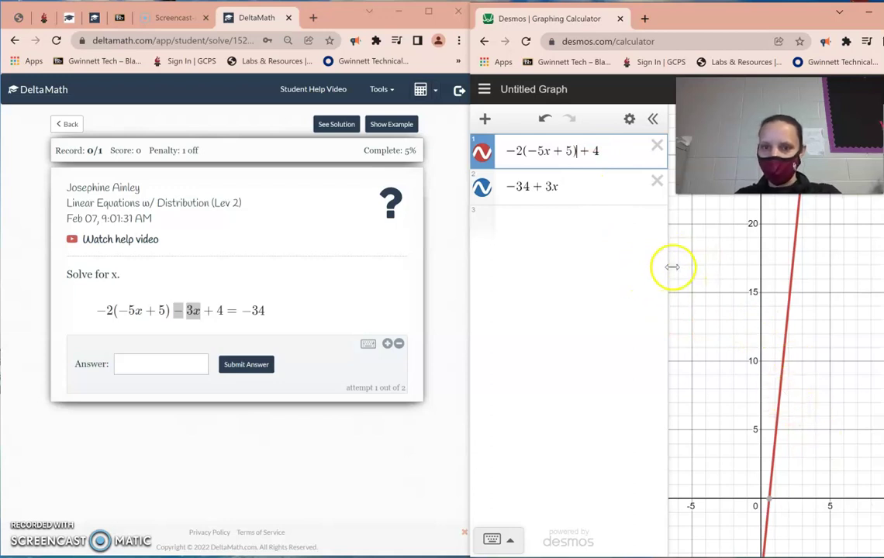
# Reposition the Desmos window, find the intersection of the two lines and display its coordinates.
pyautogui.moveTo(668, 266); pyautogui.dragTo(625, 267)
pyautogui.moveTo(696, 16); pyautogui.dragTo(618, 16)
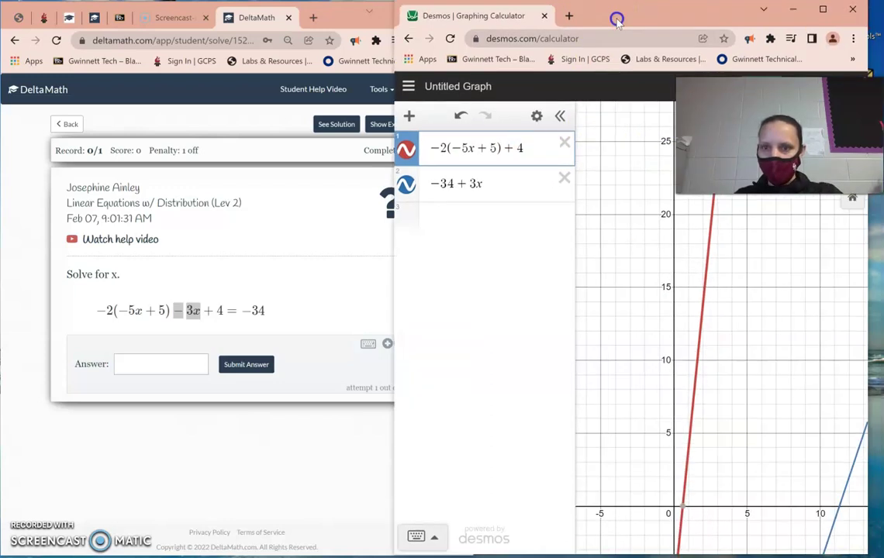
pyautogui.click(848, 206)
pyautogui.moveTo(848, 225); pyautogui.dragTo(758, 332)
pyautogui.moveTo(720, 380); pyautogui.dragTo(805, 275)
pyautogui.moveTo(765, 397); pyautogui.dragTo(770, 372)
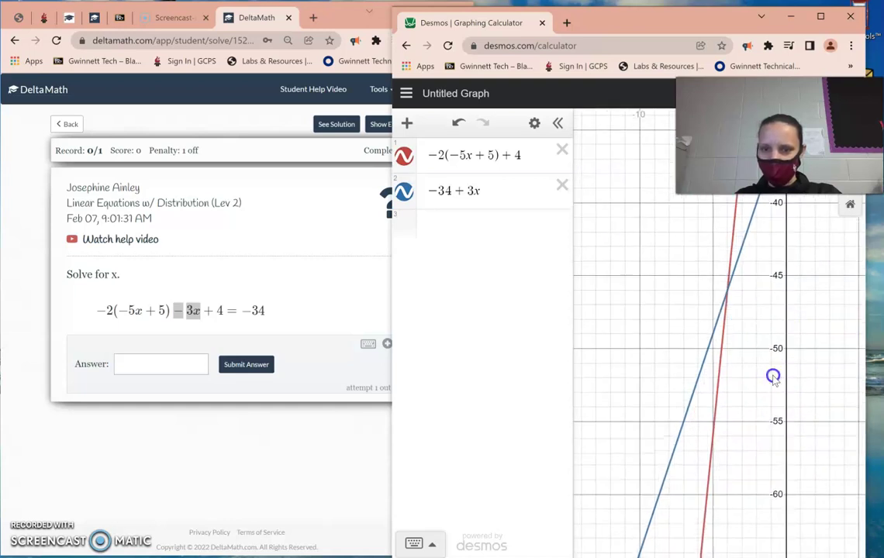
pyautogui.click(491, 192)
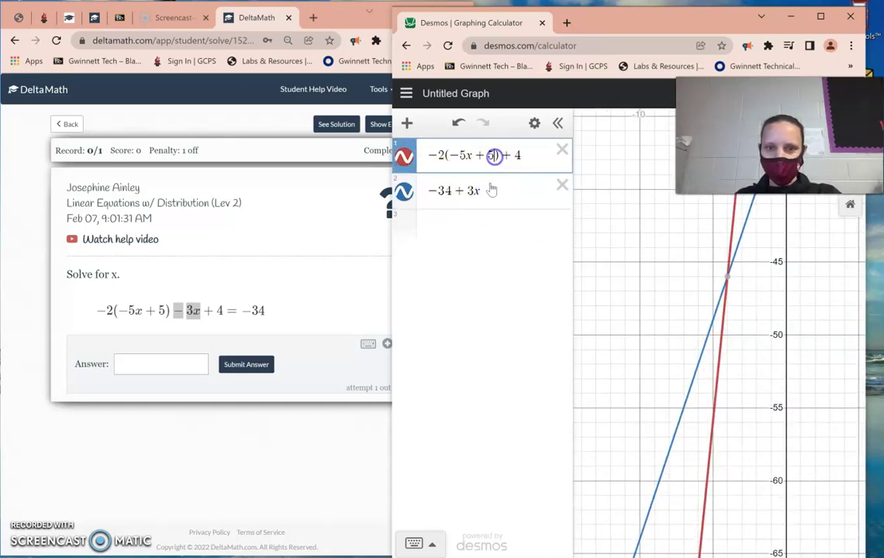
pyautogui.click(709, 279)
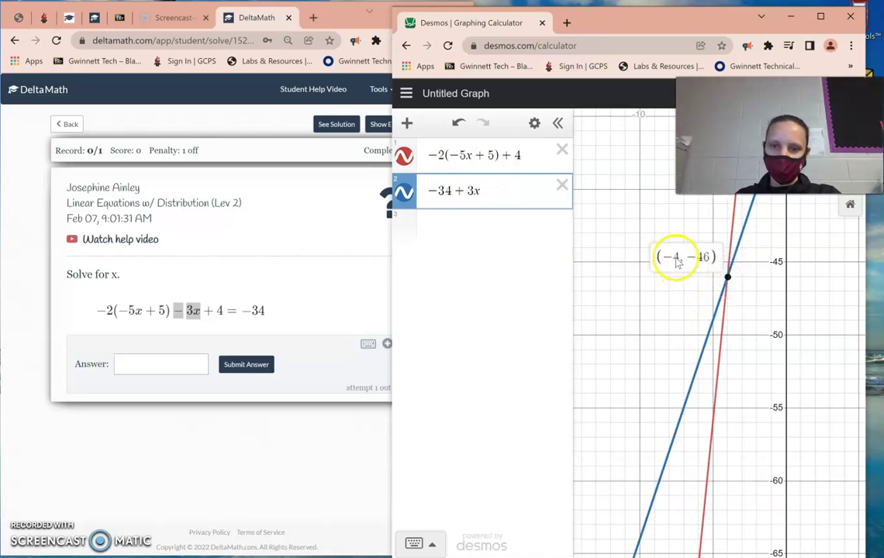
# Try to submit x = −4 as the answer to the DeltaMath distribution problem.
pyautogui.click(167, 365)
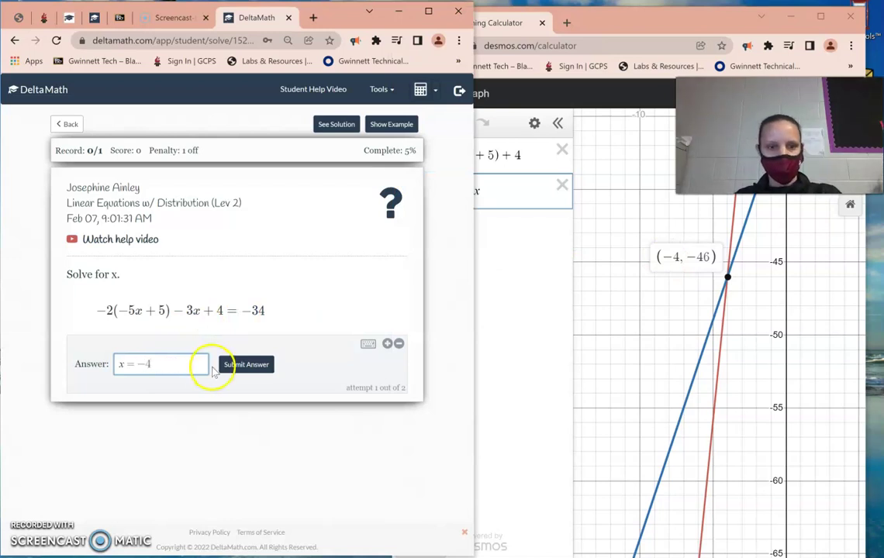
pyautogui.click(246, 365)
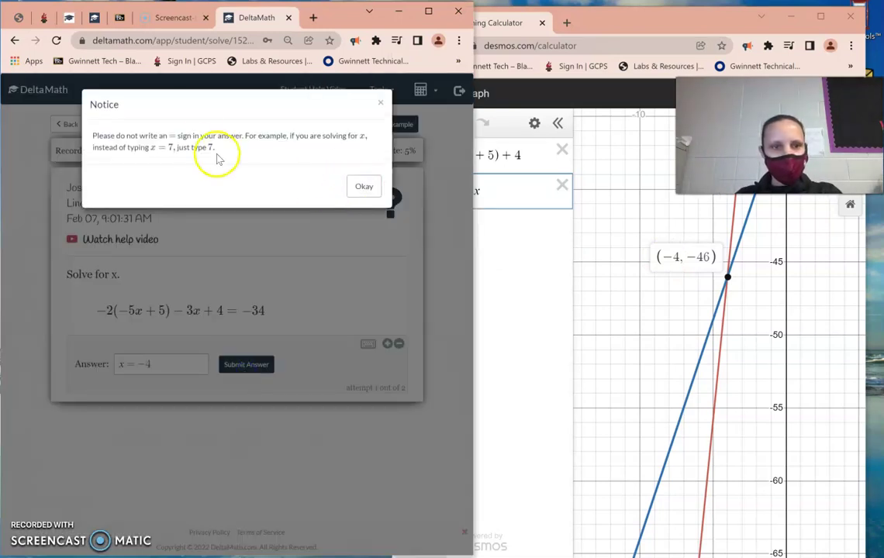
pyautogui.click(363, 186)
# Remove "x =" from the answer so it contains only −4, and submit it with confirmation.
pyautogui.moveTo(140, 362); pyautogui.dragTo(102, 366)
pyautogui.press('BackSpace')
pyautogui.click(227, 365)
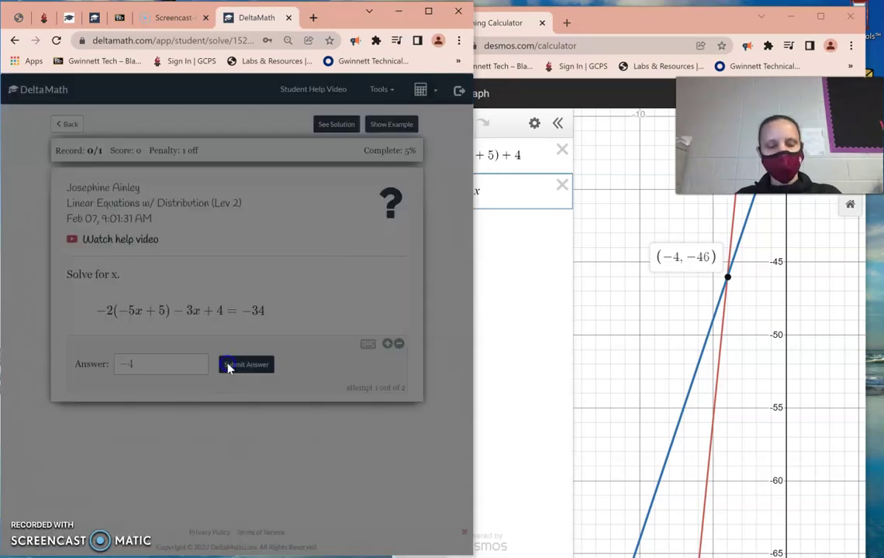
pyautogui.click(335, 225)
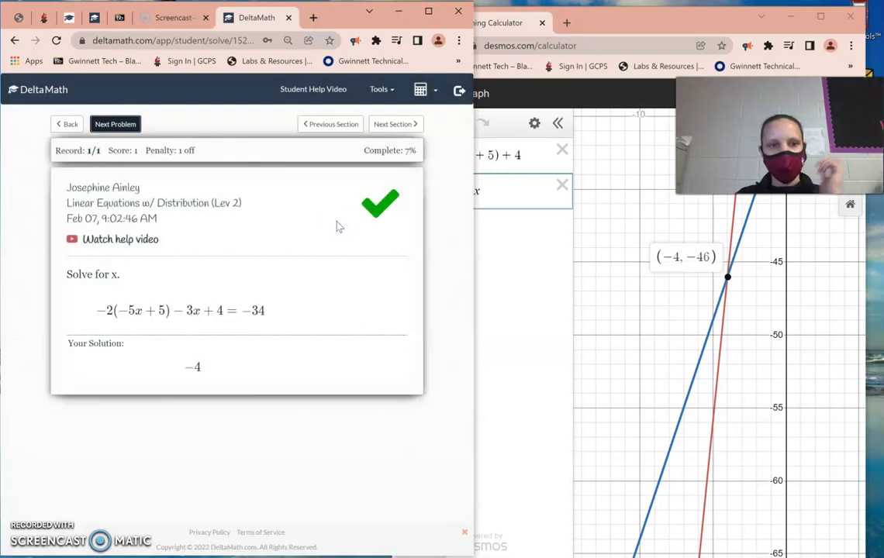
# Open the Determine if a Graph is a Function section and submit Not a Function for the diamond graph, confirming the submission.
pyautogui.click(82, 130)
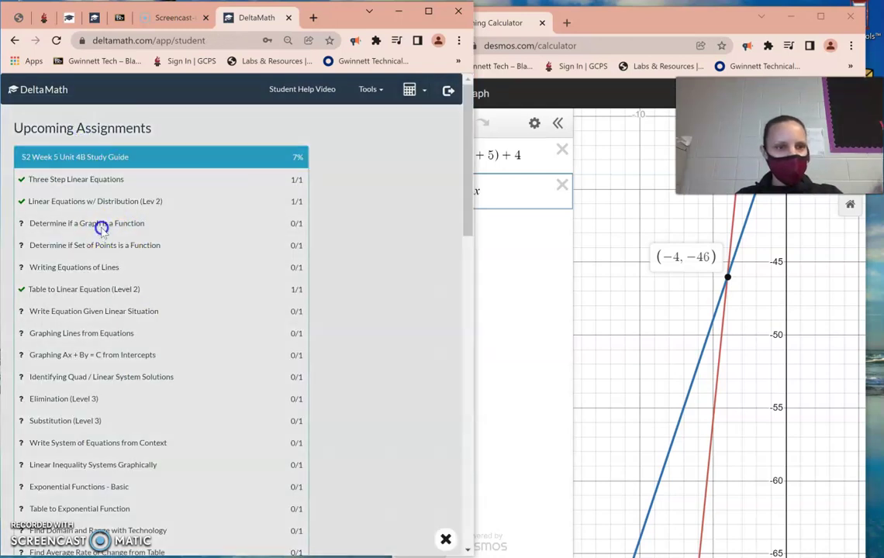
pyautogui.click(102, 225)
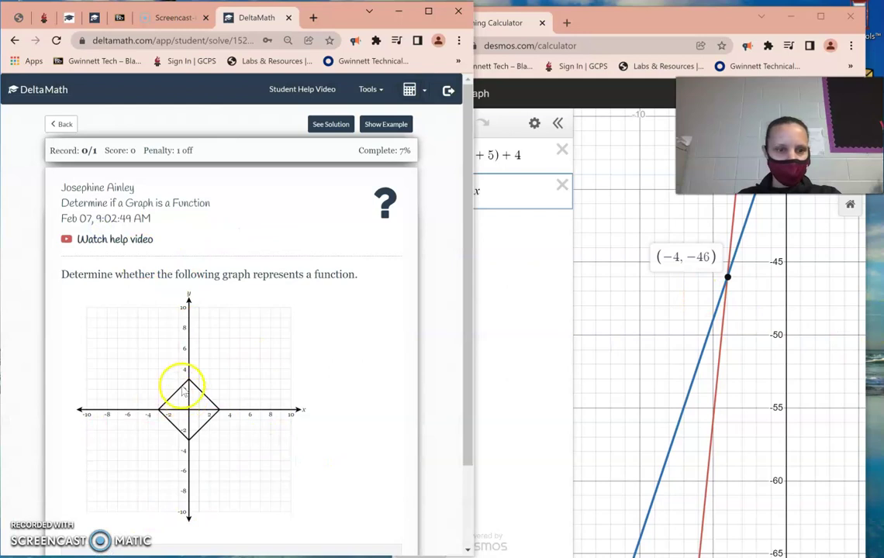
pyautogui.scroll(-1, 173, 318)
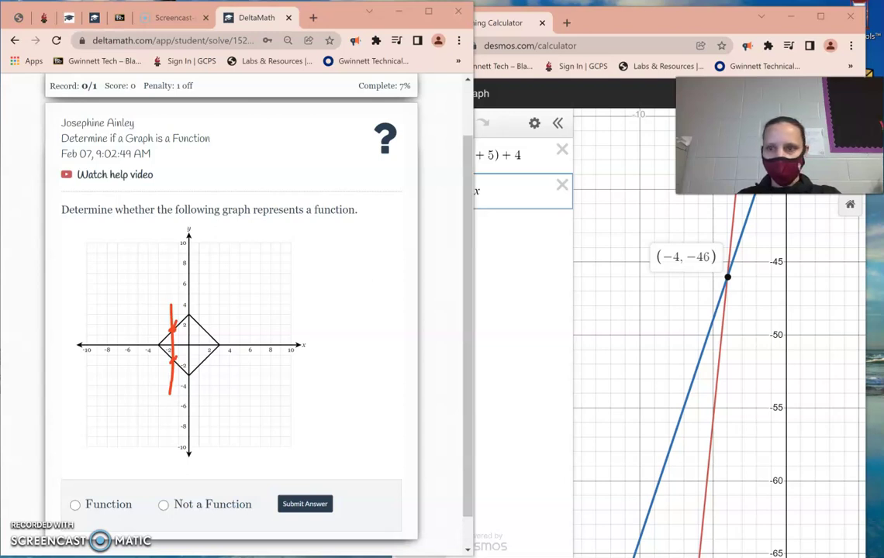
pyautogui.press('Escape')
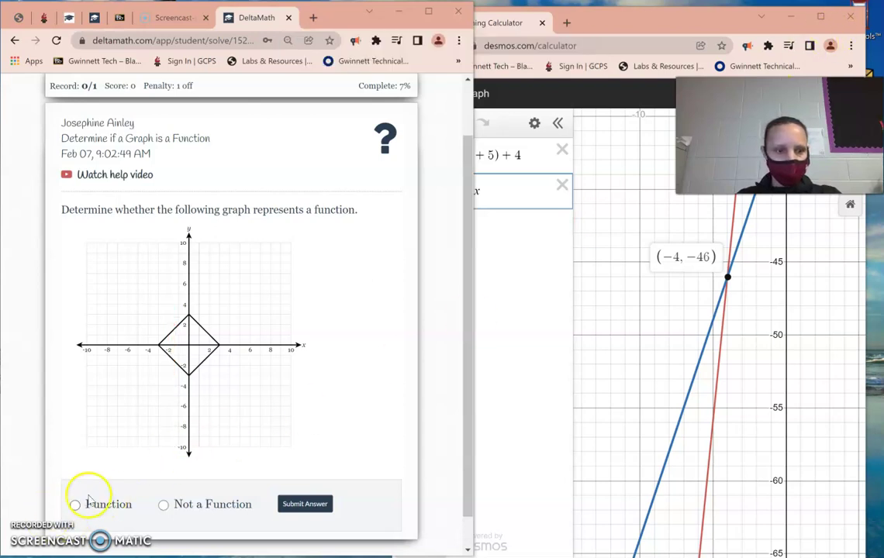
pyautogui.click(163, 505)
pyautogui.click(296, 505)
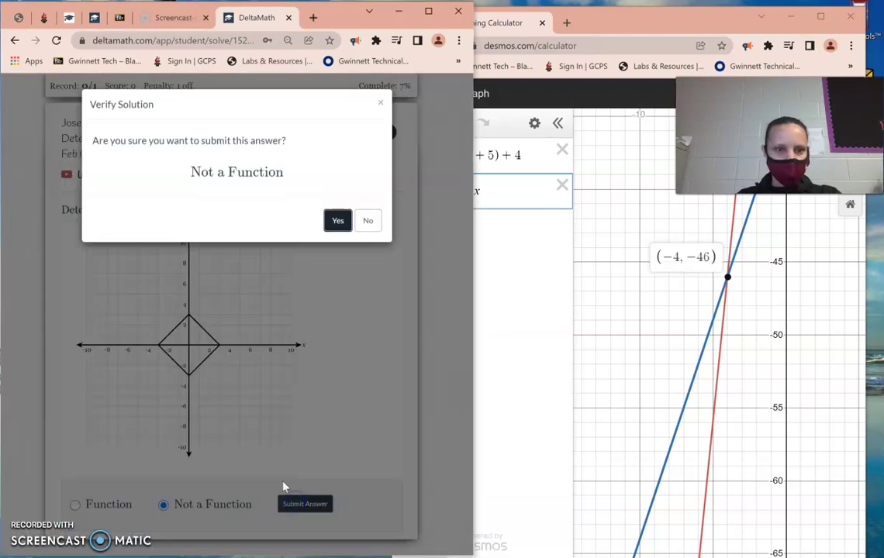
pyautogui.click(339, 220)
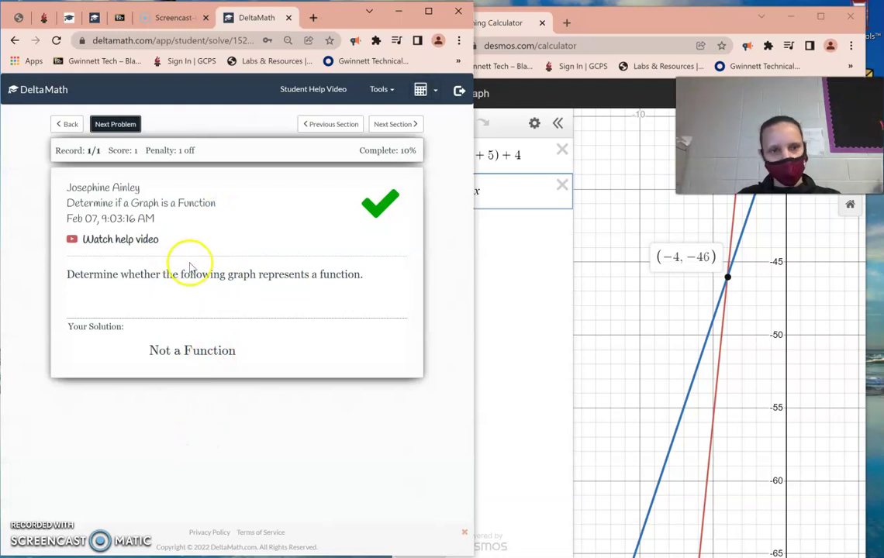
# Return from the completed section to the assignment list and open Determine if Set of Points is a Function.
pyautogui.click(93, 126)
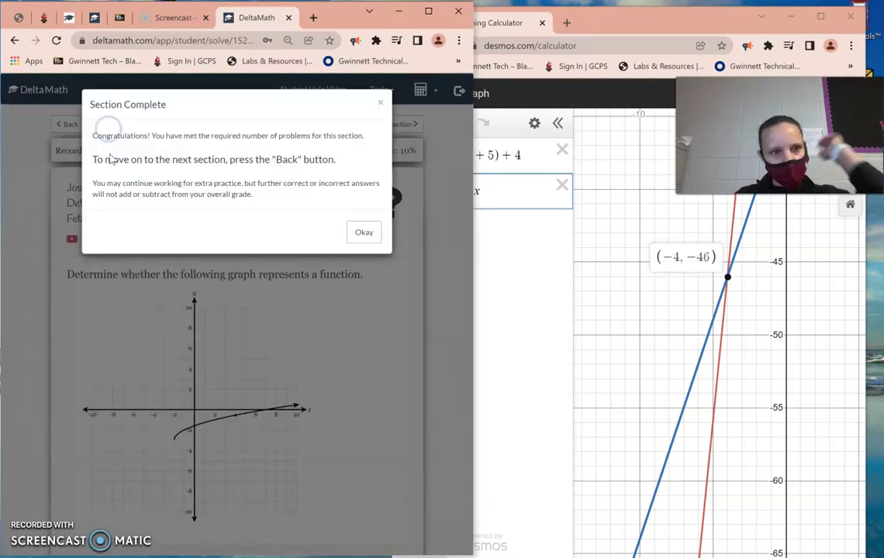
pyautogui.click(360, 232)
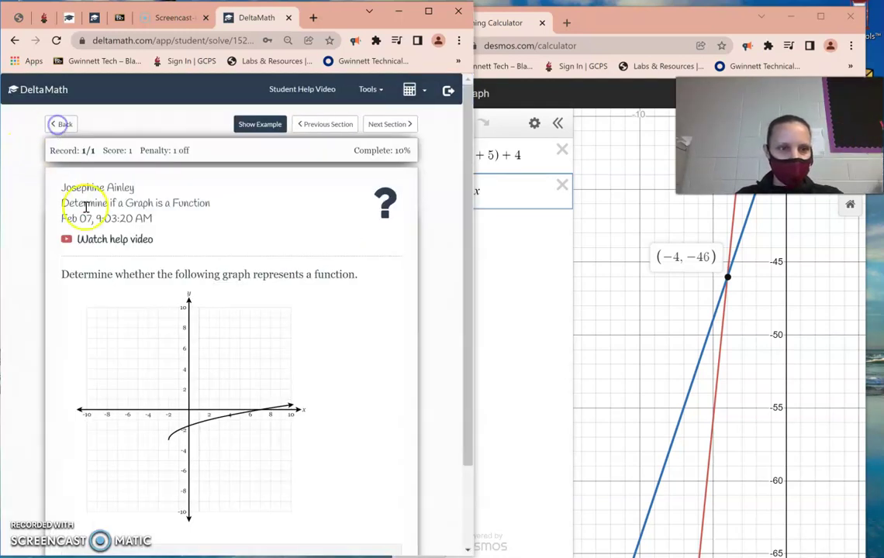
pyautogui.click(61, 124)
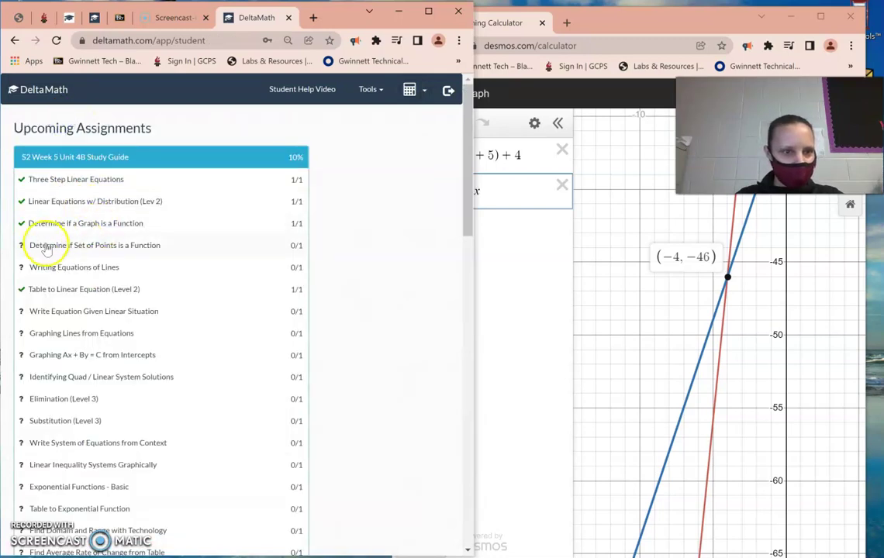
pyautogui.click(85, 246)
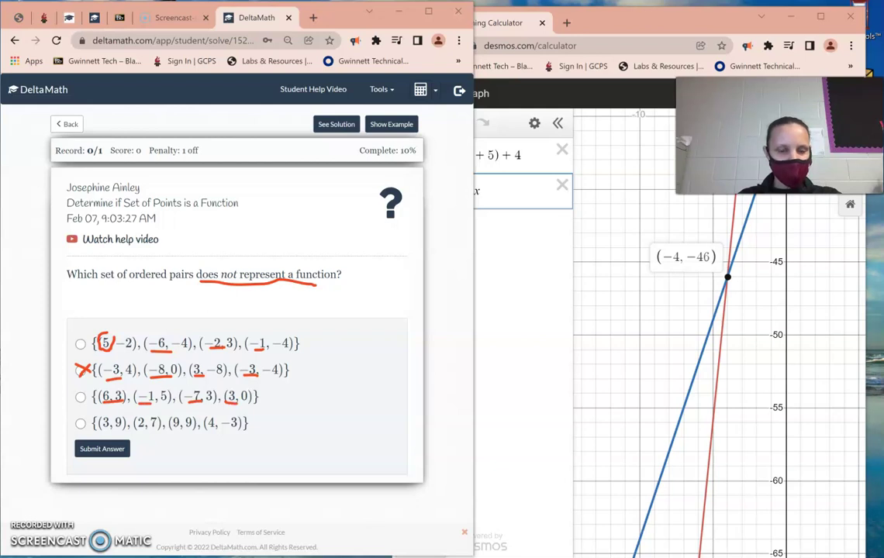
# Underline the x-values in the fourth set, then submit {(−3,4), (−8,0), (3,−8), (−3,−4)} as the set that is not a function.
pyautogui.moveTo(96, 428); pyautogui.dragTo(216, 432)
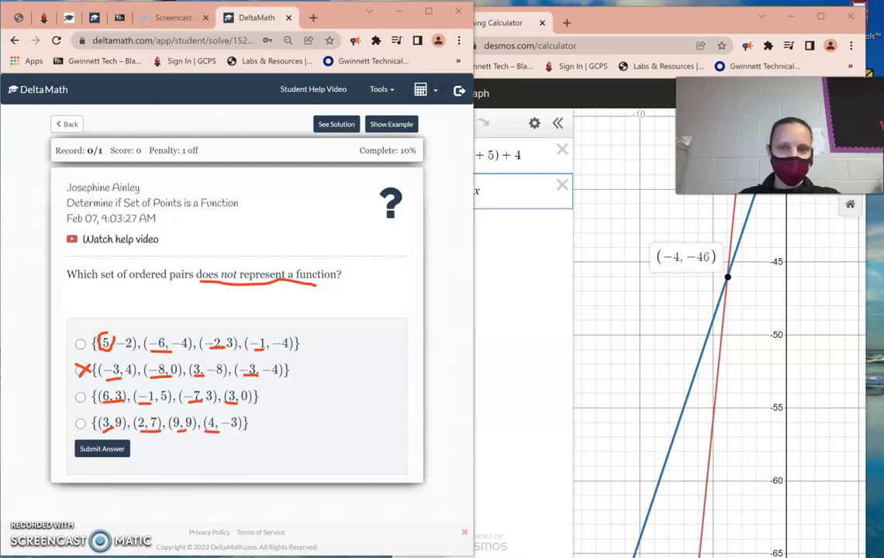
pyautogui.click(81, 370)
pyautogui.click(102, 450)
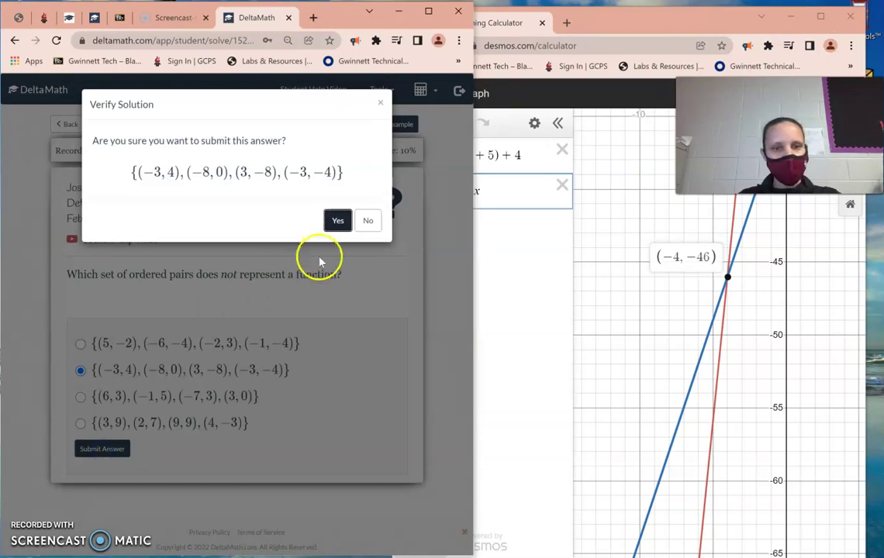
pyautogui.click(336, 219)
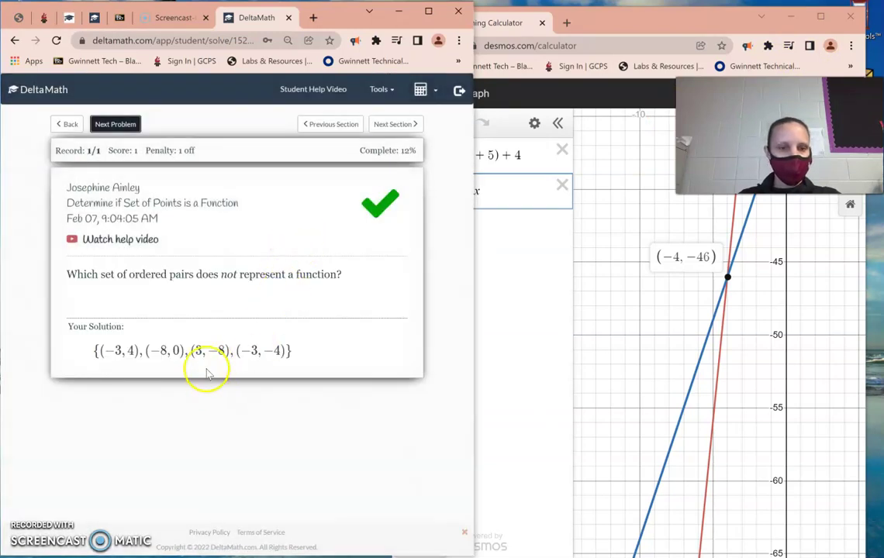
# Return to the assignment list and open the Writing Equations of Lines section.
pyautogui.click(105, 131)
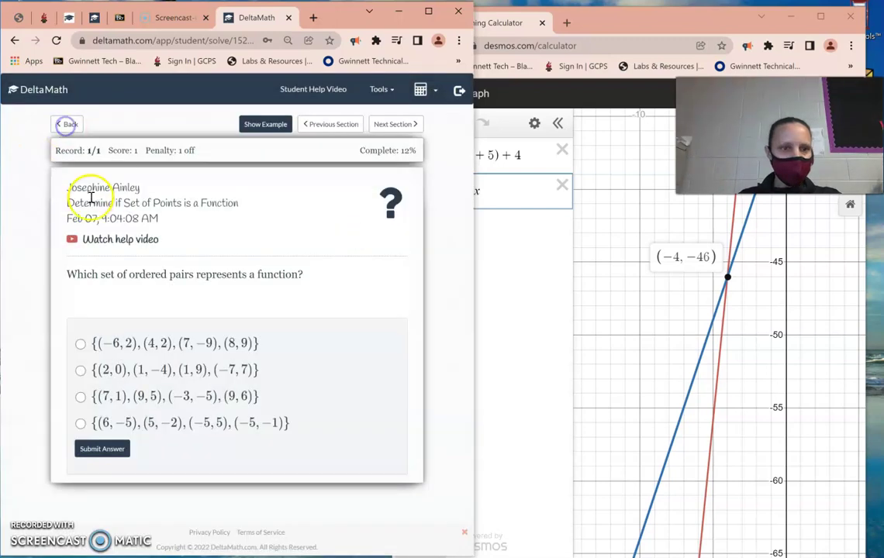
pyautogui.click(66, 124)
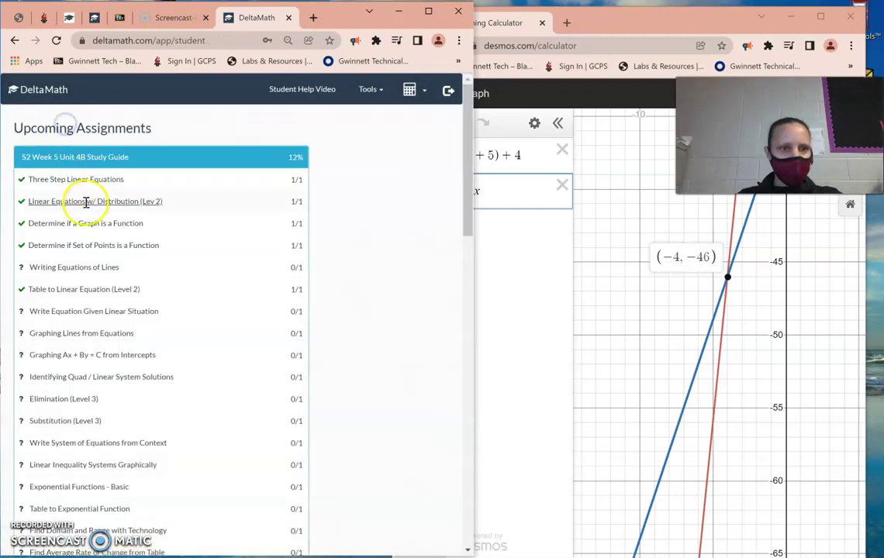
pyautogui.click(68, 269)
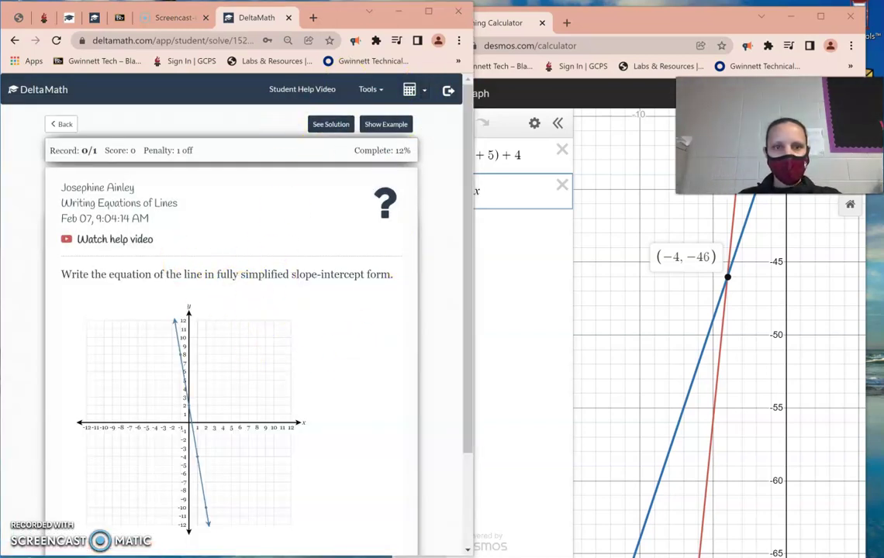
# Handwrite y = mx + b above the question, underline "equation of the line" and annotate m as rise over run.
pyautogui.moveTo(181, 229)
pyautogui.mouseDown()
pyautogui.moveTo(192, 231)
pyautogui.moveTo(182, 255)
pyautogui.mouseUp()
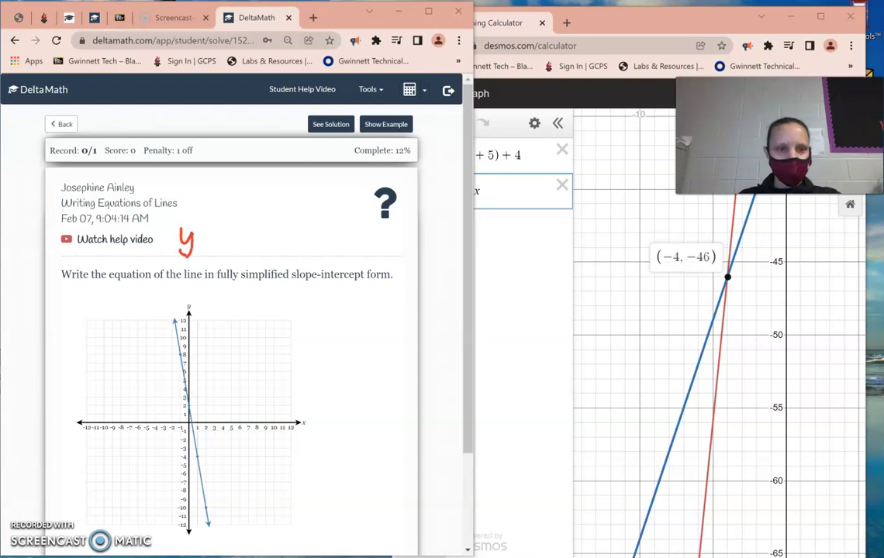
pyautogui.moveTo(131, 284); pyautogui.dragTo(204, 284)
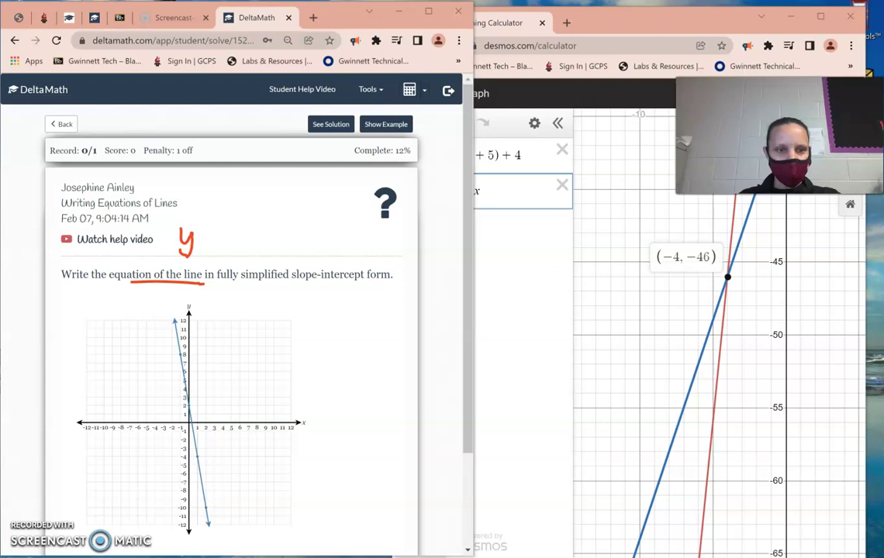
pyautogui.moveTo(203, 238)
pyautogui.mouseDown()
pyautogui.moveTo(229, 248)
pyautogui.moveTo(285, 242)
pyautogui.moveTo(276, 251)
pyautogui.moveTo(292, 233)
pyautogui.moveTo(294, 249)
pyautogui.mouseUp()
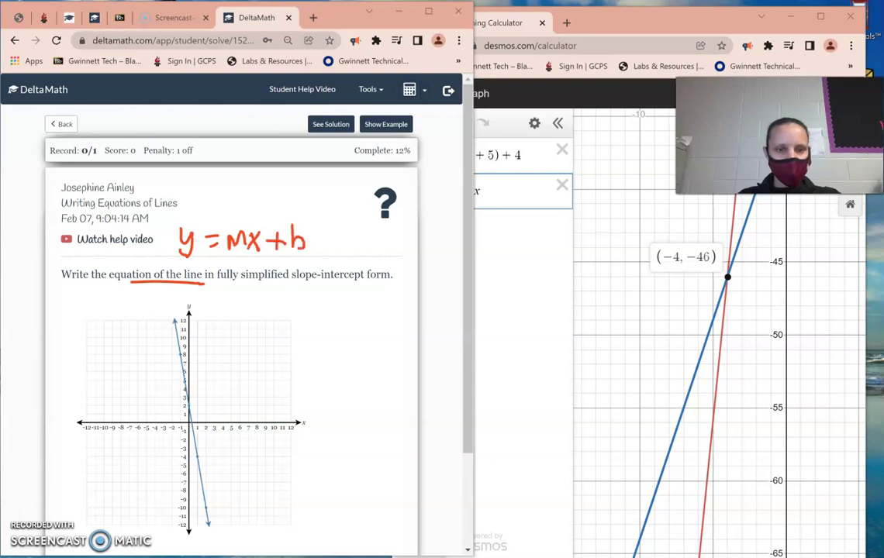
pyautogui.moveTo(243, 204)
pyautogui.mouseDown()
pyautogui.moveTo(242, 227)
pyautogui.moveTo(256, 181)
pyautogui.moveTo(267, 191)
pyautogui.moveTo(284, 186)
pyautogui.moveTo(257, 209)
pyautogui.moveTo(263, 200)
pyautogui.moveTo(284, 208)
pyautogui.mouseUp()
pyautogui.moveTo(304, 261); pyautogui.dragTo(310, 284)
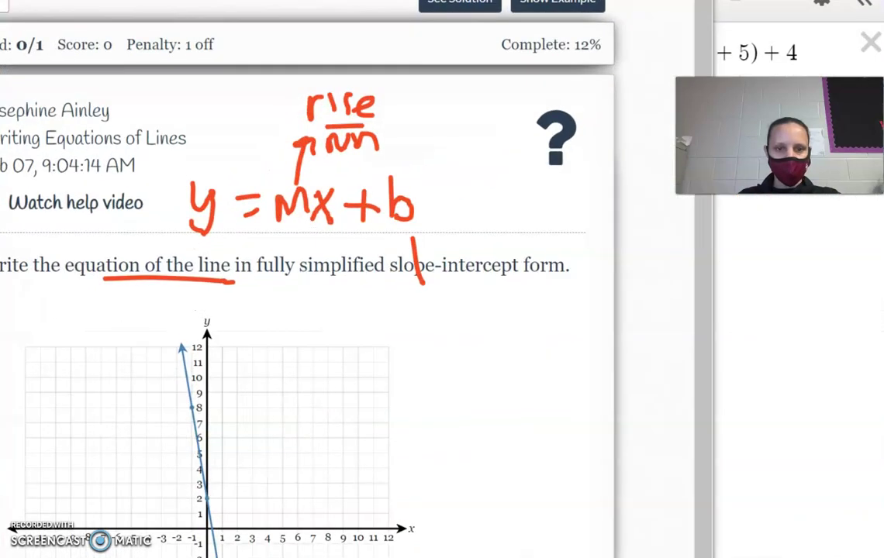
pyautogui.click(369, 284)
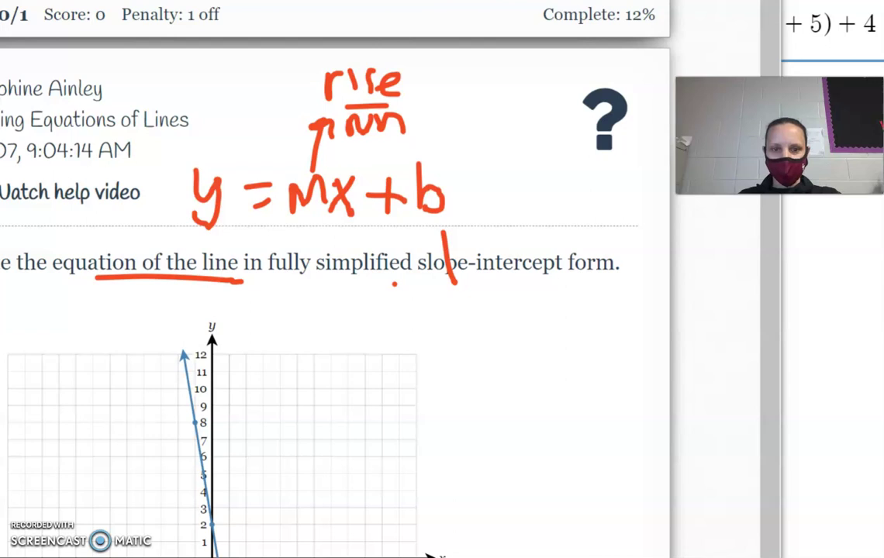
pyautogui.moveTo(482, 290)
pyautogui.mouseDown()
pyautogui.moveTo(487, 299)
pyautogui.moveTo(496, 292)
pyautogui.moveTo(488, 312)
pyautogui.mouseUp()
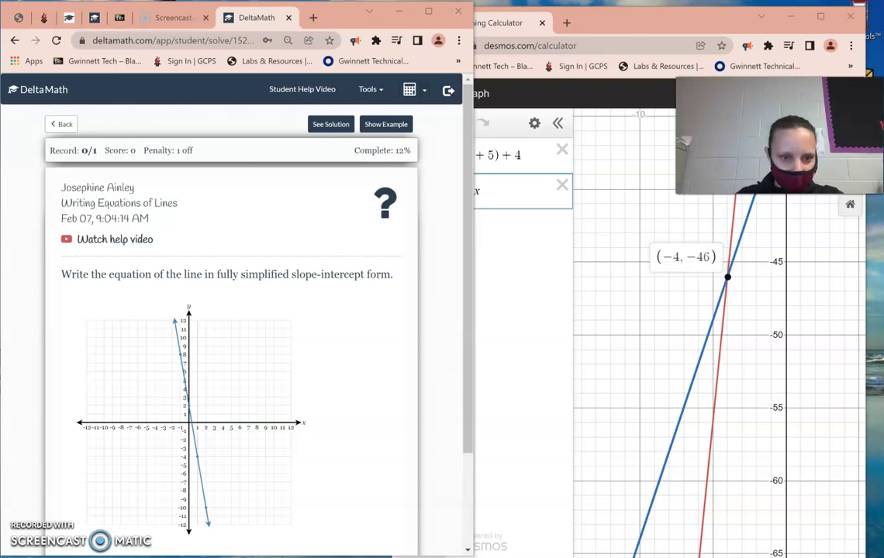
# Circle the line's y-intercept at 2, mark its rise and run, and write the slope as +6/−1 and −6 beside the graph.
pyautogui.moveTo(192, 398)
pyautogui.mouseDown()
pyautogui.moveTo(181, 403)
pyautogui.moveTo(188, 410)
pyautogui.moveTo(192, 400)
pyautogui.mouseUp()
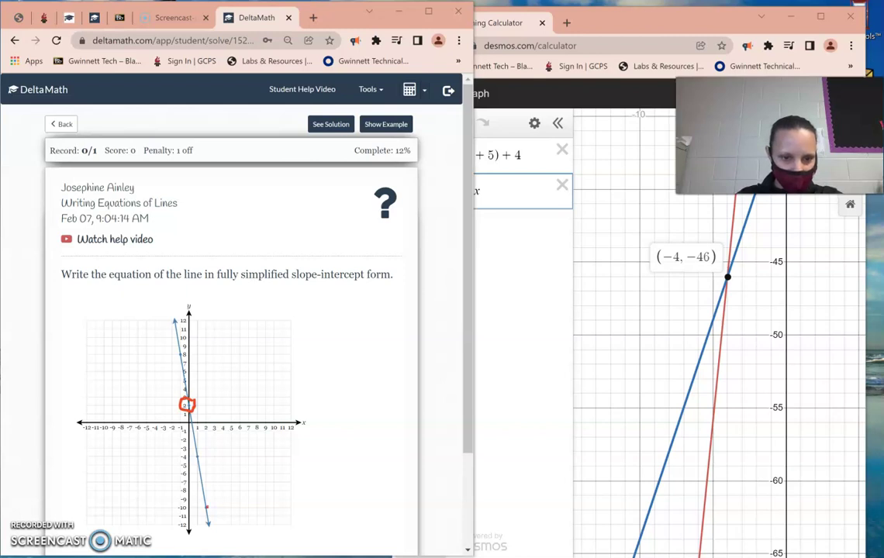
pyautogui.moveTo(207, 507)
pyautogui.mouseDown()
pyautogui.moveTo(215, 503)
pyautogui.moveTo(214, 459)
pyautogui.mouseUp()
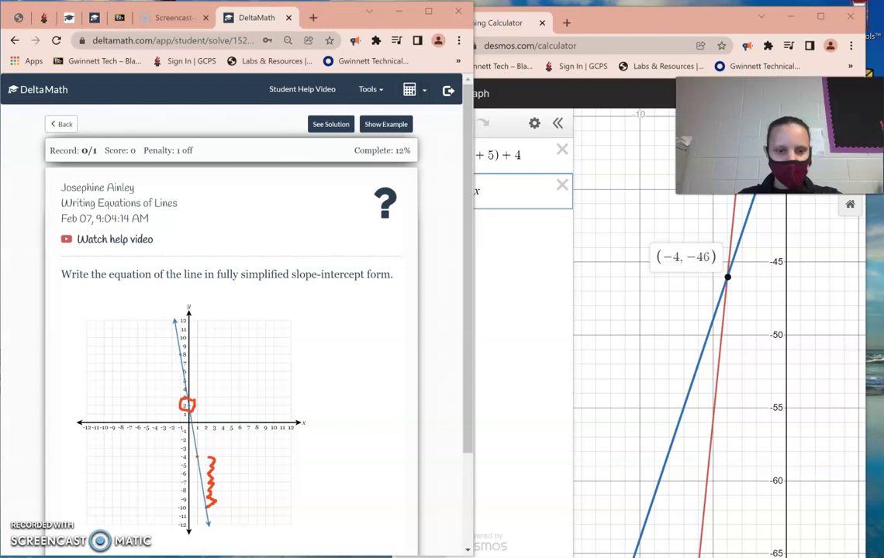
pyautogui.moveTo(304, 328)
pyautogui.mouseDown()
pyautogui.moveTo(314, 326)
pyautogui.moveTo(317, 338)
pyautogui.mouseUp()
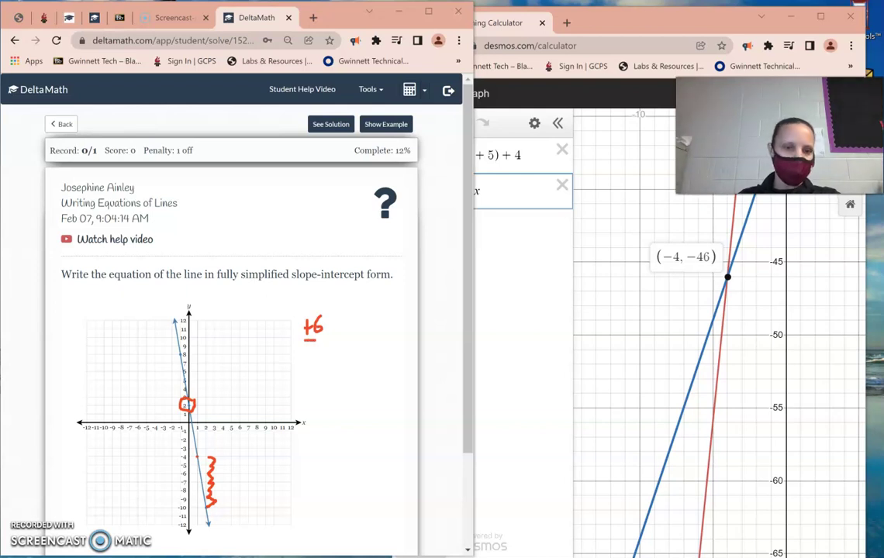
pyautogui.moveTo(203, 449); pyautogui.dragTo(209, 458)
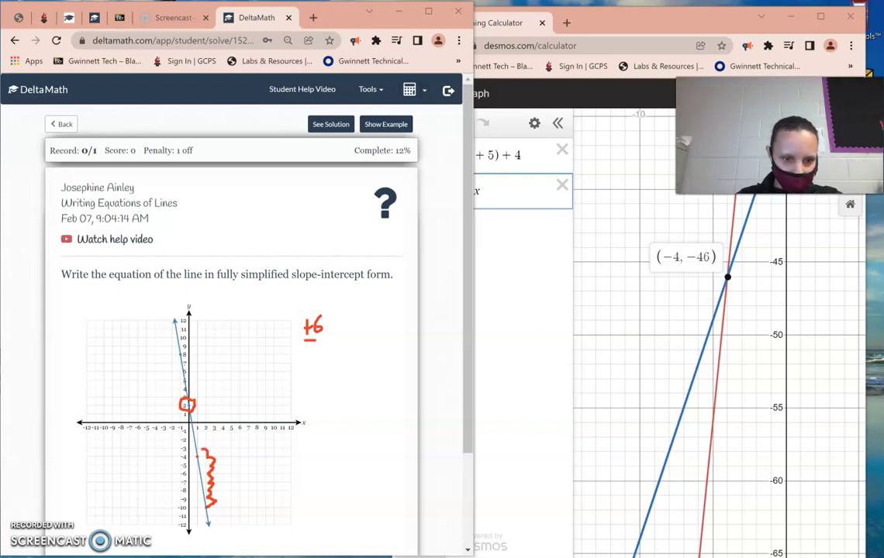
pyautogui.moveTo(295, 353); pyautogui.dragTo(308, 361)
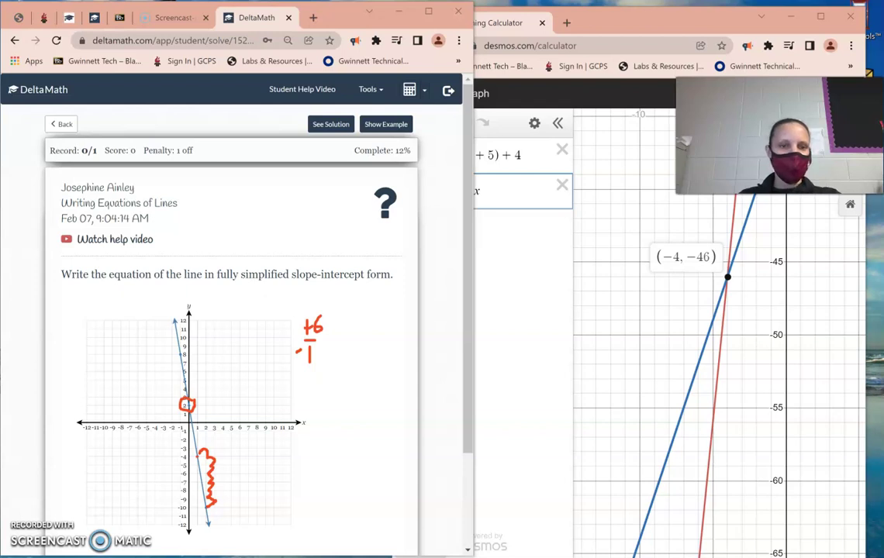
pyautogui.moveTo(315, 385); pyautogui.dragTo(331, 383)
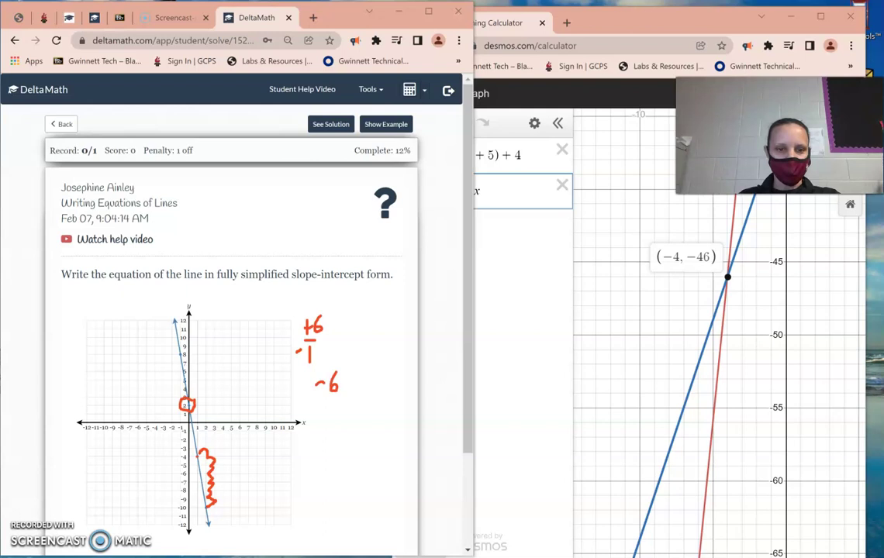
pyautogui.moveTo(183, 397)
pyautogui.mouseDown()
pyautogui.moveTo(192, 402)
pyautogui.moveTo(184, 410)
pyautogui.mouseUp()
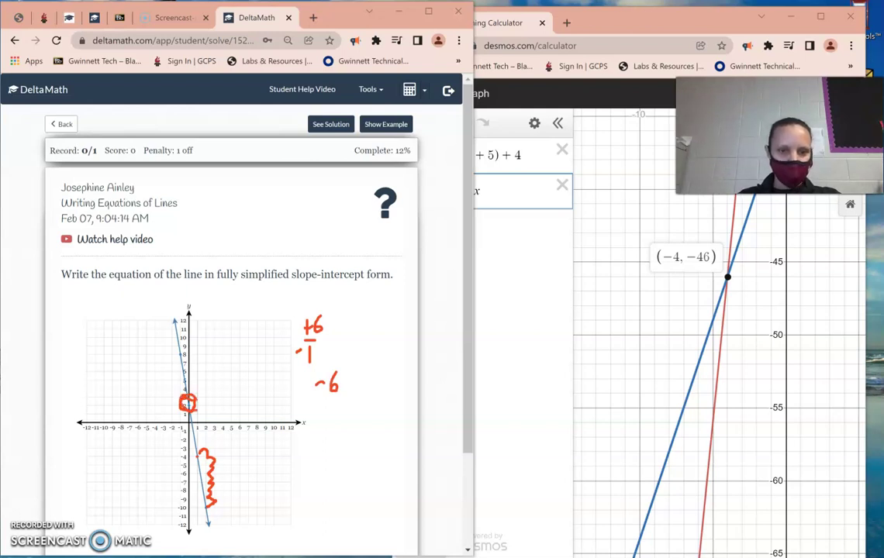
pyautogui.moveTo(316, 397); pyautogui.dragTo(342, 395)
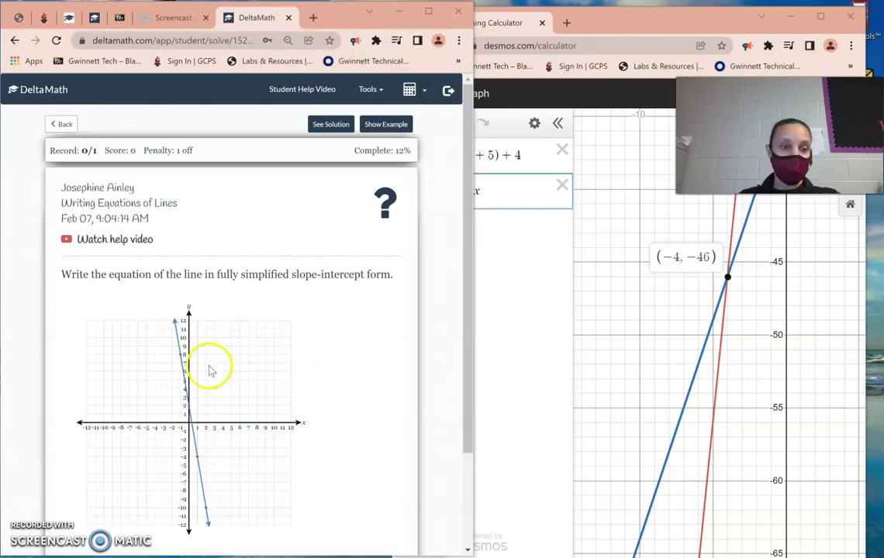
# Enter y = −6x + 2 as the answer for the graphed line's equation.
pyautogui.scroll(-2, 207, 365)
pyautogui.click(140, 465)
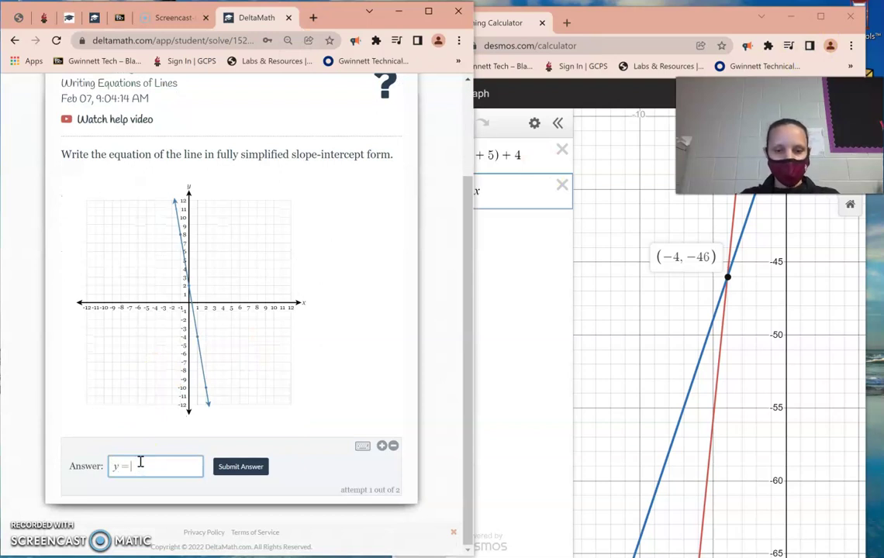
pyautogui.write('-5')
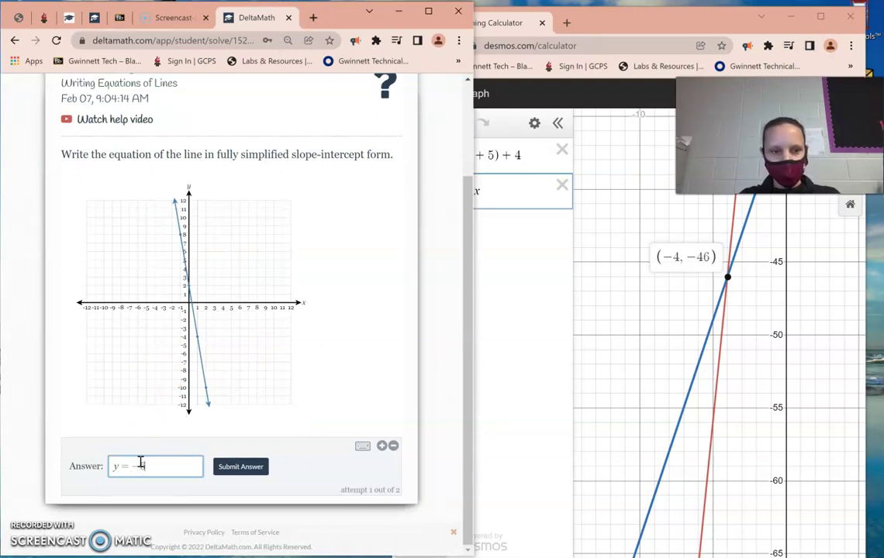
pyautogui.write('x')
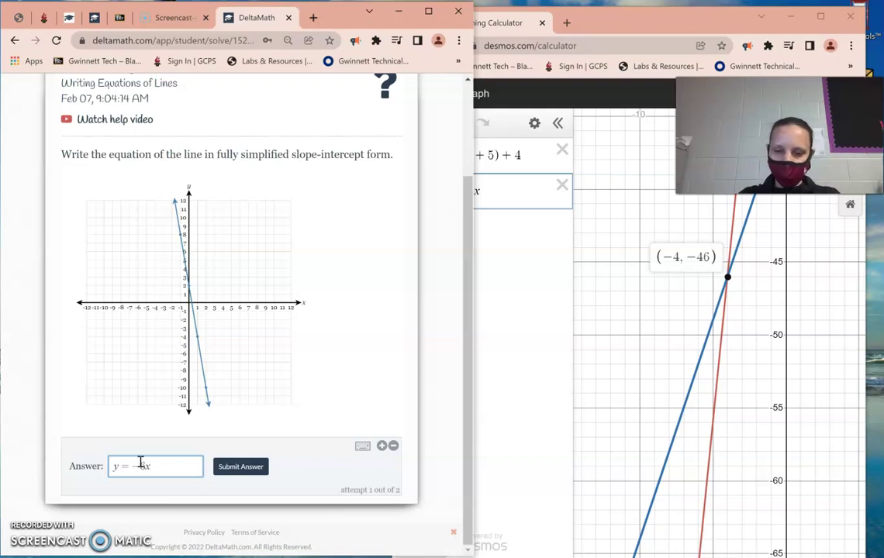
pyautogui.write('+2')
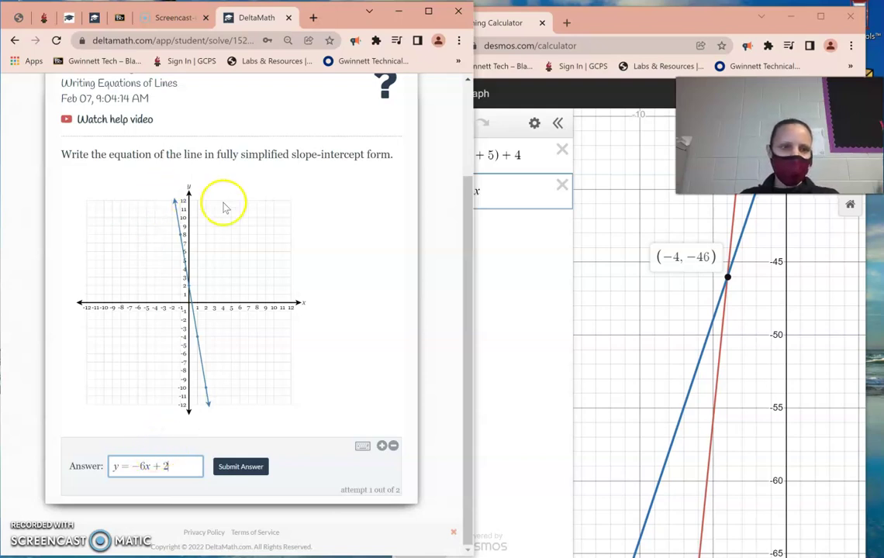
pyautogui.hotkey('alt', 'Tab')
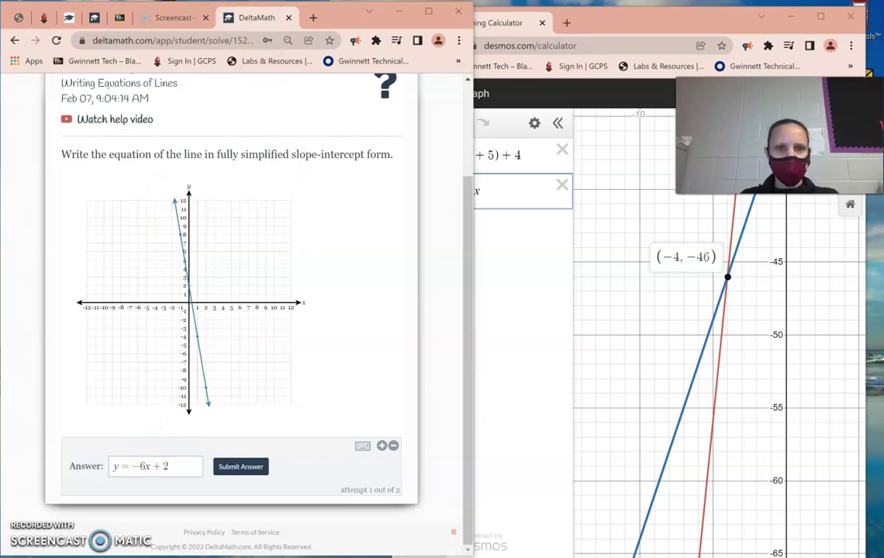
# Sketch a falling stroke and a rising stroke across the graph to compare negative and positive slope directions.
pyautogui.moveTo(165, 191)
pyautogui.mouseDown()
pyautogui.moveTo(186, 241)
pyautogui.moveTo(206, 364)
pyautogui.moveTo(232, 421)
pyautogui.mouseUp()
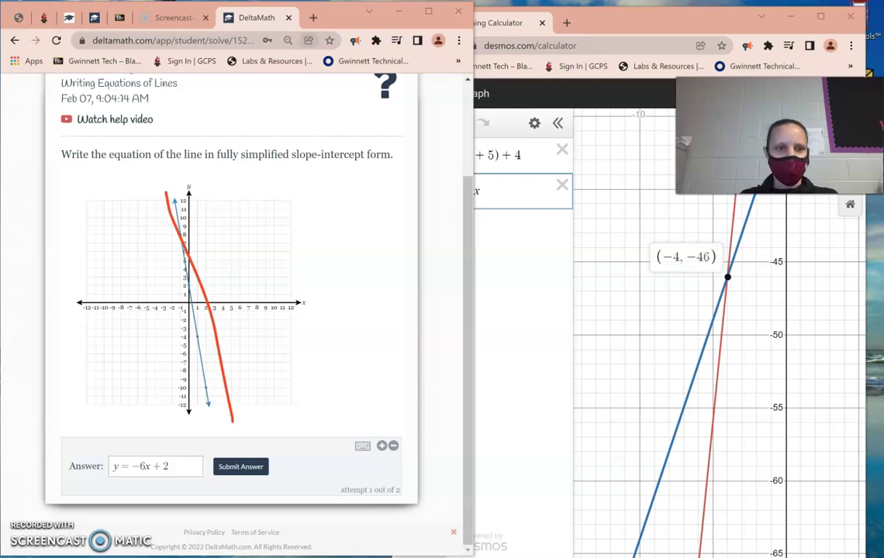
pyautogui.moveTo(99, 382); pyautogui.dragTo(335, 269)
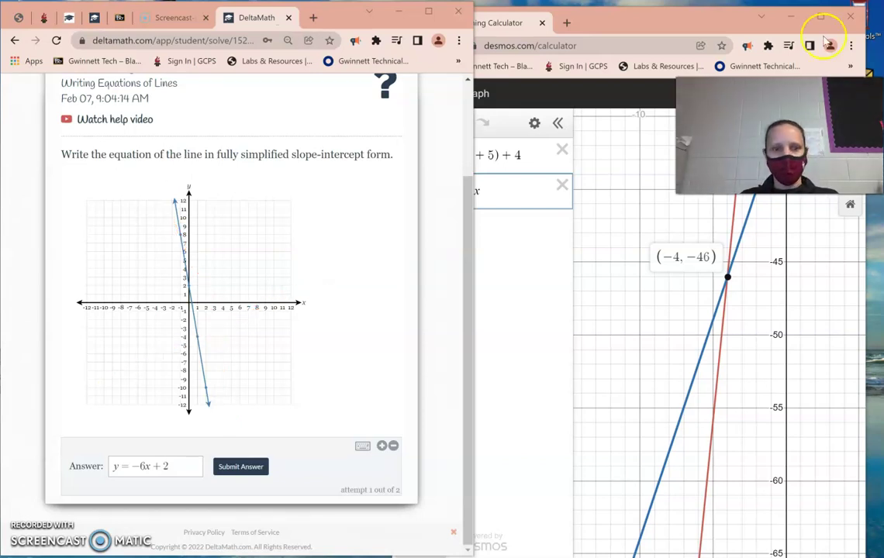
# Submit y = −6x + 2 as the graphed line's equation and confirm it, repeating the submission while the question remains open.
pyautogui.click(239, 468)
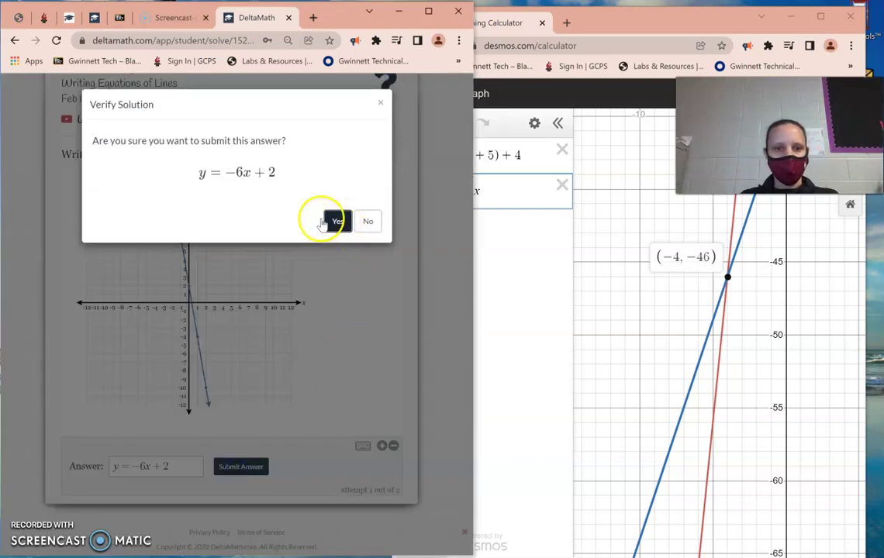
pyautogui.click(333, 221)
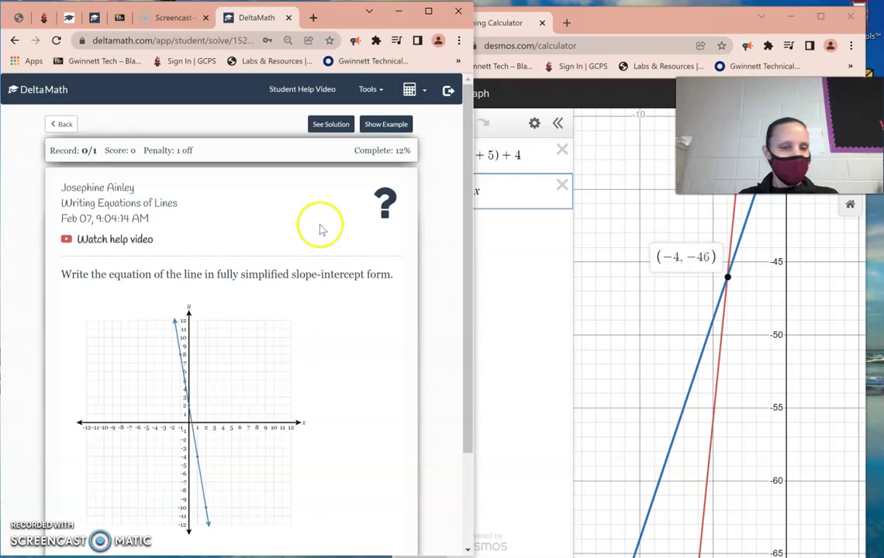
pyautogui.scroll(-2, 225, 233)
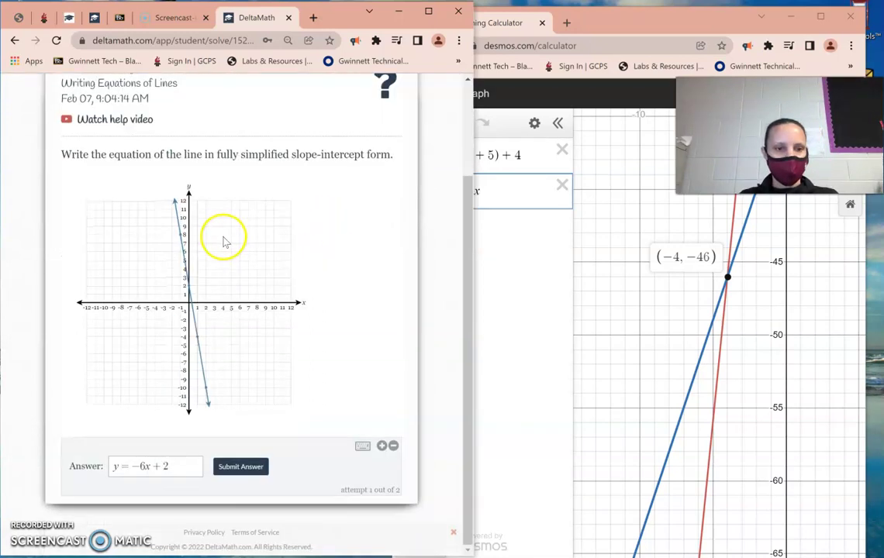
pyautogui.scroll(2, 281, 439)
pyautogui.scroll(-2, 256, 403)
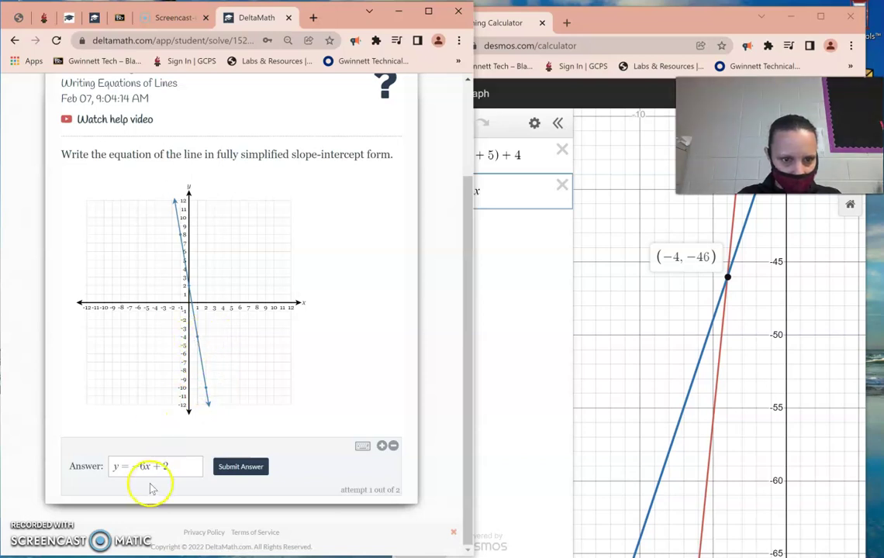
pyautogui.click(238, 465)
pyautogui.click(332, 225)
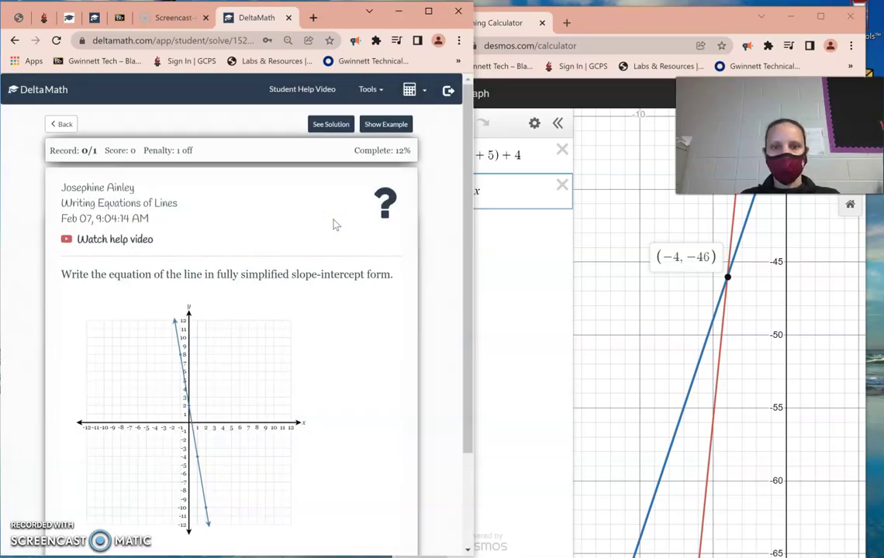
pyautogui.scroll(-3, 342, 245)
pyautogui.scroll(3, 342, 245)
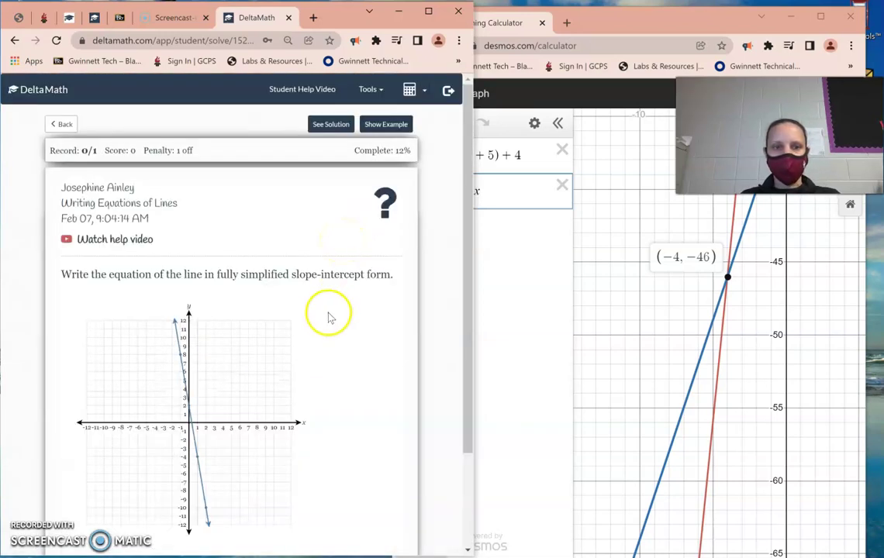
pyautogui.scroll(-1, 329, 316)
pyautogui.click(241, 522)
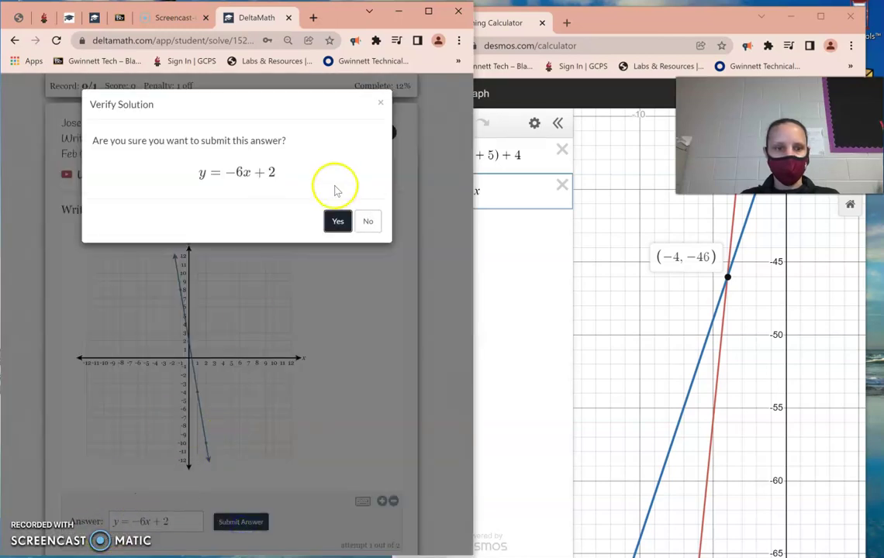
pyautogui.click(338, 221)
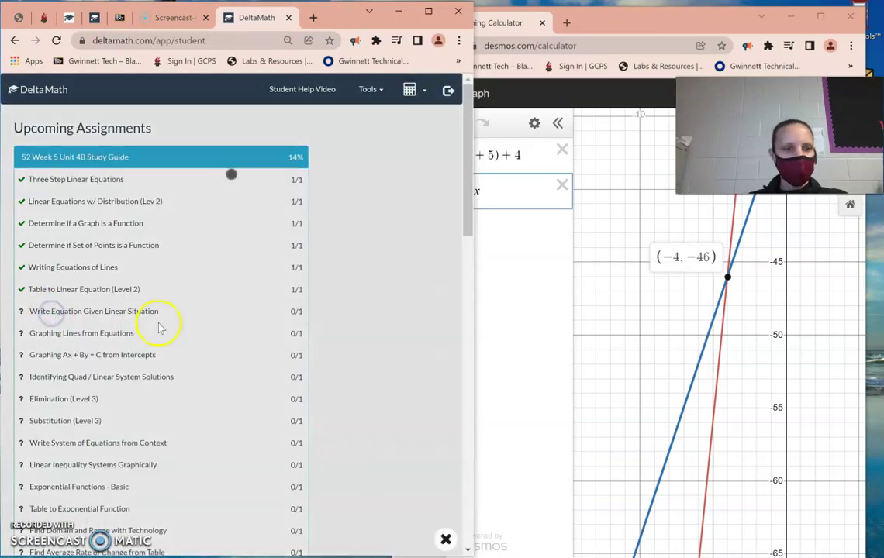
# Open the Write Equation Given Linear Situation section and handwrite y = mx + b above the question, underlining m and b.
pyautogui.click(155, 314)
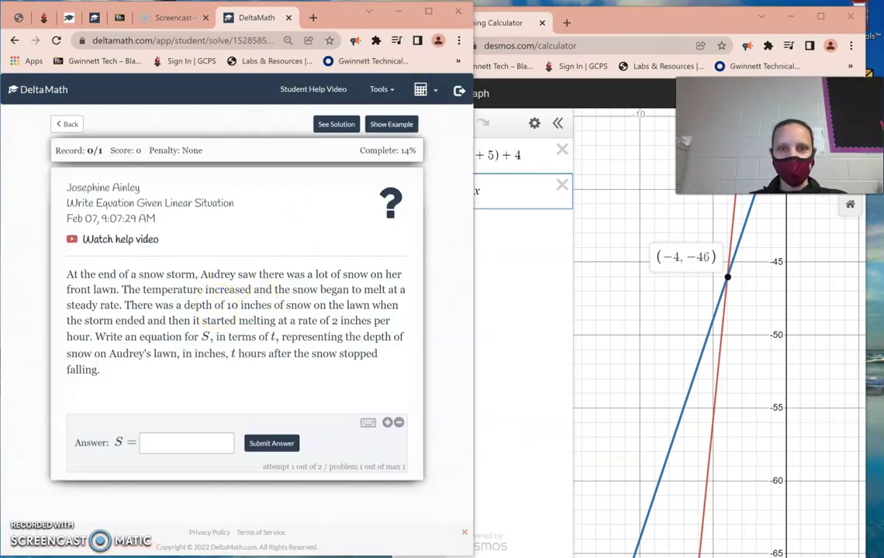
pyautogui.moveTo(266, 170)
pyautogui.mouseDown()
pyautogui.moveTo(280, 200)
pyautogui.moveTo(271, 223)
pyautogui.mouseUp()
pyautogui.moveTo(306, 183)
pyautogui.mouseDown()
pyautogui.moveTo(324, 182)
pyautogui.moveTo(324, 190)
pyautogui.moveTo(337, 181)
pyautogui.moveTo(377, 197)
pyautogui.moveTo(362, 198)
pyautogui.moveTo(406, 200)
pyautogui.mouseUp()
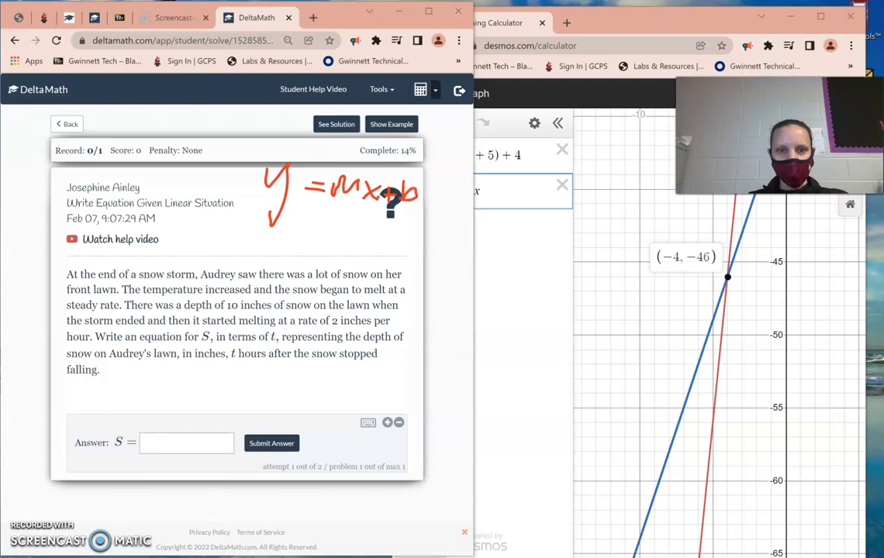
pyautogui.moveTo(332, 201); pyautogui.dragTo(355, 204)
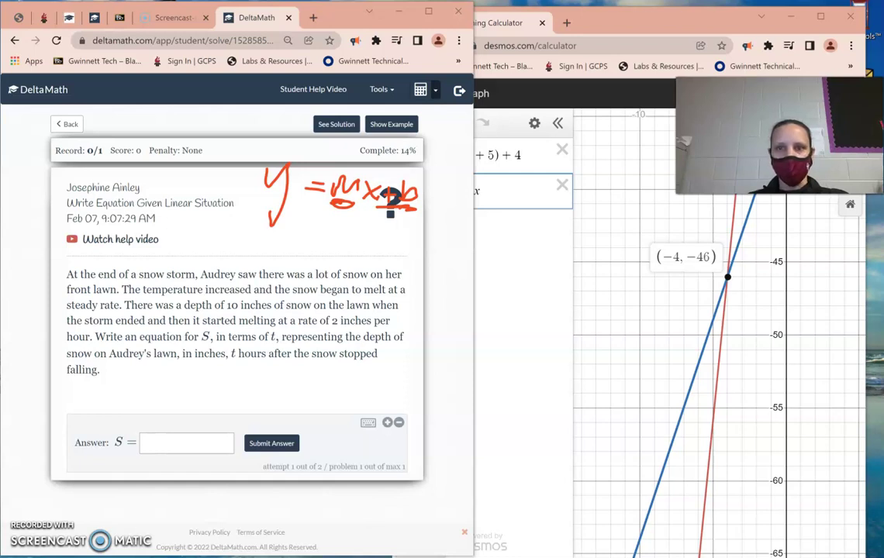
# Clear the handwriting, enter mx + b as the answer for S, and replace b with 10 from the highlighted snow-depth sentence.
pyautogui.press('Escape')
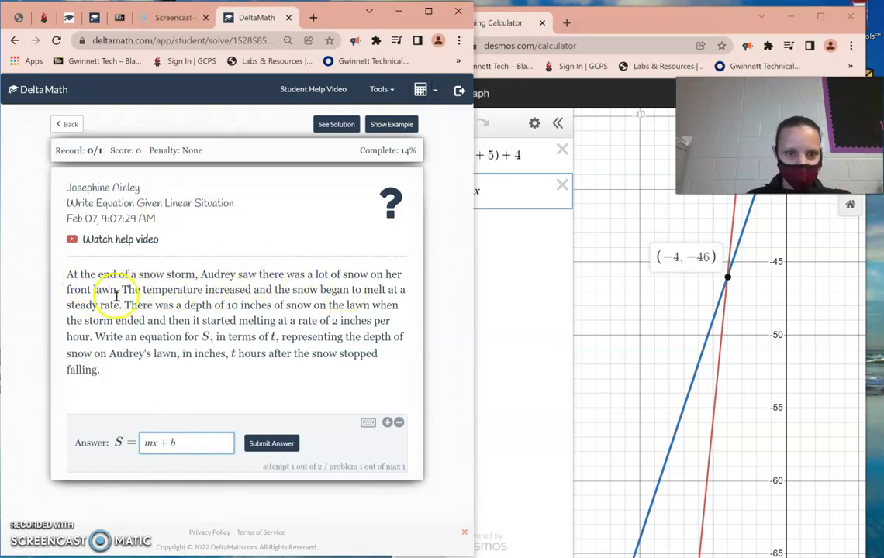
pyautogui.moveTo(131, 290); pyautogui.dragTo(224, 290)
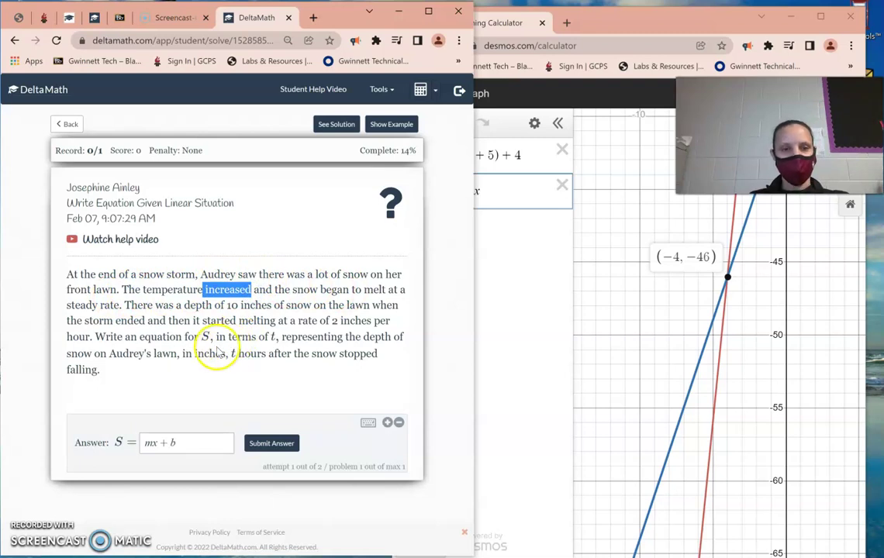
pyautogui.moveTo(174, 290); pyautogui.dragTo(217, 308)
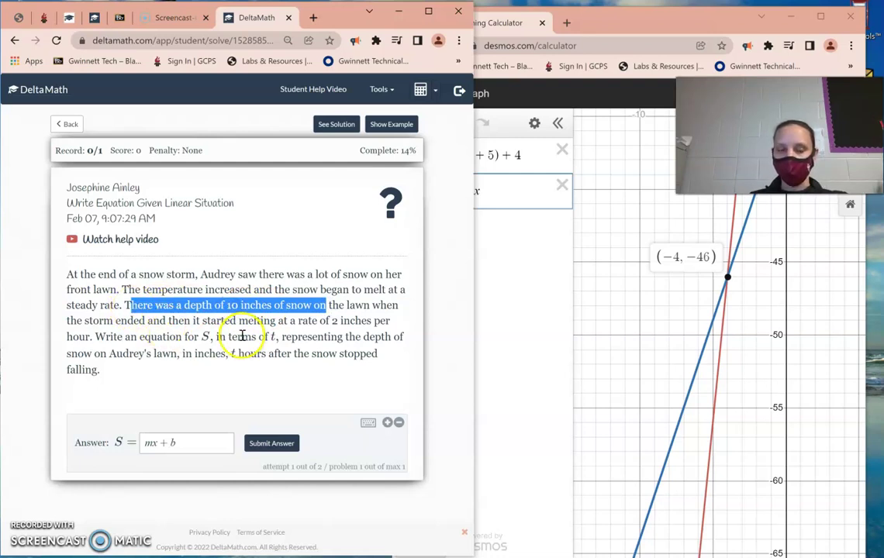
pyautogui.click(174, 322)
pyautogui.moveTo(126, 306); pyautogui.dragTo(172, 319)
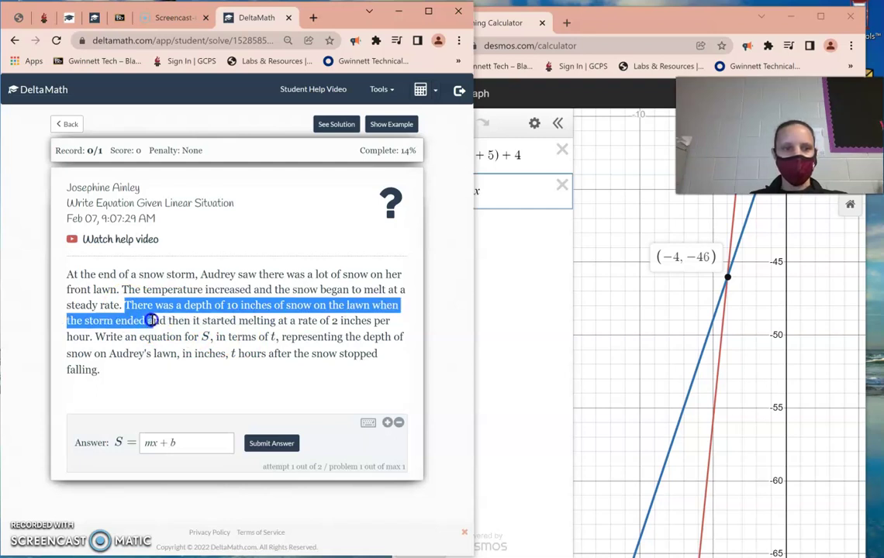
pyautogui.click(179, 443)
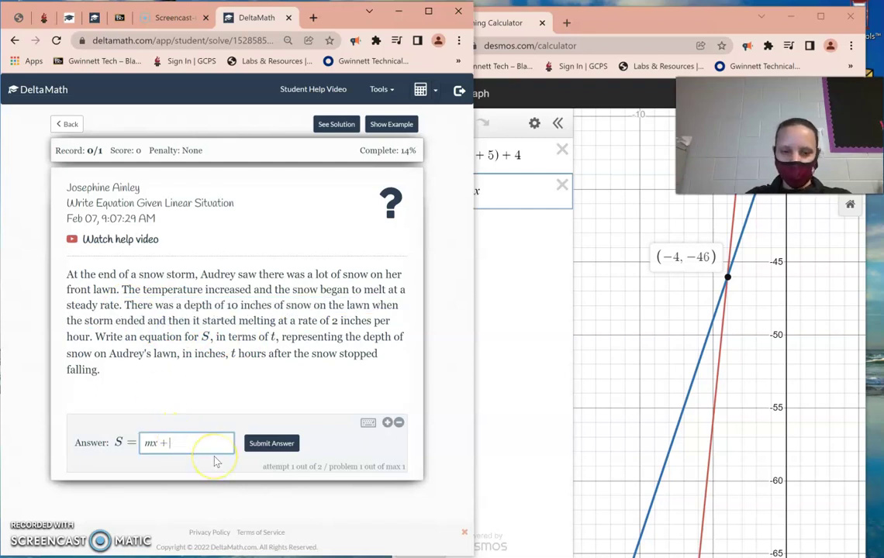
# Highlight "started melting at a rate of 2 inches per hour" and replace m with −2 in the answer.
pyautogui.click(220, 322)
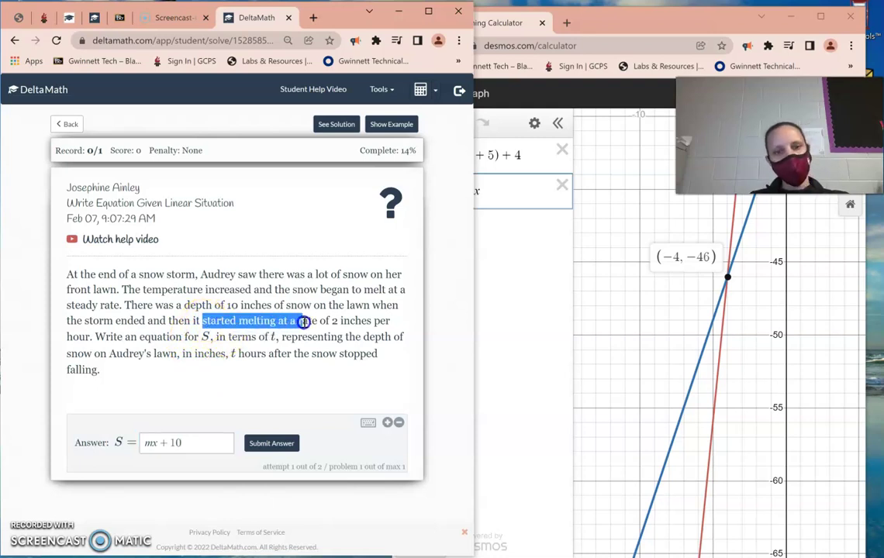
pyautogui.moveTo(393, 324); pyautogui.dragTo(95, 340)
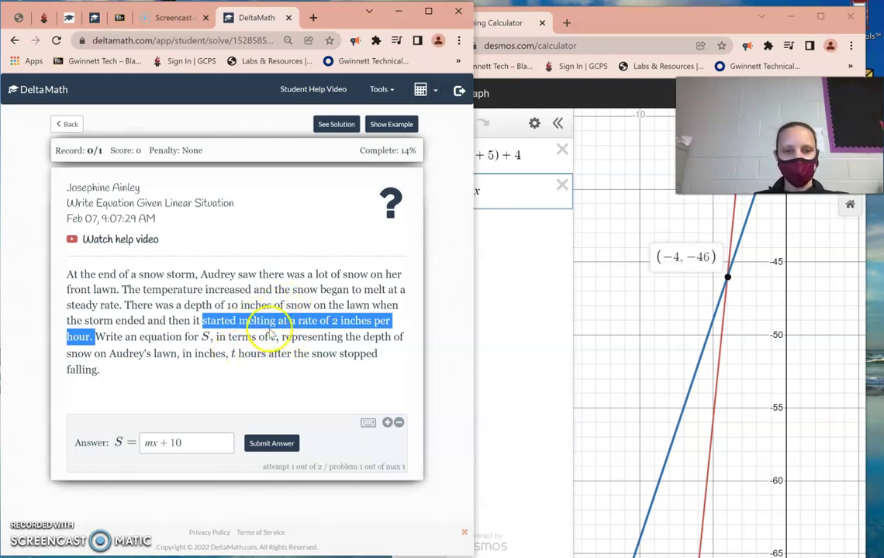
pyautogui.click(154, 446)
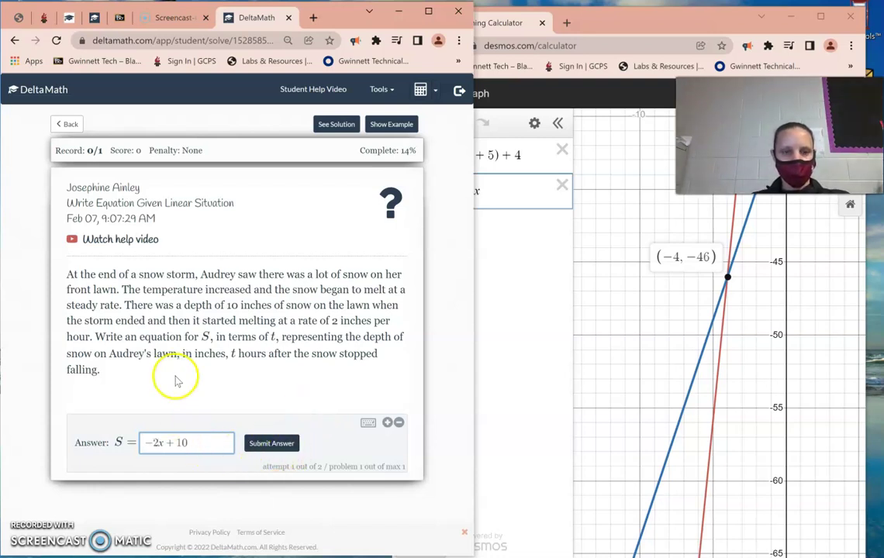
# Change the answer's variable from x to t and submit S = −2t + 10, confirming the submission.
pyautogui.moveTo(185, 336); pyautogui.dragTo(225, 338)
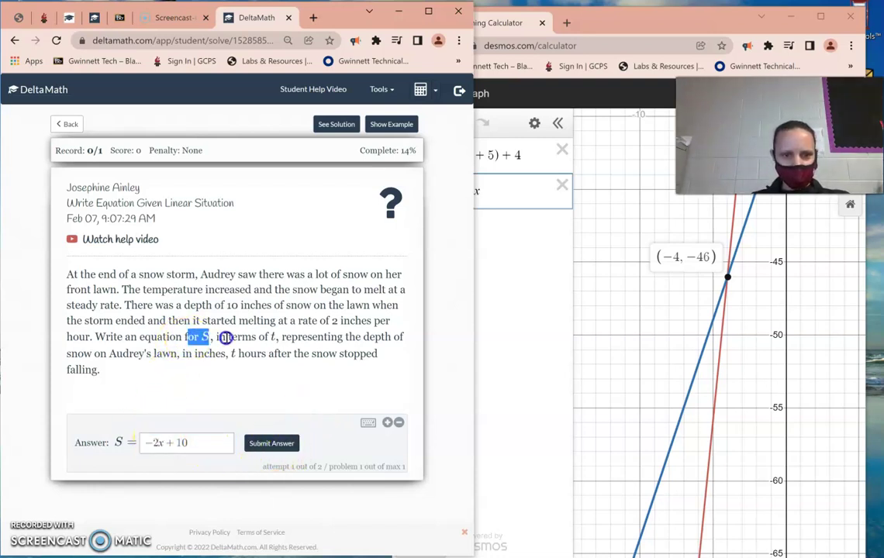
pyautogui.click(257, 339)
pyautogui.click(165, 443)
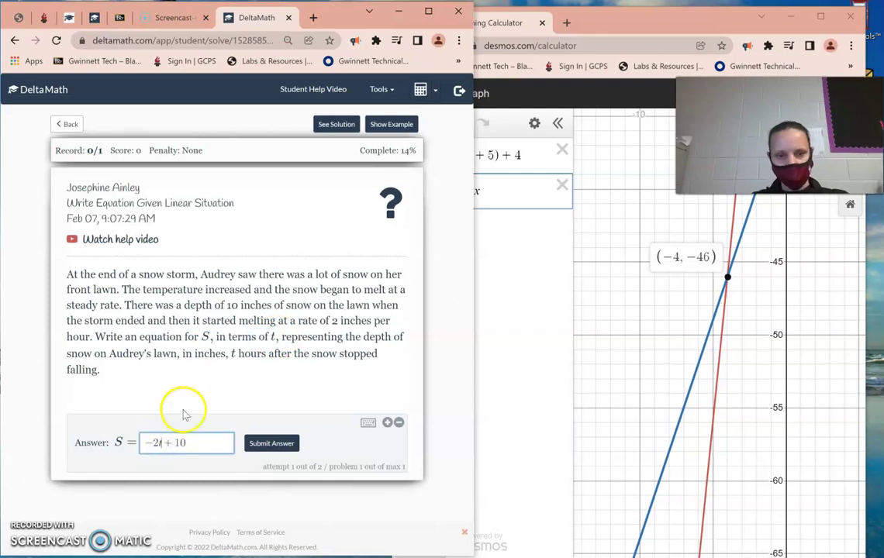
pyautogui.click(271, 443)
pyautogui.click(339, 221)
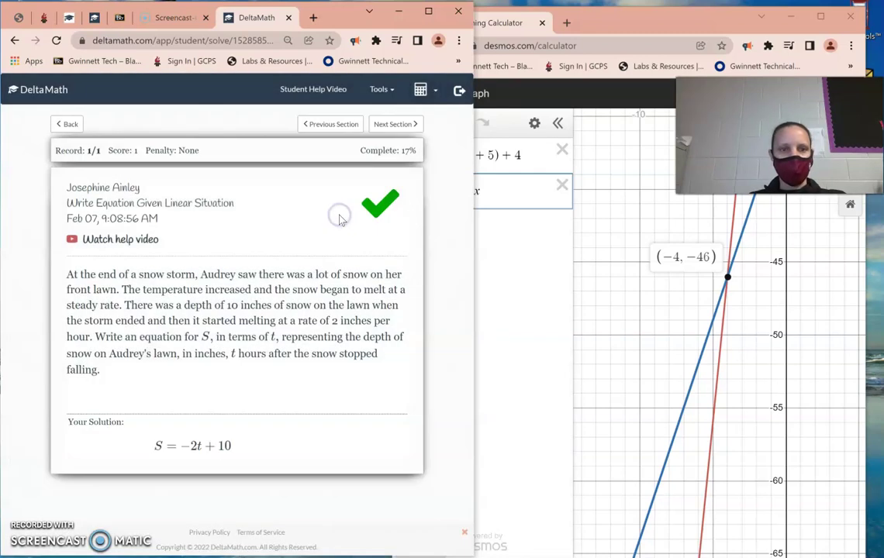
# Return to the assignment list and open the Graphing Lines from Equations section.
pyautogui.click(68, 125)
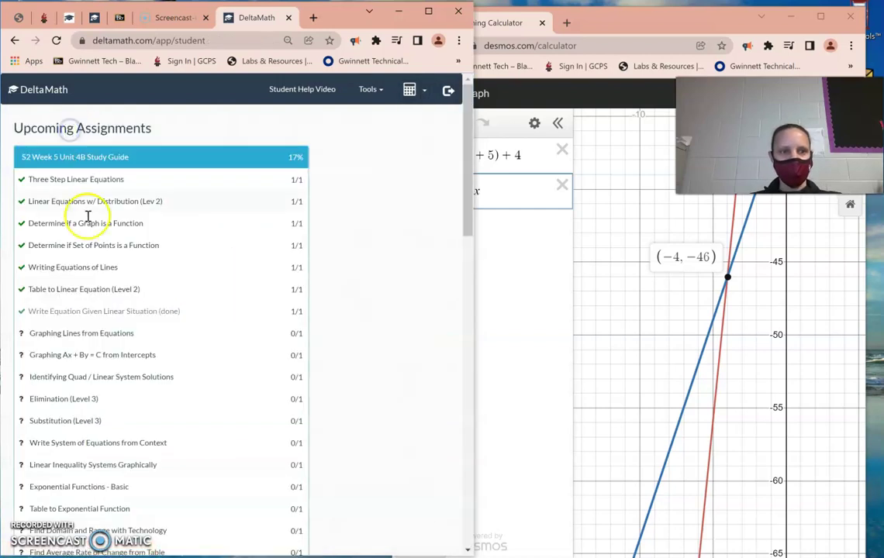
pyautogui.click(72, 334)
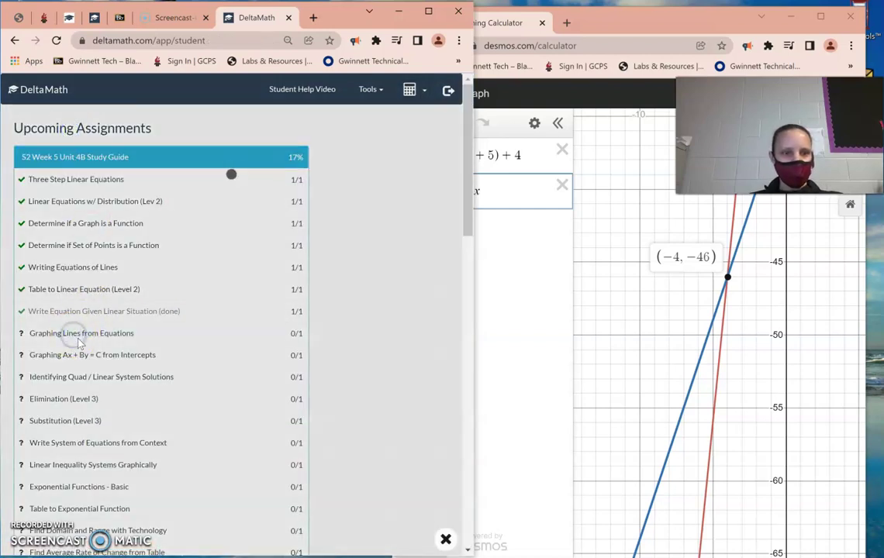
pyautogui.scroll(-1, 256, 333)
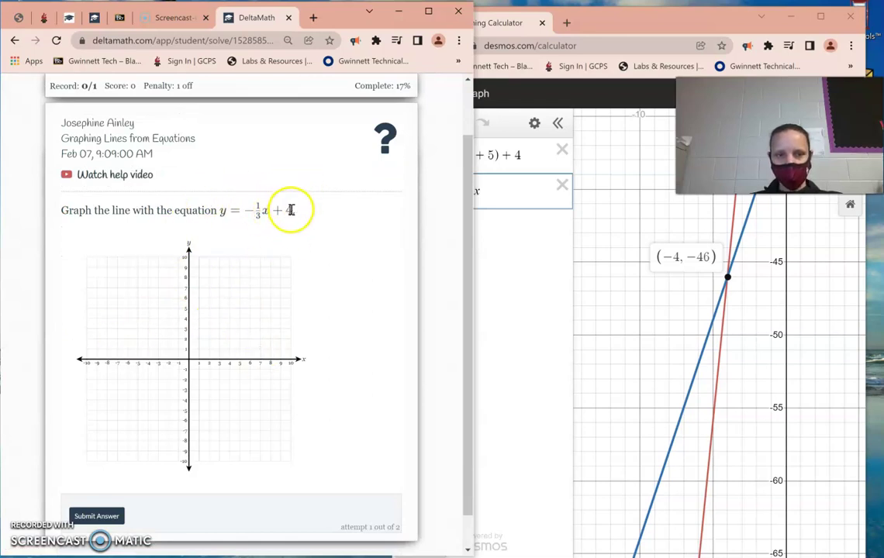
# Copy the equation y = −1/3x + 4 from the question, clear the existing Desmos expressions and paste it there.
pyautogui.moveTo(291, 210); pyautogui.dragTo(230, 207)
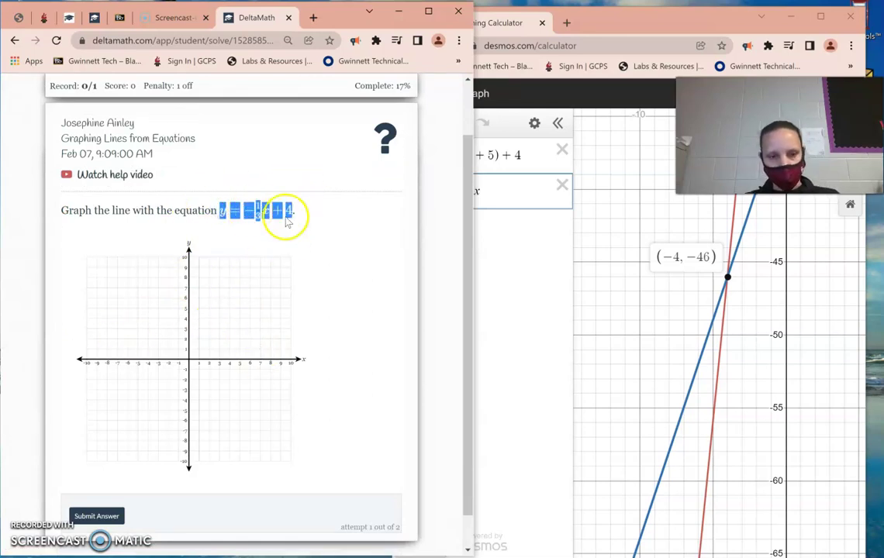
pyautogui.click(480, 192)
pyautogui.click(562, 148)
pyautogui.click(562, 148)
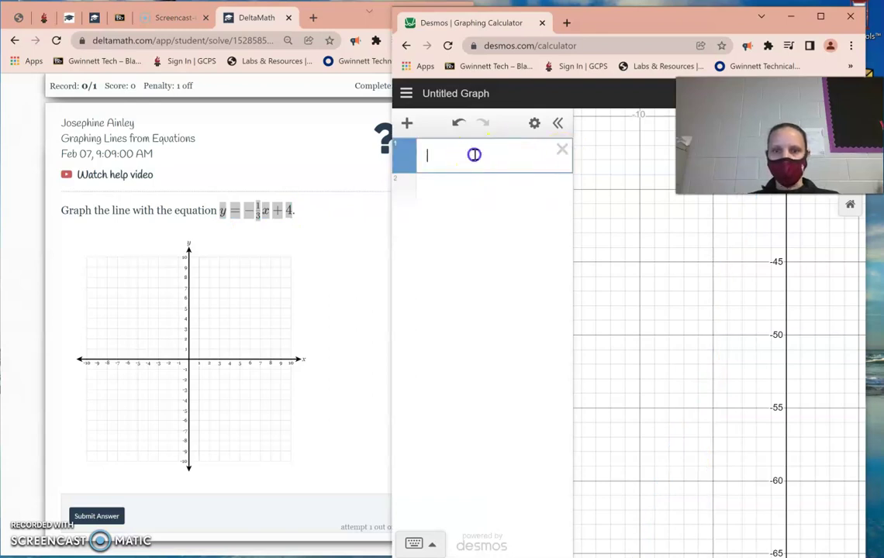
pyautogui.write('y = − 3 1  x + 4')
# Rebuild the split paste as y = −1/3x + 4 in the first Desmos expression and delete the leftover rows.
pyautogui.moveTo(465, 298); pyautogui.dragTo(426, 299)
pyautogui.hotkey('ctrl', 'x')
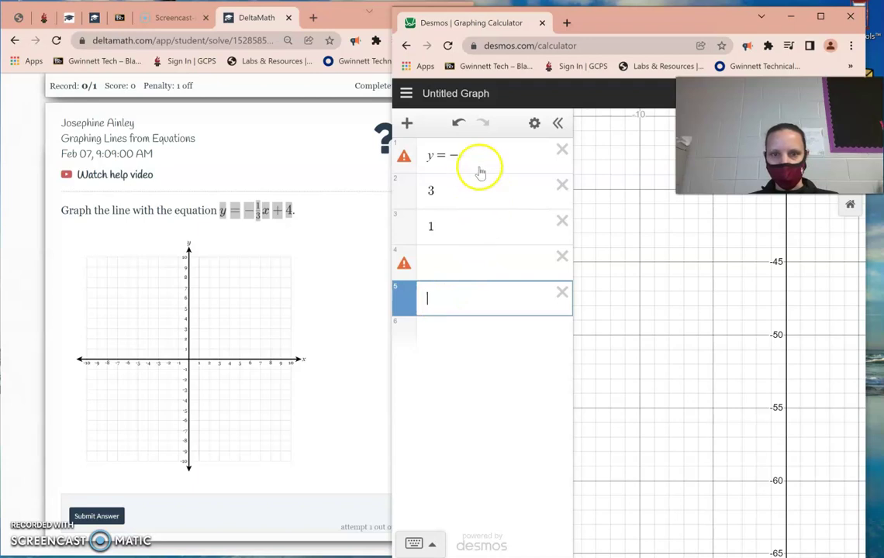
pyautogui.click(474, 159)
pyautogui.hotkey('ctrl', 'v')
pyautogui.click(561, 185)
pyautogui.click(562, 184)
pyautogui.click(561, 185)
pyautogui.click(561, 185)
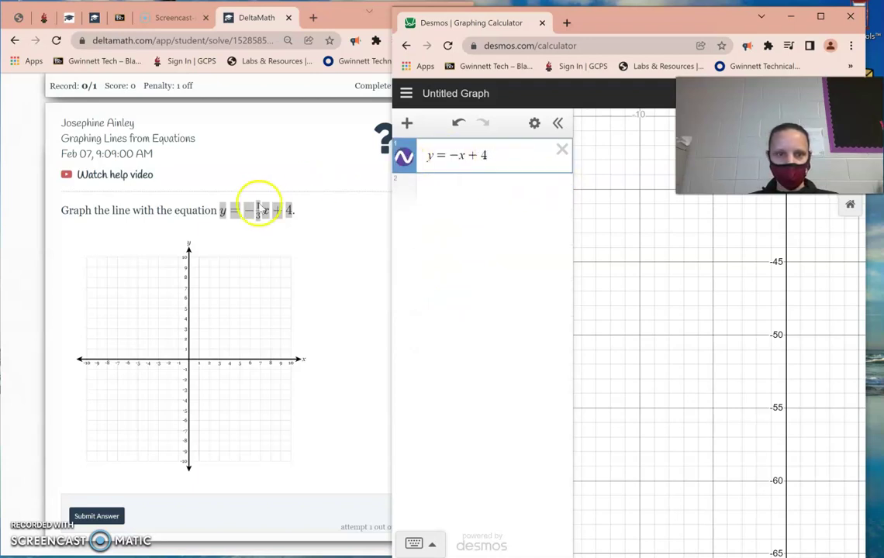
pyautogui.click(458, 158)
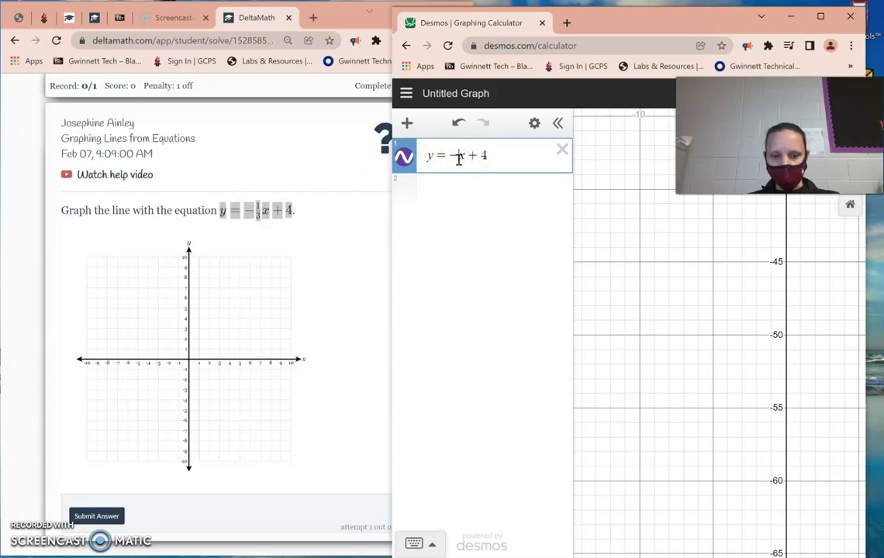
pyautogui.write('1/3')
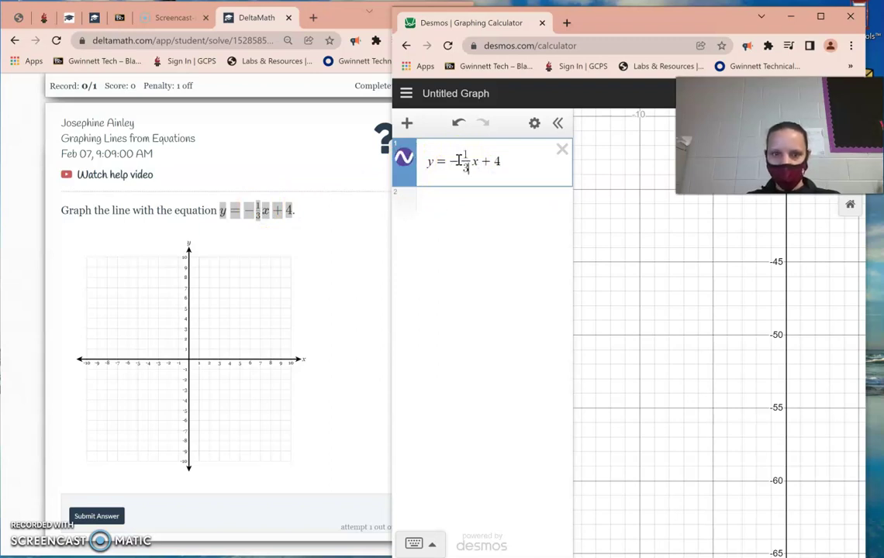
# Reset the Desmos graph to its default view and show the coordinates of the line's y-intercept.
pyautogui.click(345, 236)
pyautogui.click(553, 253)
pyautogui.click(850, 206)
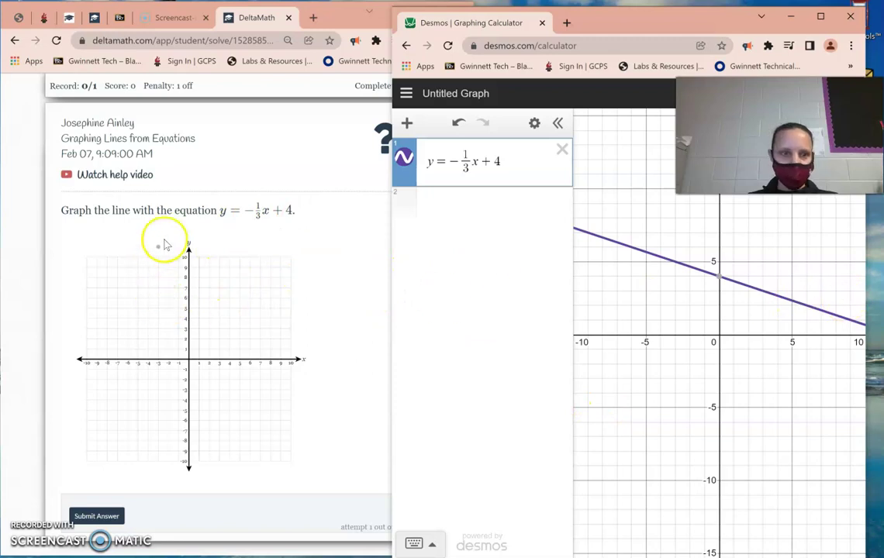
pyautogui.moveTo(715, 277)
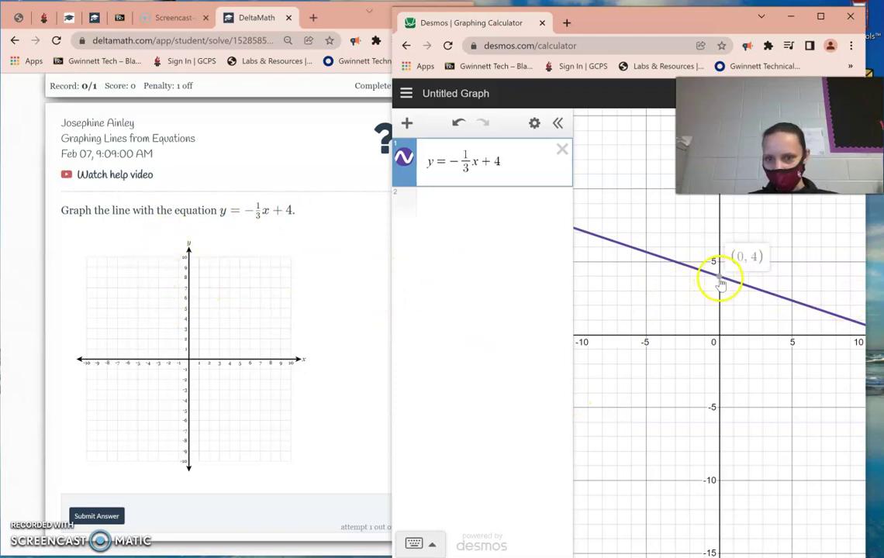
# Plot the y-intercept of y = −1/3x + 4 at (0, 4) on the DeltaMath grid, using the Desmos line as reference.
pyautogui.scroll(5, 730, 322)
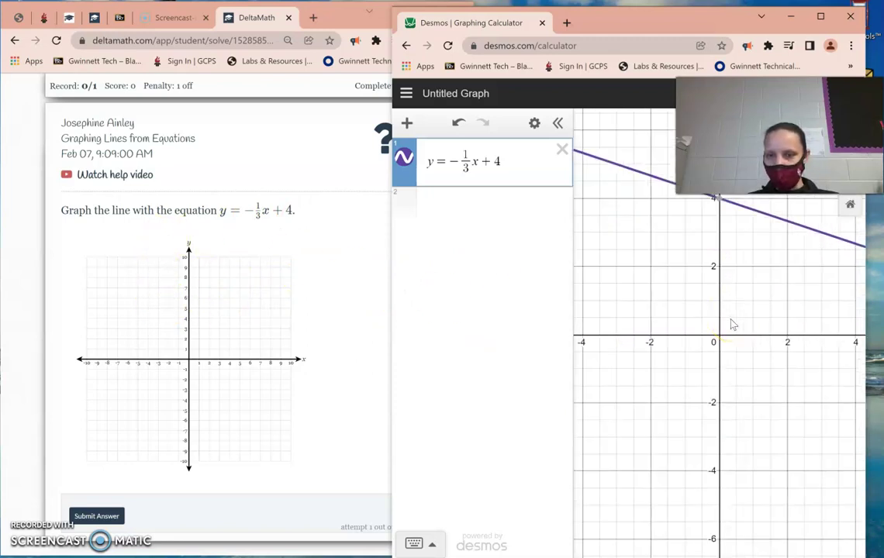
pyautogui.scroll(5, 731, 321)
pyautogui.moveTo(730, 321); pyautogui.dragTo(723, 371)
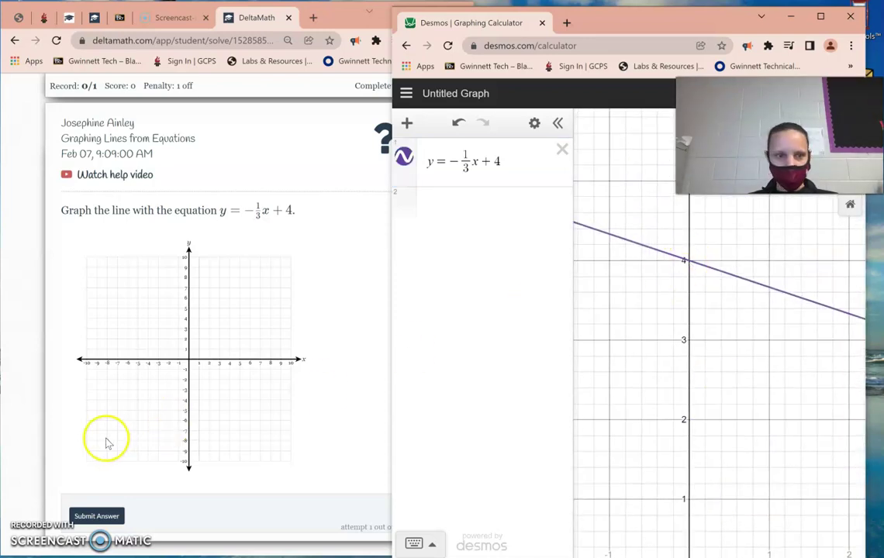
pyautogui.click(188, 319)
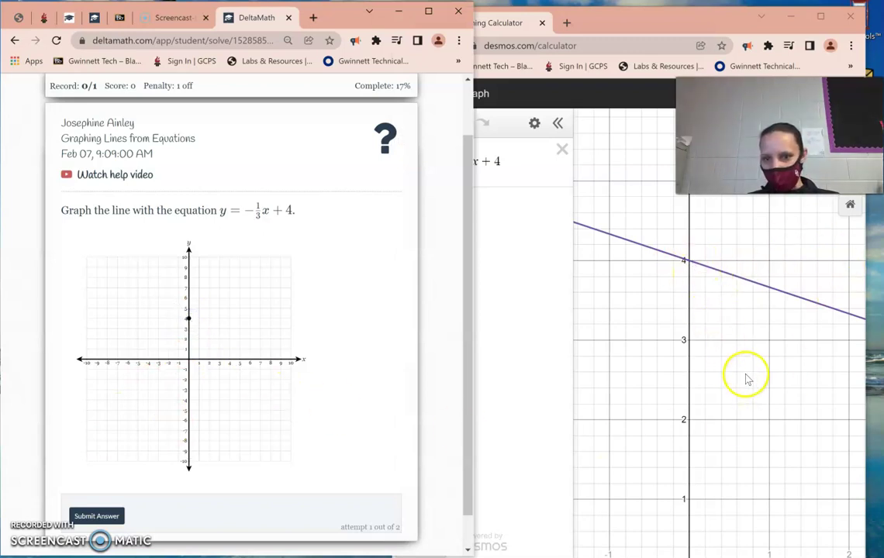
# Find another point where the Desmos line crosses whole-number gridlines and plot it at (3, 3) on the DeltaMath grid.
pyautogui.moveTo(746, 380); pyautogui.dragTo(689, 365)
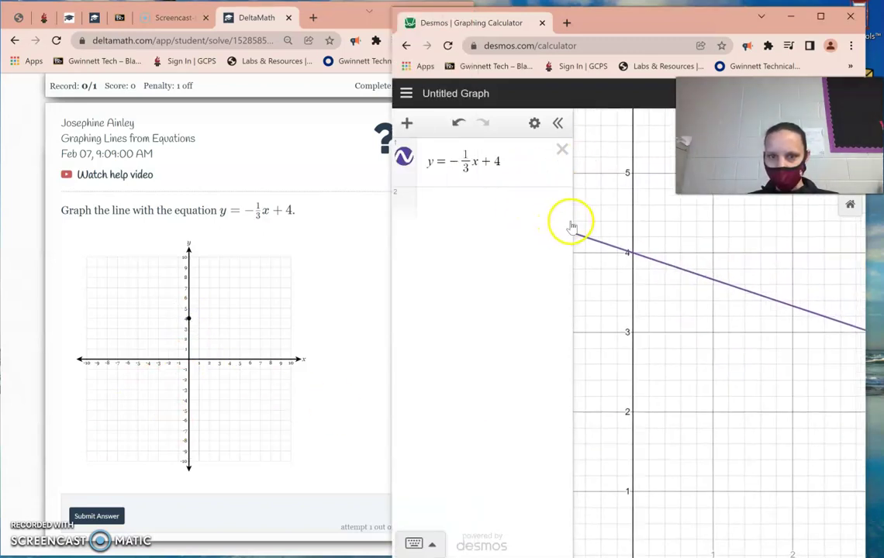
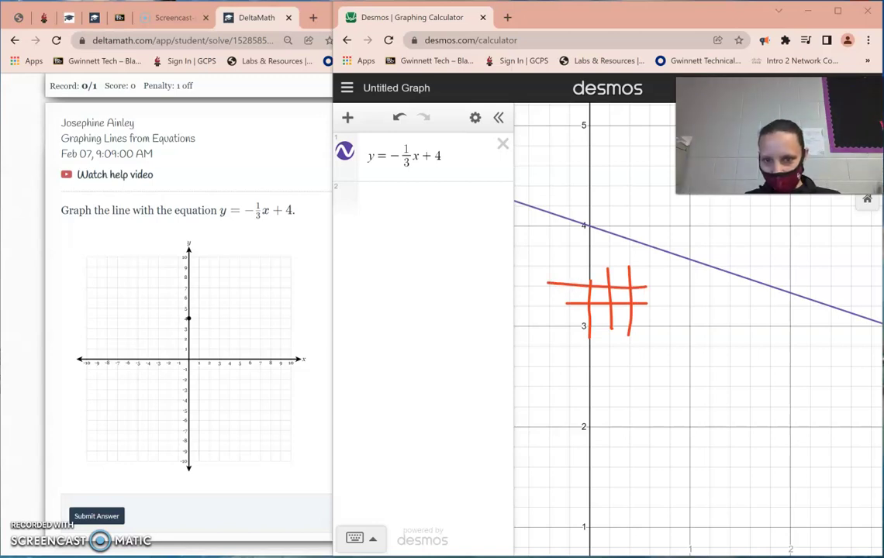
pyautogui.moveTo(605, 295); pyautogui.dragTo(626, 273)
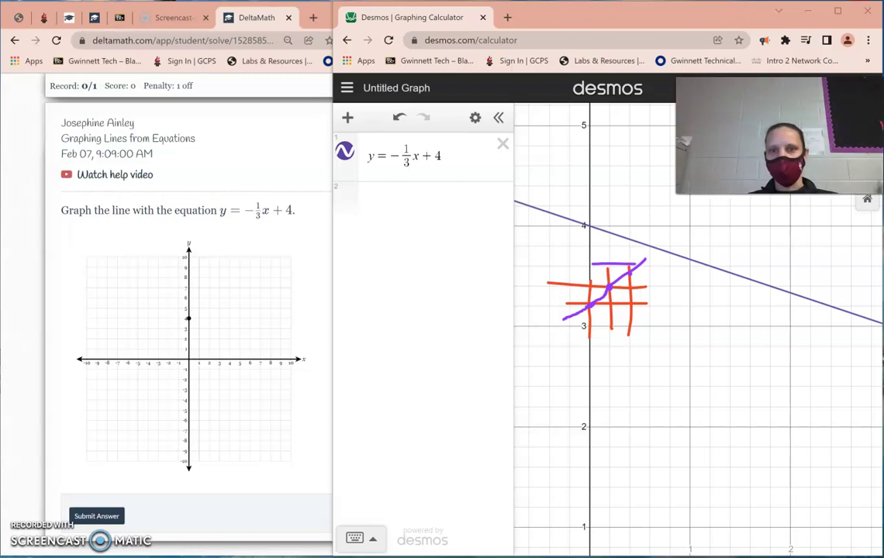
pyautogui.press('Escape')
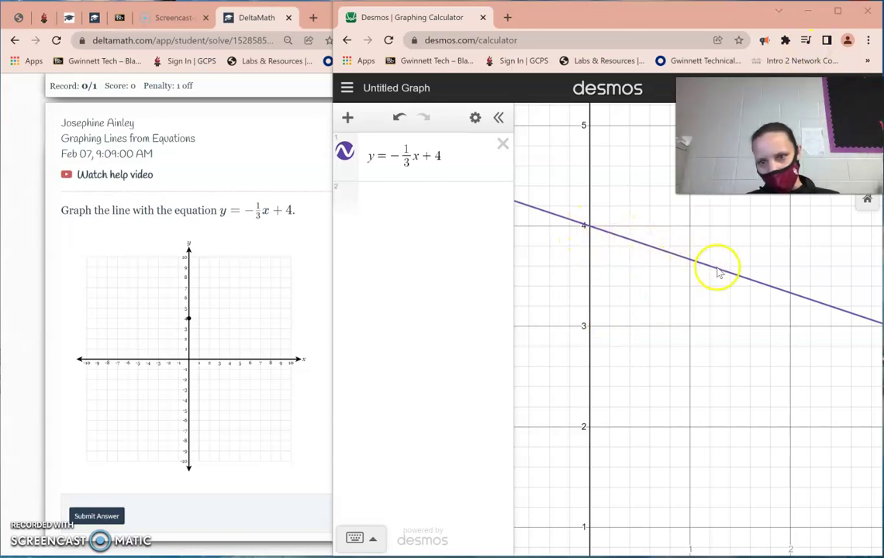
pyautogui.moveTo(874, 329); pyautogui.dragTo(846, 335)
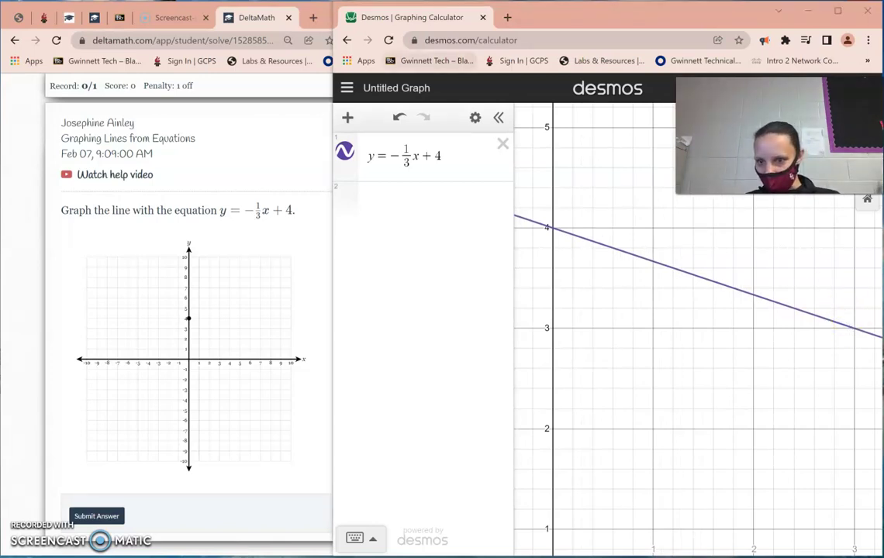
pyautogui.moveTo(837, 326); pyautogui.dragTo(870, 327)
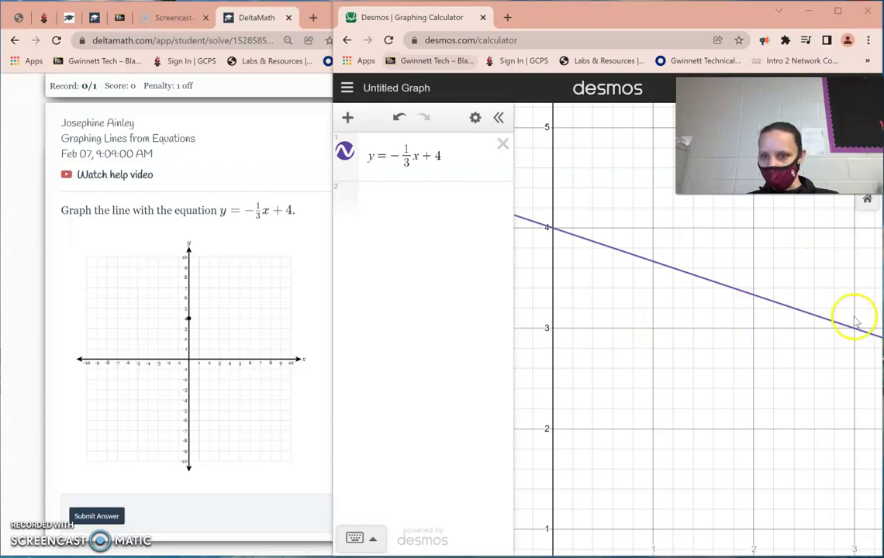
pyautogui.moveTo(848, 331); pyautogui.dragTo(826, 197)
pyautogui.moveTo(797, 335); pyautogui.dragTo(805, 199)
pyautogui.moveTo(805, 268)
pyautogui.mouseDown()
pyautogui.moveTo(785, 256)
pyautogui.moveTo(785, 332)
pyautogui.moveTo(799, 319)
pyautogui.moveTo(799, 286)
pyautogui.mouseUp()
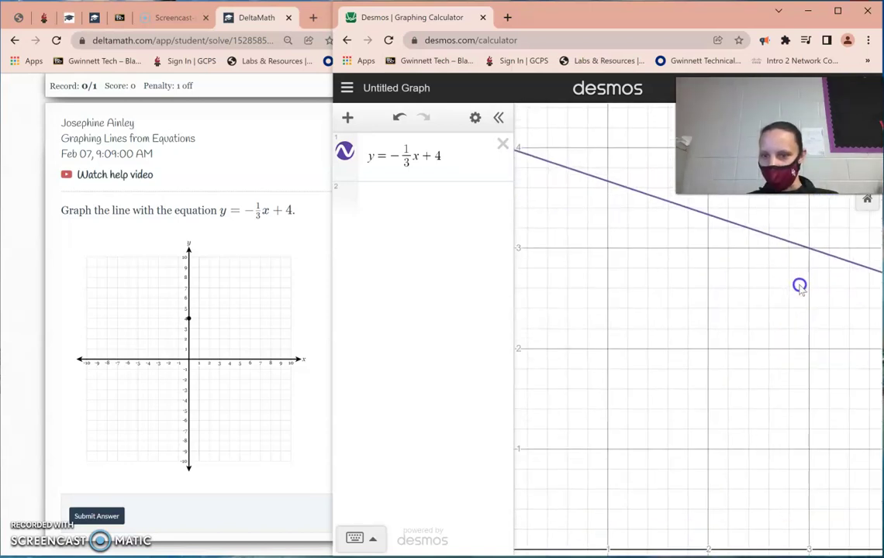
pyautogui.moveTo(792, 352); pyautogui.dragTo(795, 279)
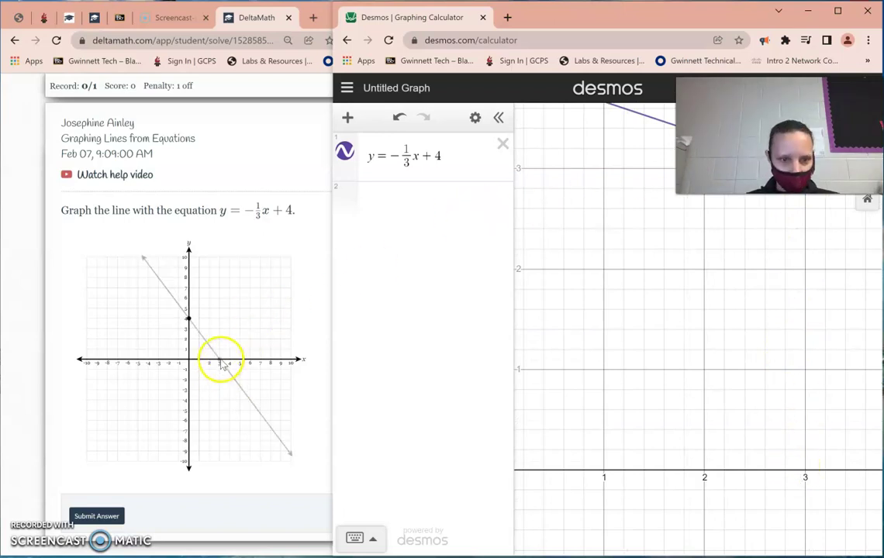
pyautogui.click(219, 329)
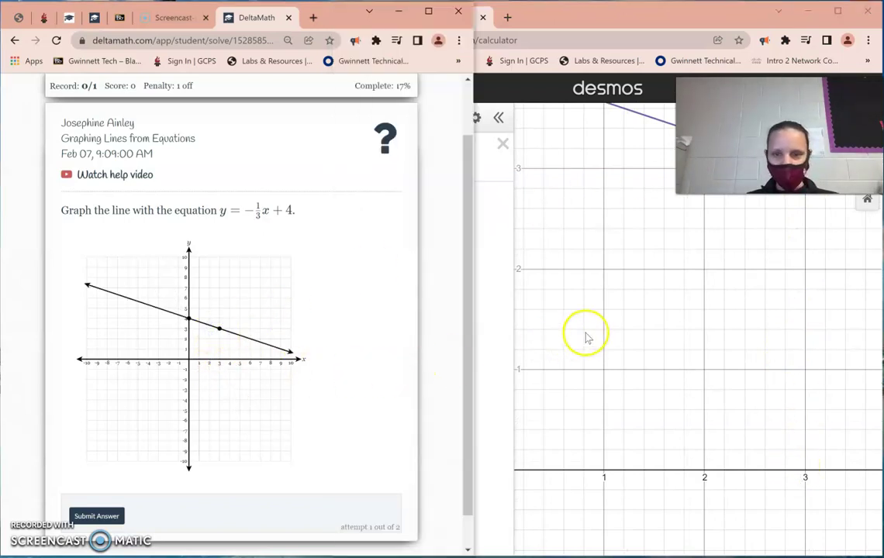
# Check the Desmos line on the negative-x side, submit the graph of y = −1/3x + 4 and dismiss the result message.
pyautogui.moveTo(587, 319); pyautogui.dragTo(600, 474)
pyautogui.moveTo(535, 312); pyautogui.dragTo(584, 332)
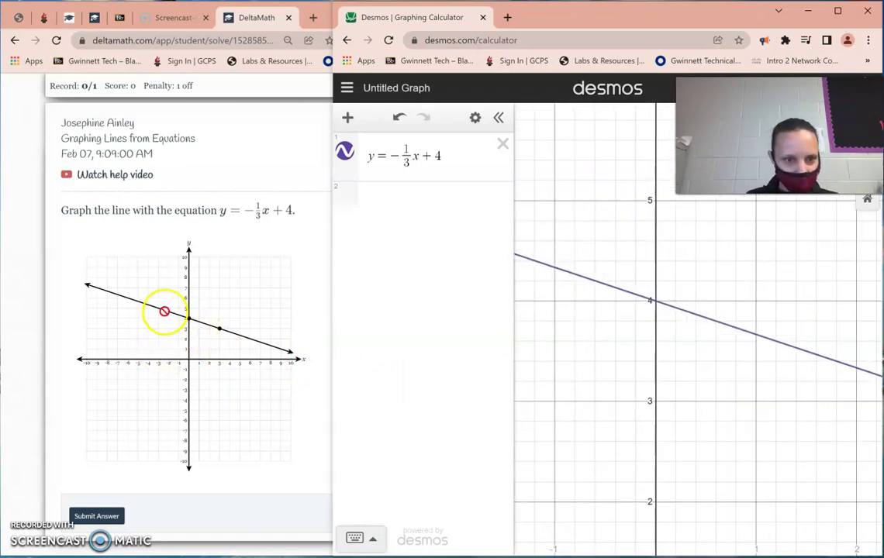
pyautogui.scroll(-5, 655, 368)
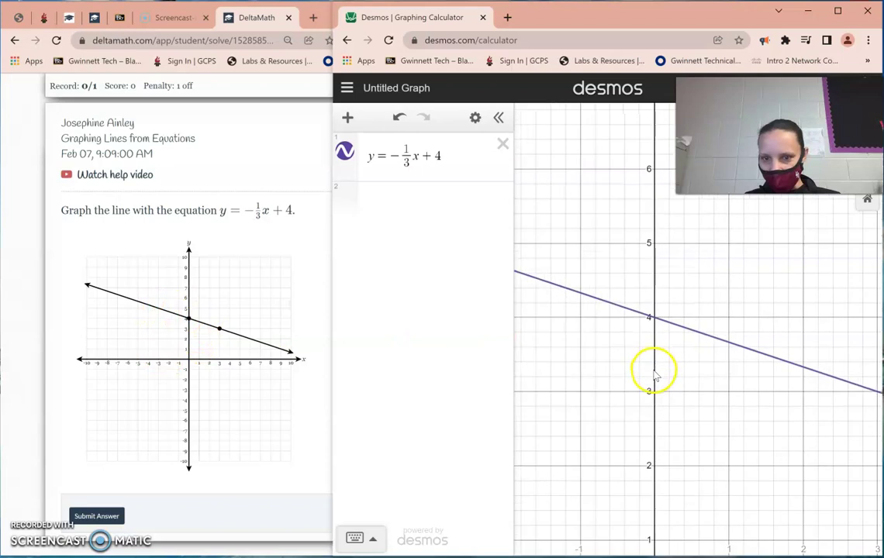
pyautogui.scroll(2, 689, 421)
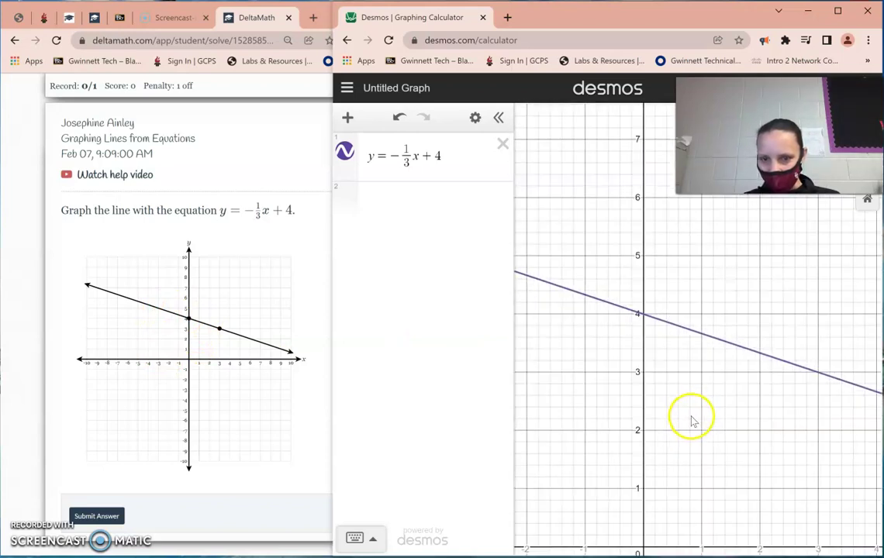
pyautogui.moveTo(676, 411); pyautogui.dragTo(742, 406)
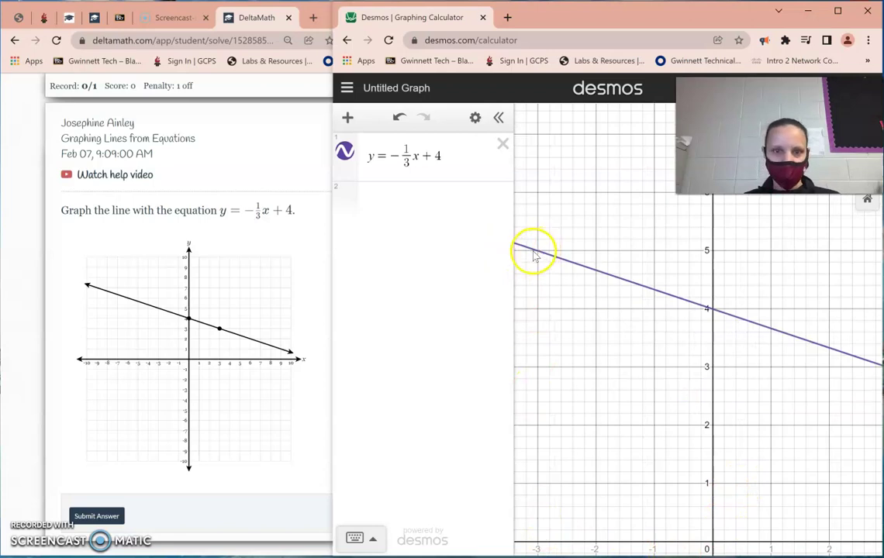
pyautogui.click(263, 479)
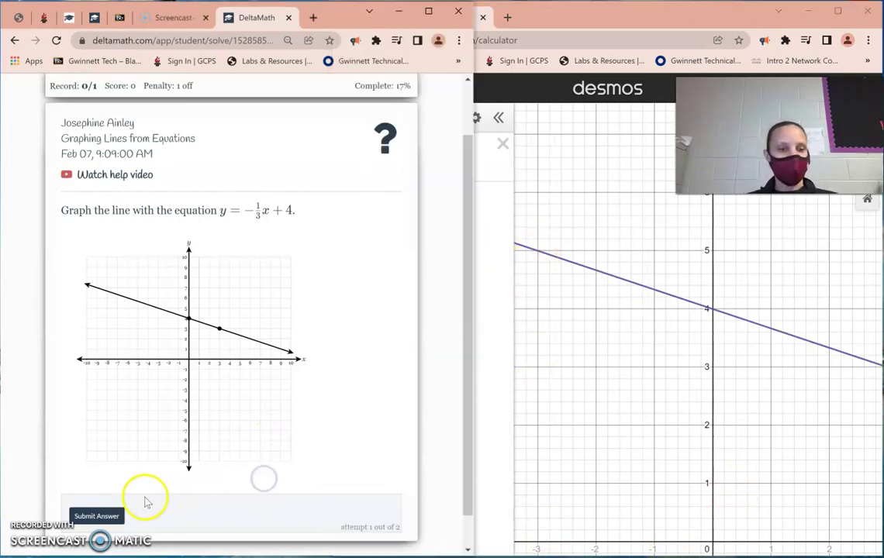
pyautogui.click(93, 515)
pyautogui.click(337, 193)
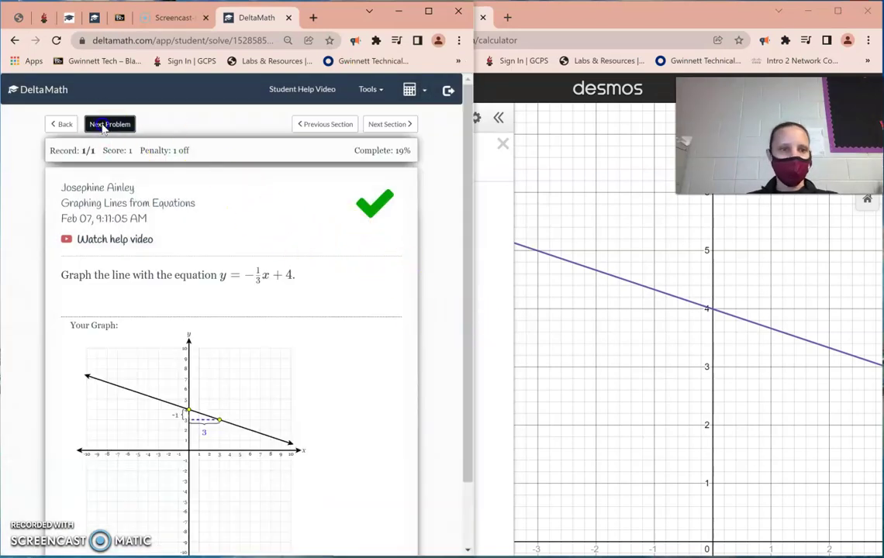
# Return to the assignment list and open the Graphing Ax + By = C from Intercepts section.
pyautogui.click(103, 125)
pyautogui.click(360, 230)
pyautogui.click(61, 123)
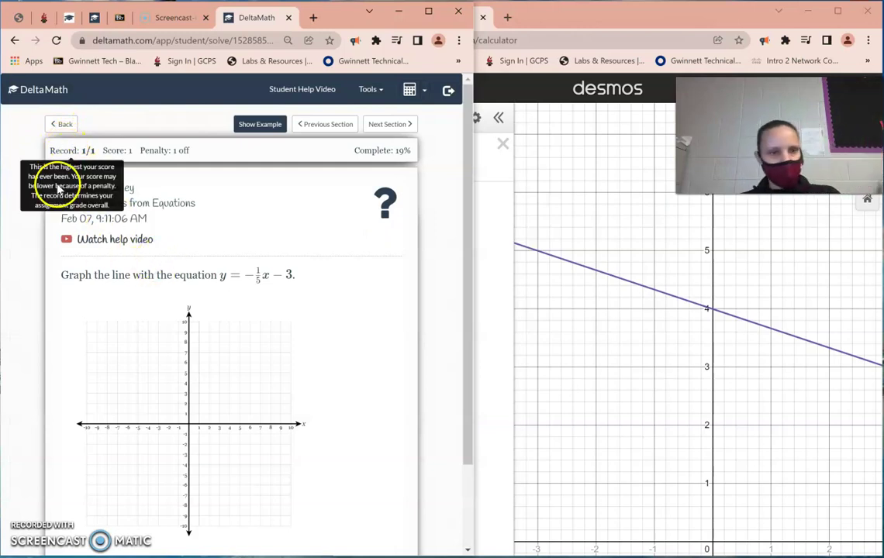
pyautogui.click(58, 122)
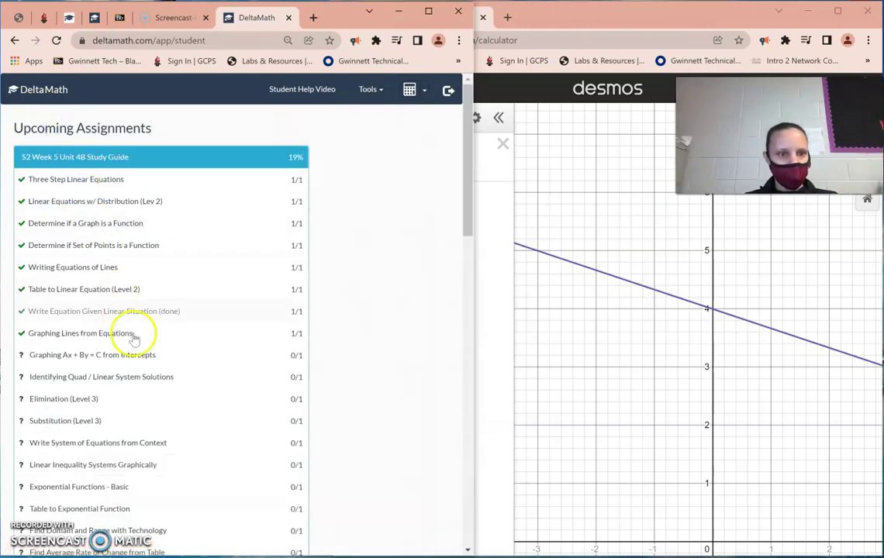
pyautogui.scroll(-1, 128, 333)
pyautogui.click(90, 290)
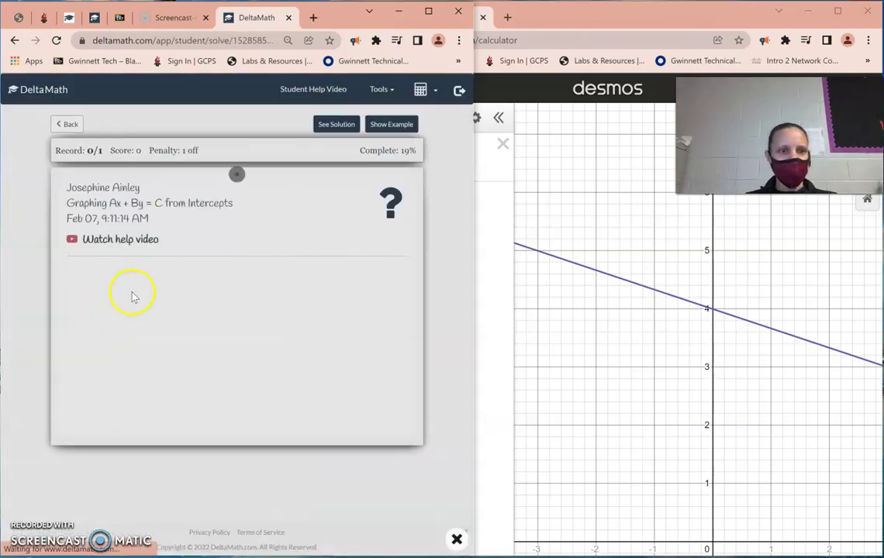
# Replace the old Desmos expression with the question's equation −6x + 2y = 20.
pyautogui.moveTo(154, 292); pyautogui.dragTo(93, 292)
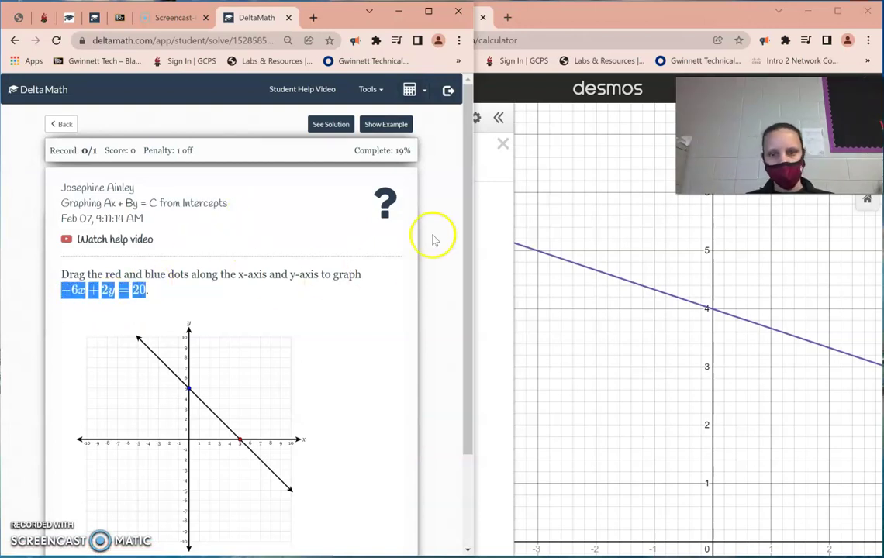
pyautogui.click(483, 203)
pyautogui.click(502, 145)
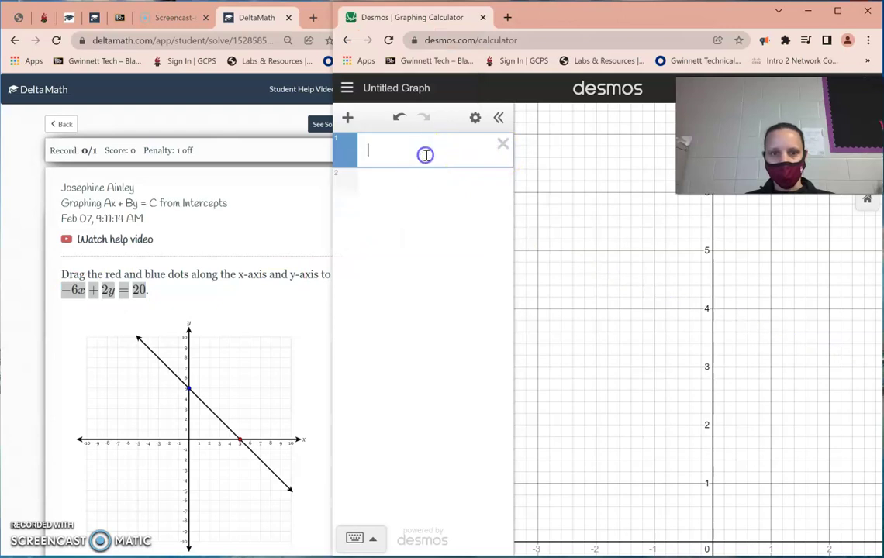
pyautogui.write('-6x + 2y = 20')
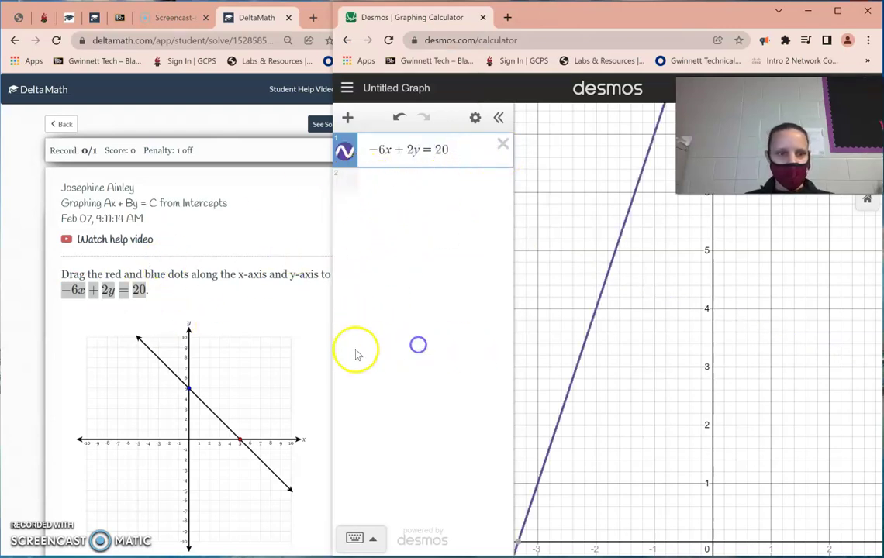
# Reset the Desmos graph to its default view and move the blue y-axis dot in DeltaMath to 10.
pyautogui.click(197, 286)
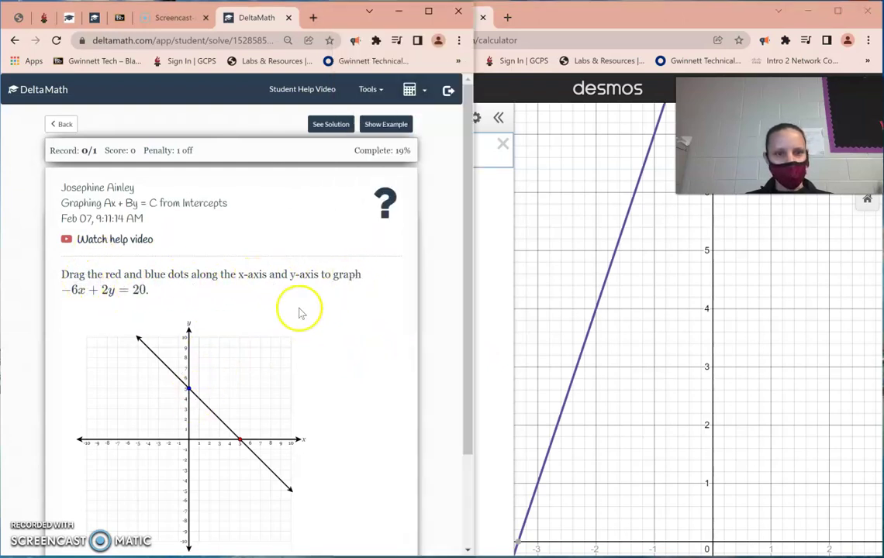
pyautogui.moveTo(189, 398); pyautogui.dragTo(210, 377)
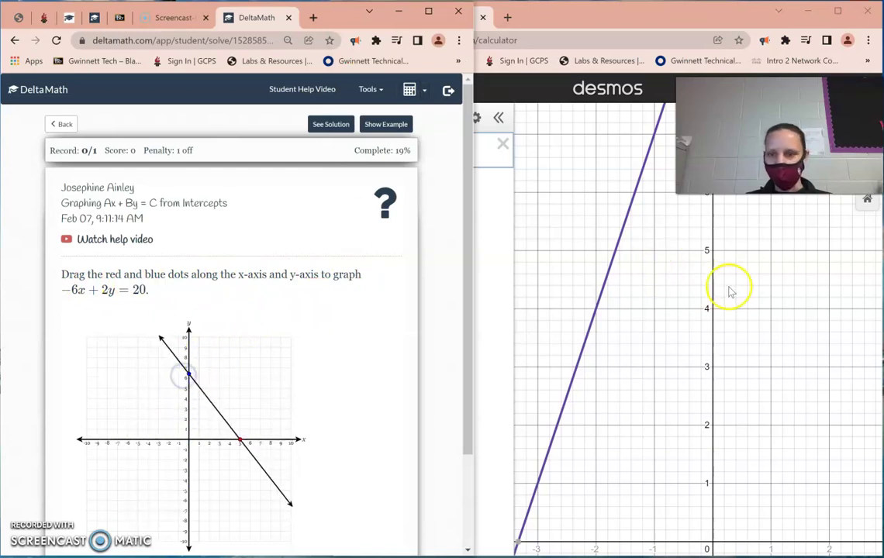
pyautogui.click(867, 203)
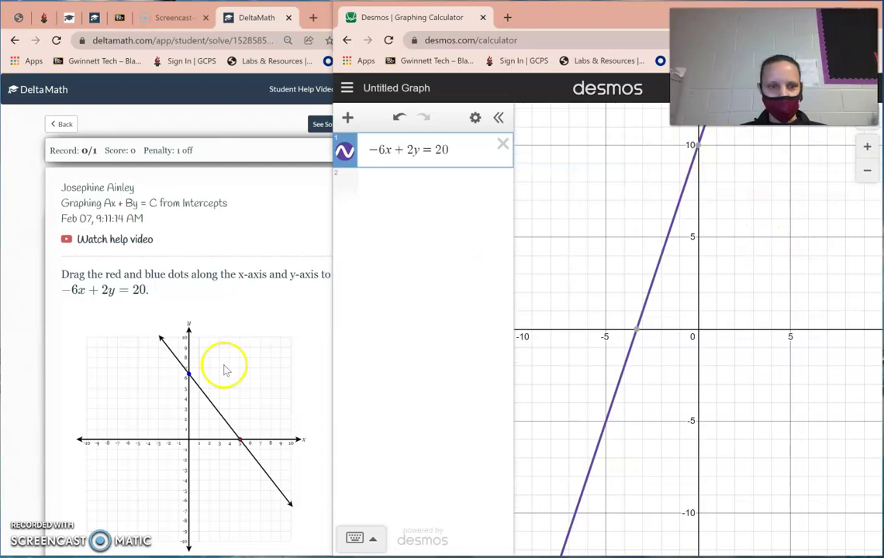
pyautogui.click(188, 376)
pyautogui.moveTo(187, 377); pyautogui.dragTo(188, 338)
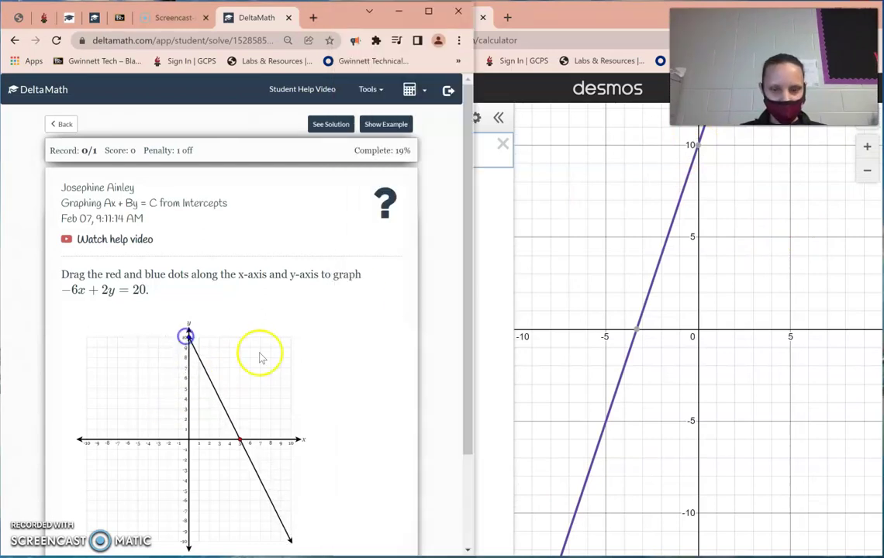
# Move the red x-axis dot in DeltaMath to about −3.3, matching the x-intercept of the Desmos line.
pyautogui.moveTo(641, 334)
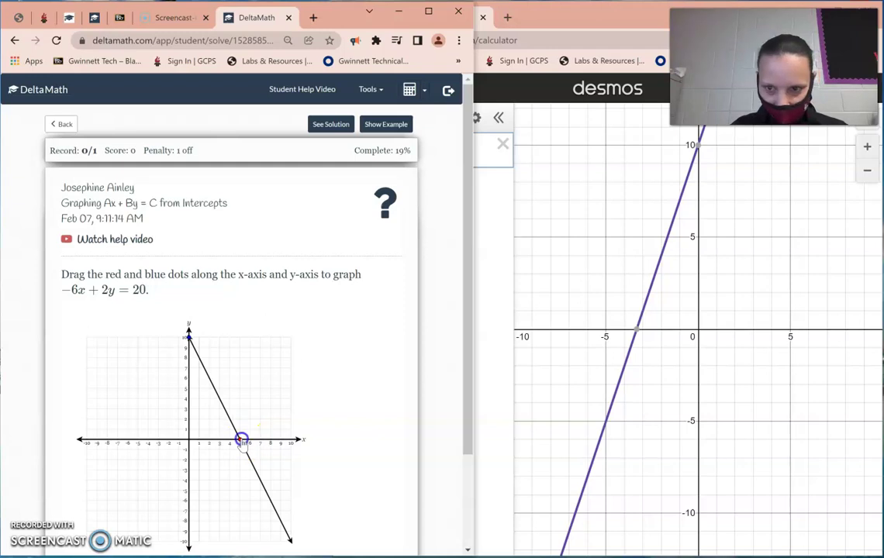
pyautogui.moveTo(241, 440); pyautogui.dragTo(155, 448)
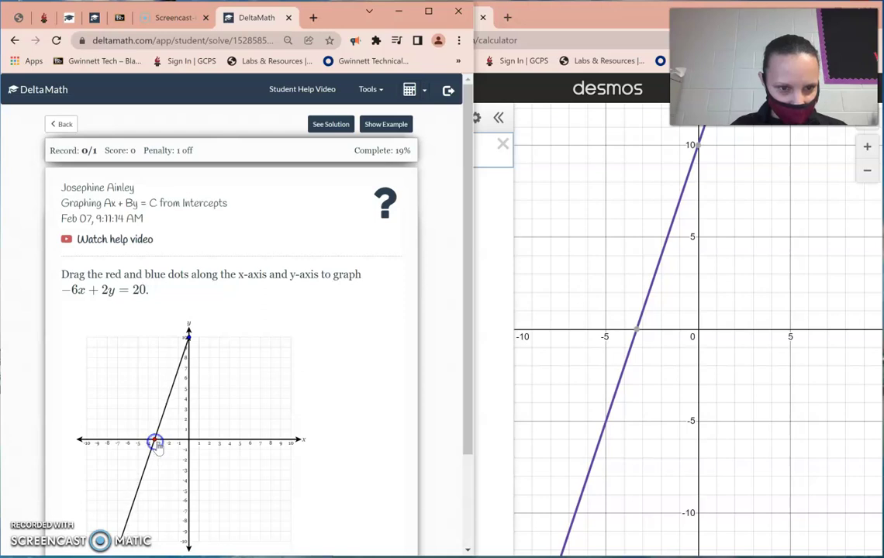
pyautogui.scroll(-2, 310, 418)
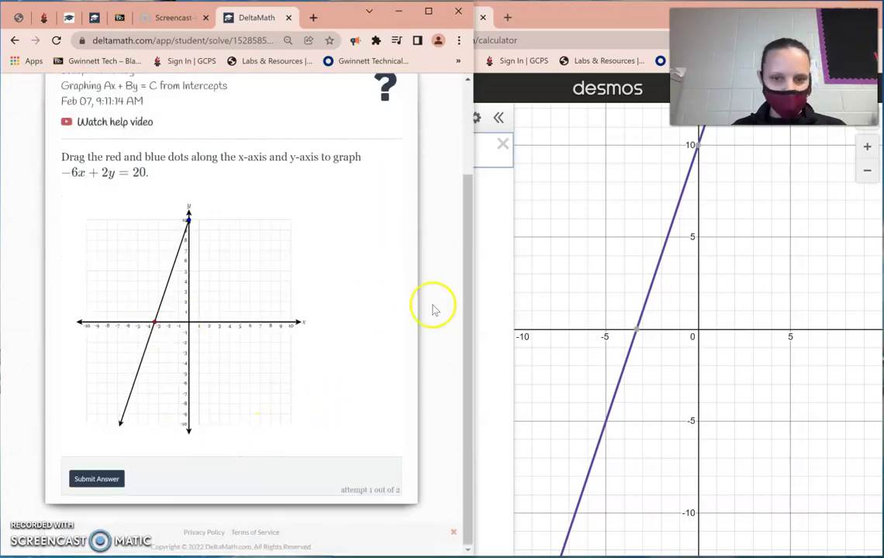
# Show the coordinates of the x-intercept of −6x + 2y = 20 in Desmos.
pyautogui.click(629, 335)
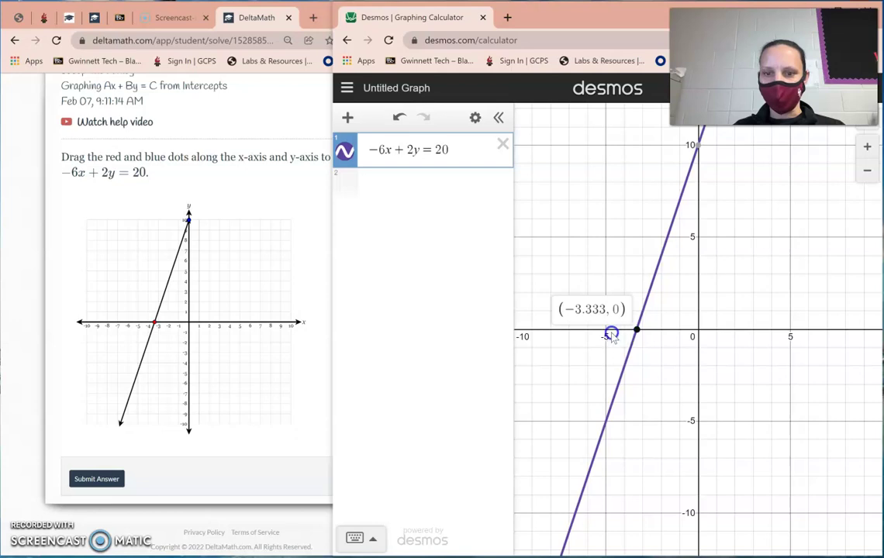
pyautogui.click(608, 333)
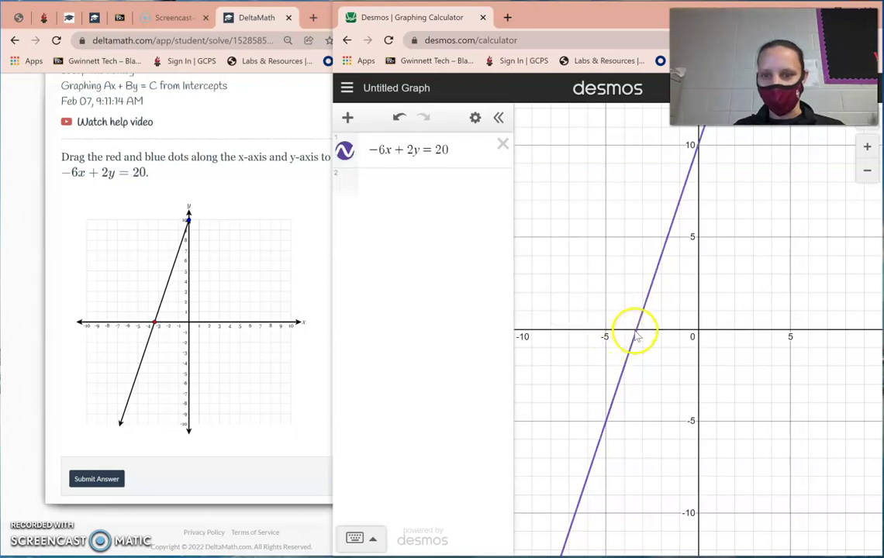
pyautogui.click(636, 335)
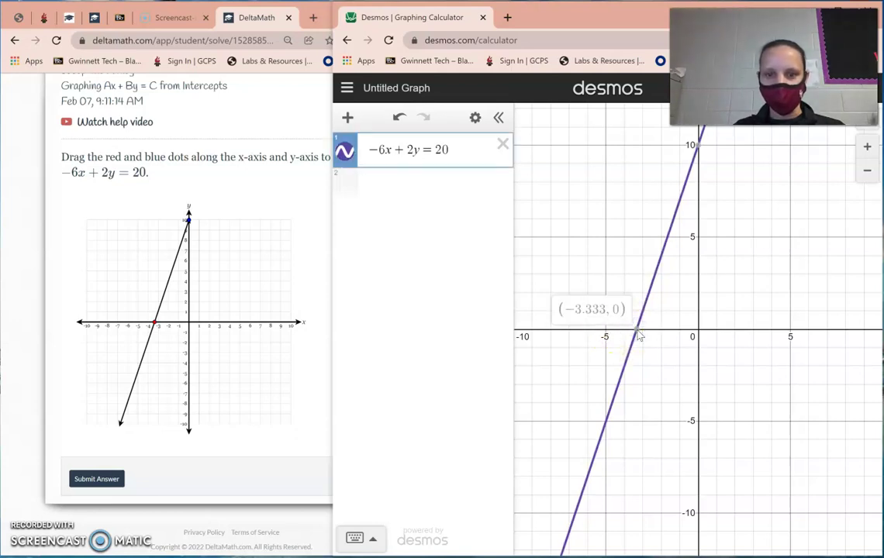
# Submit the graph of −6x + 2y = 20 in DeltaMath and dismiss the result message.
pyautogui.click(162, 335)
pyautogui.click(116, 477)
pyautogui.click(331, 198)
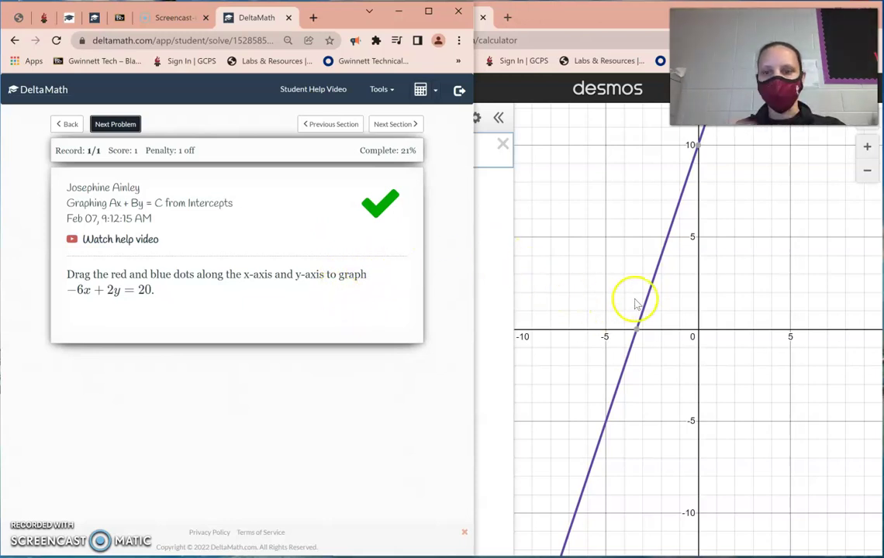
# Return to the assignment list and open the Identifying Quad / Linear System Solutions section in DeltaMath.
pyautogui.click(65, 125)
pyautogui.scroll(-1, 132, 262)
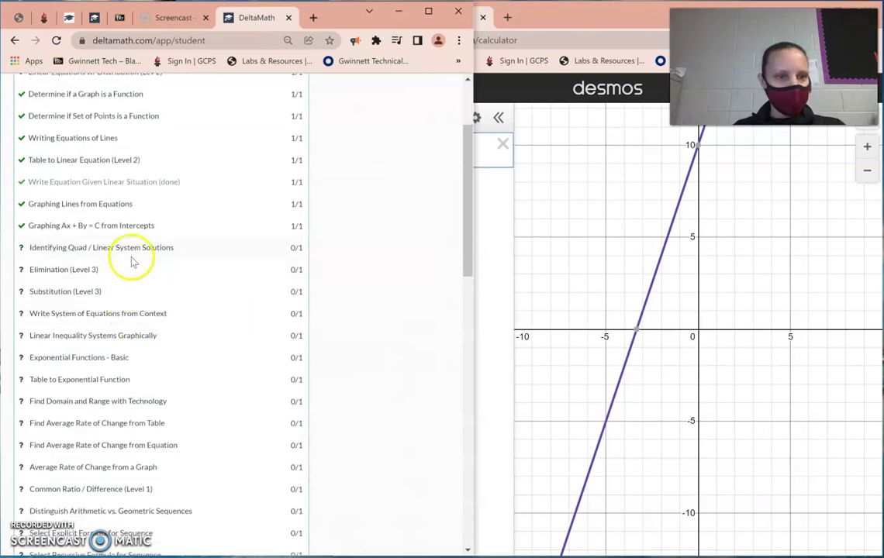
pyautogui.click(131, 252)
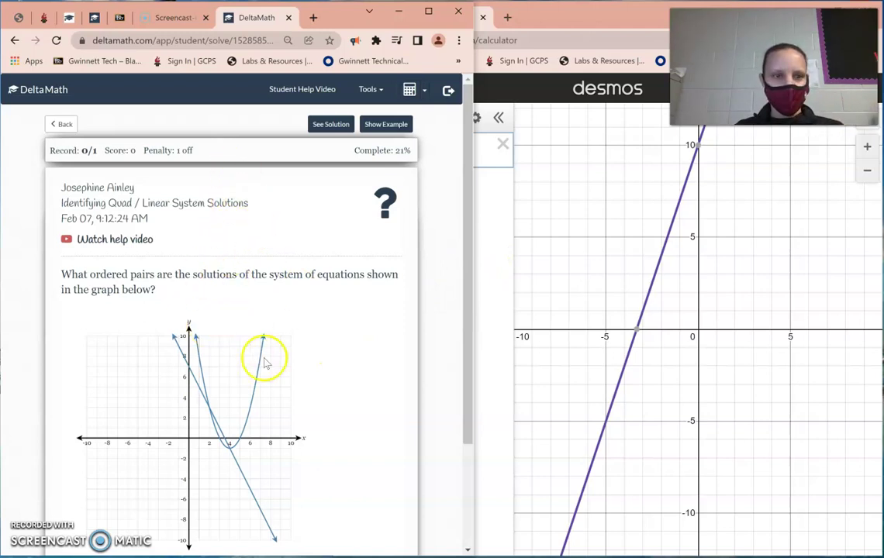
# Enter (2, 3) and (4, −1) as the solutions of the graphed system and submit the answer.
pyautogui.scroll(-2, 240, 381)
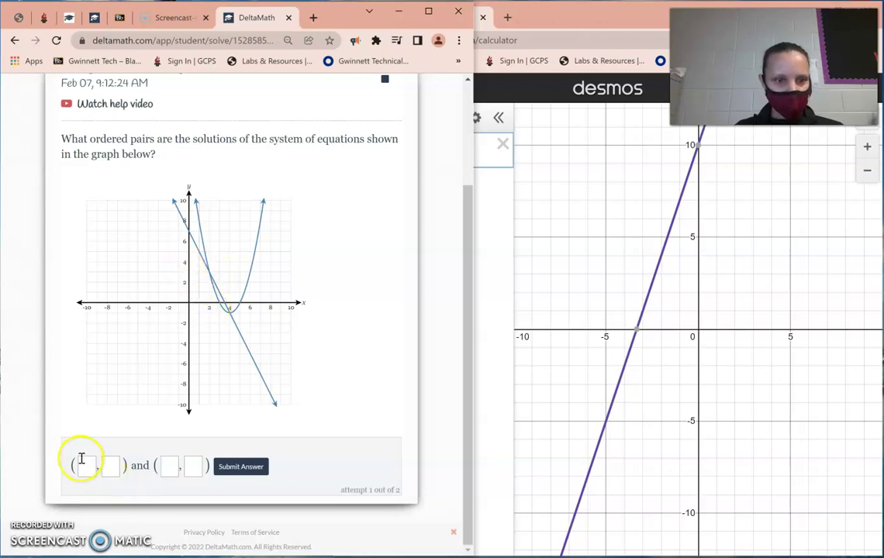
pyautogui.write('3')
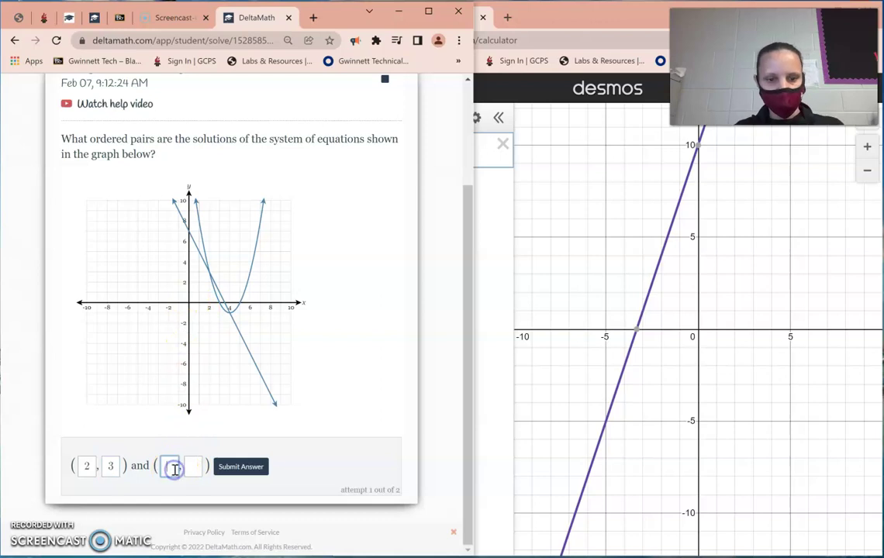
pyautogui.click(194, 467)
pyautogui.write('-1')
pyautogui.click(243, 467)
pyautogui.click(335, 218)
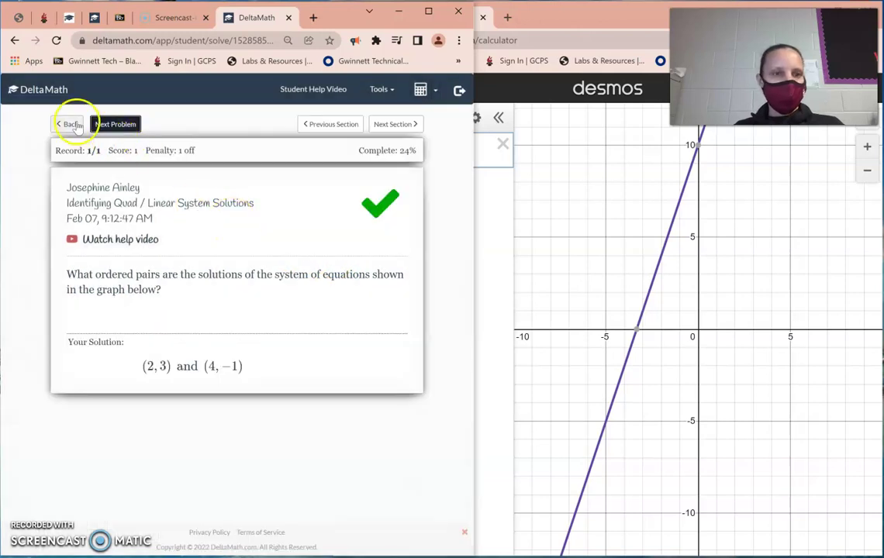
# Return to the assignment list and open the Elimination (Level 3) section.
pyautogui.click(74, 121)
pyautogui.scroll(-1, 134, 242)
pyautogui.click(77, 208)
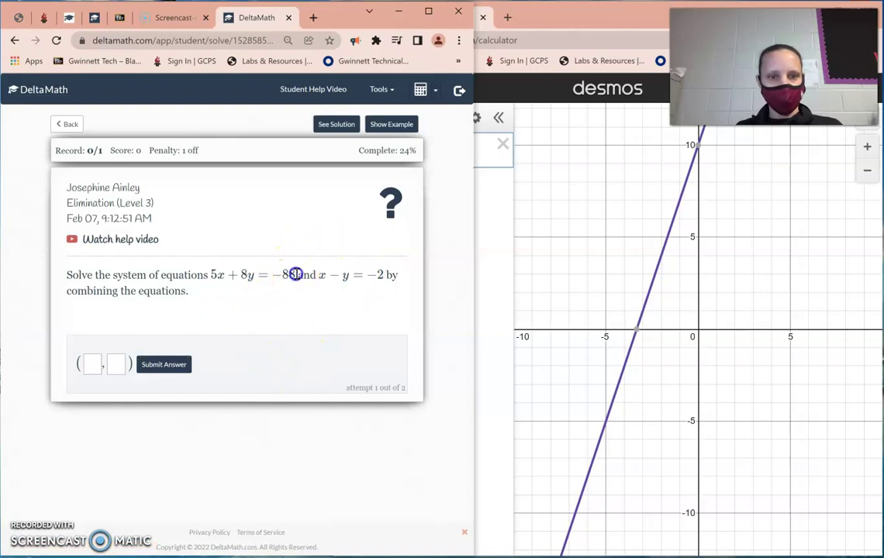
# Copy 5x + 8y = −88 from the DeltaMath problem and replace the existing Desmos expression with it.
pyautogui.moveTo(296, 276); pyautogui.dragTo(217, 273)
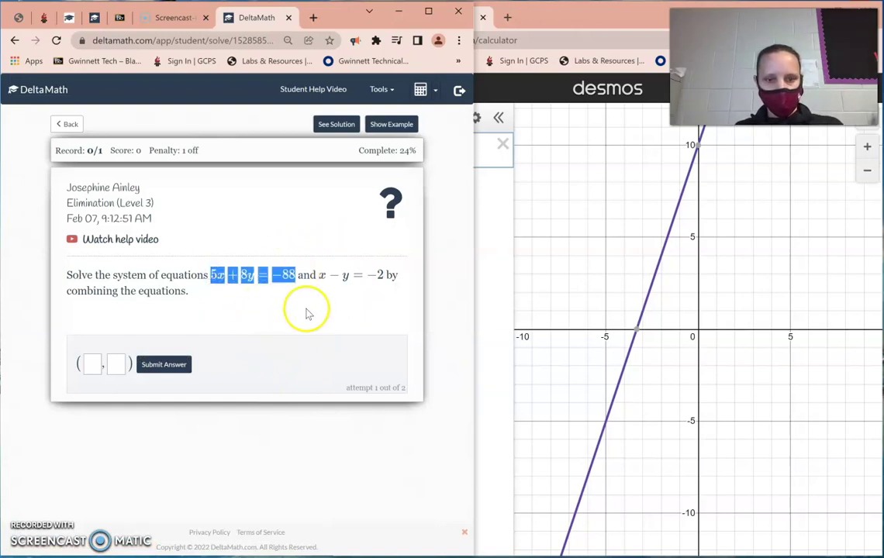
pyautogui.click(487, 300)
pyautogui.moveTo(454, 149); pyautogui.dragTo(355, 144)
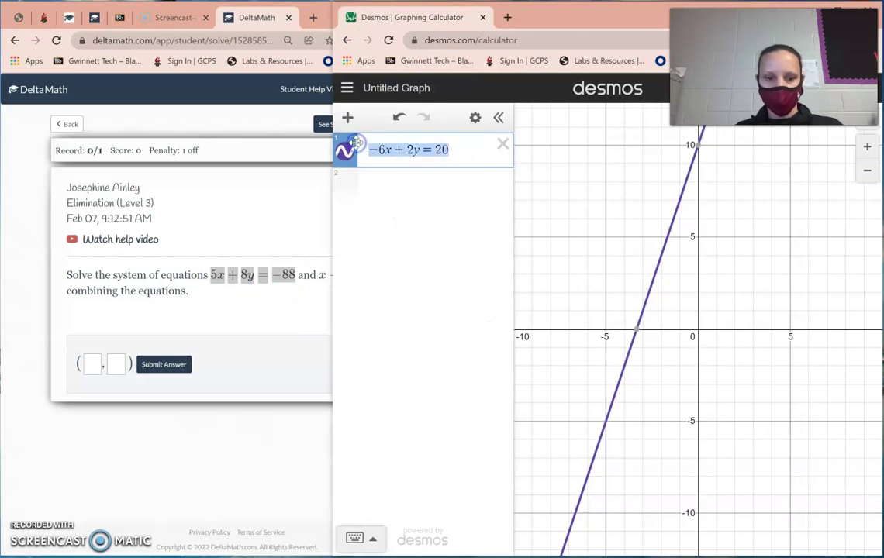
pyautogui.write('5x+8y=-88')
# Copy x − y = −2 from the DeltaMath problem into the second Desmos expression line.
pyautogui.click(267, 340)
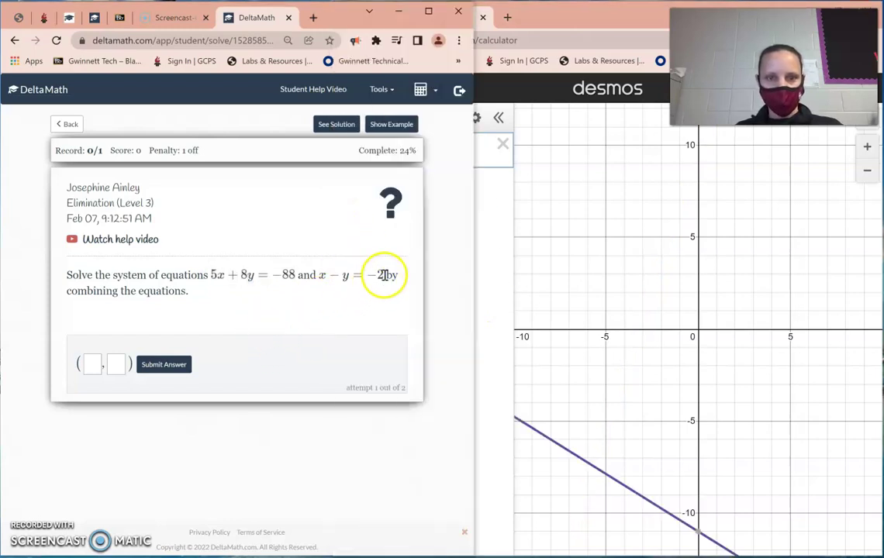
pyautogui.moveTo(384, 275); pyautogui.dragTo(320, 274)
pyautogui.hotkey('ctrl', 'c')
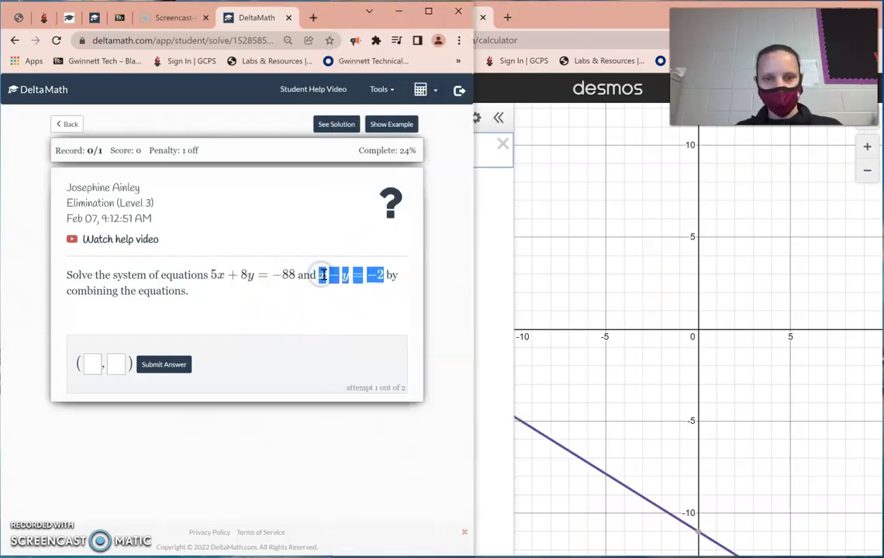
pyautogui.click(430, 252)
pyautogui.click(428, 188)
pyautogui.hotkey('ctrl', 'v')
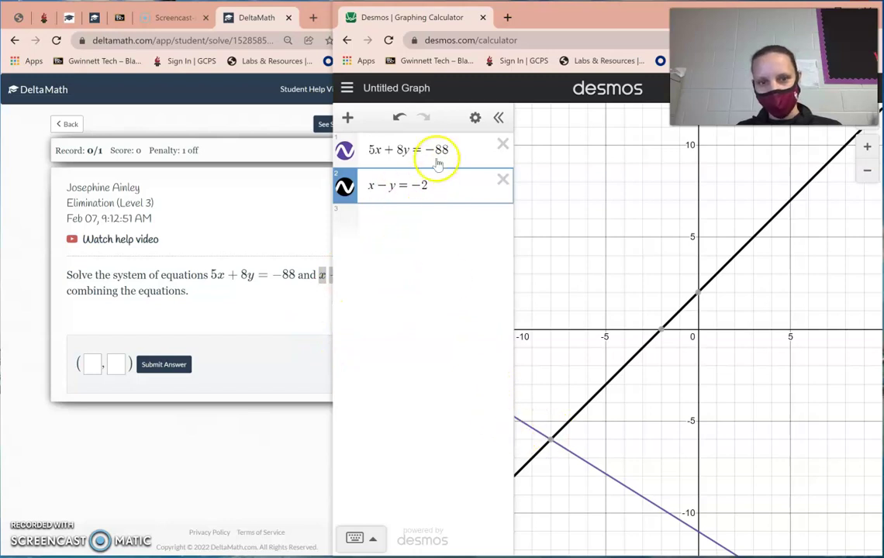
# Show the coordinates of the intersection of 5x + 8y = −88 and x − y = −2 in Desmos.
pyautogui.click(446, 268)
pyautogui.click(449, 185)
pyautogui.moveTo(552, 448)
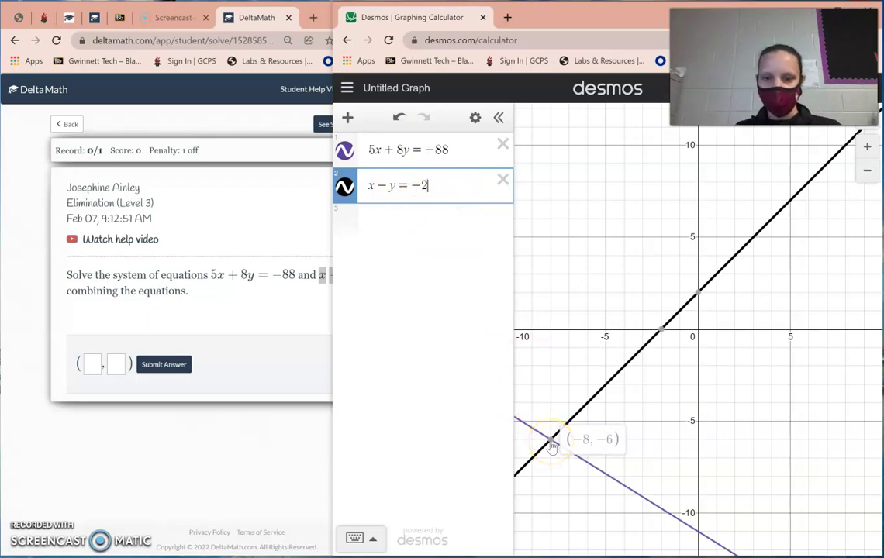
# Enter (−8, −6) as the solution of the elimination problem in DeltaMath and submit it.
pyautogui.click(91, 365)
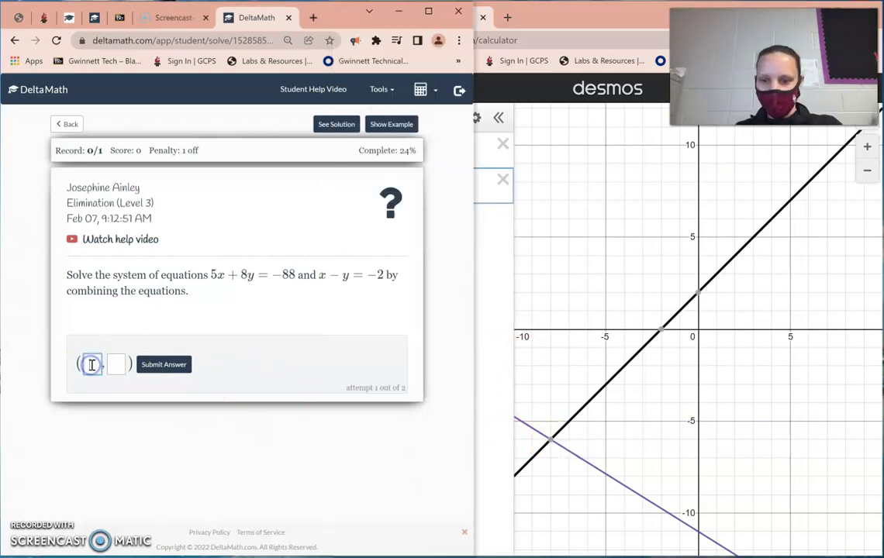
pyautogui.click(120, 364)
pyautogui.write('-6')
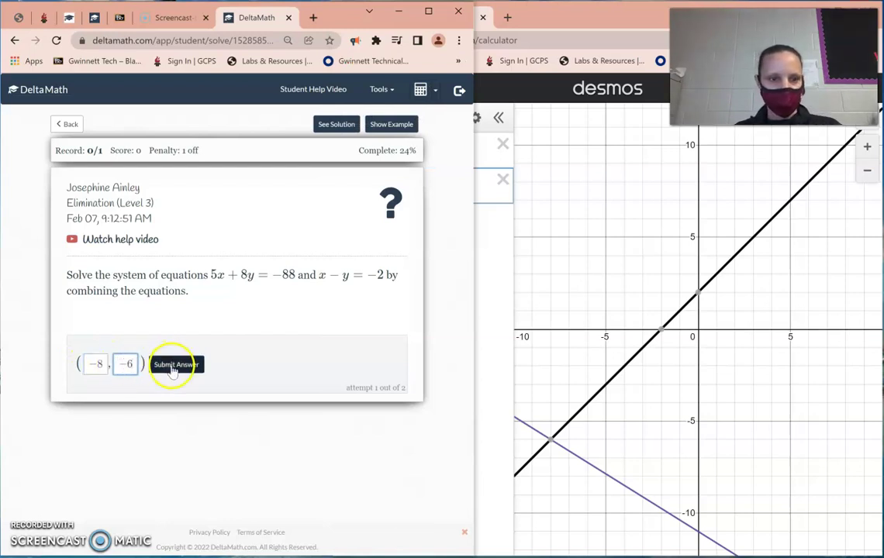
pyautogui.click(174, 364)
pyautogui.click(341, 225)
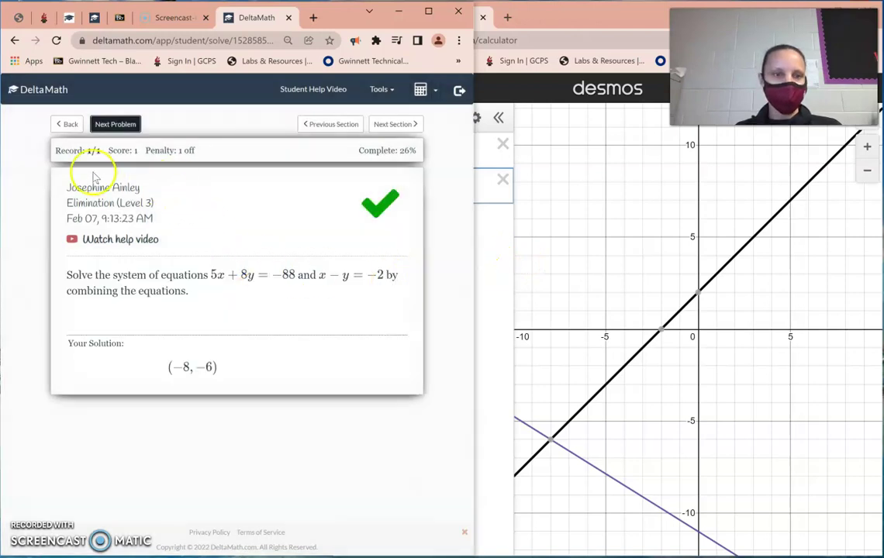
# Open the Substitution (Level 3) section and paste its equation 2y + 9 = x into Desmos, removing 5x + 8y = −88.
pyautogui.click(68, 124)
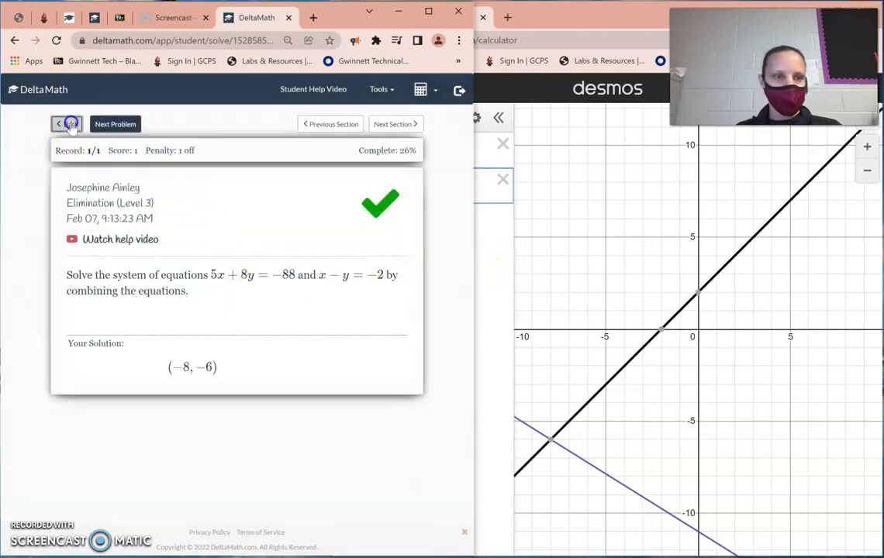
pyautogui.click(81, 226)
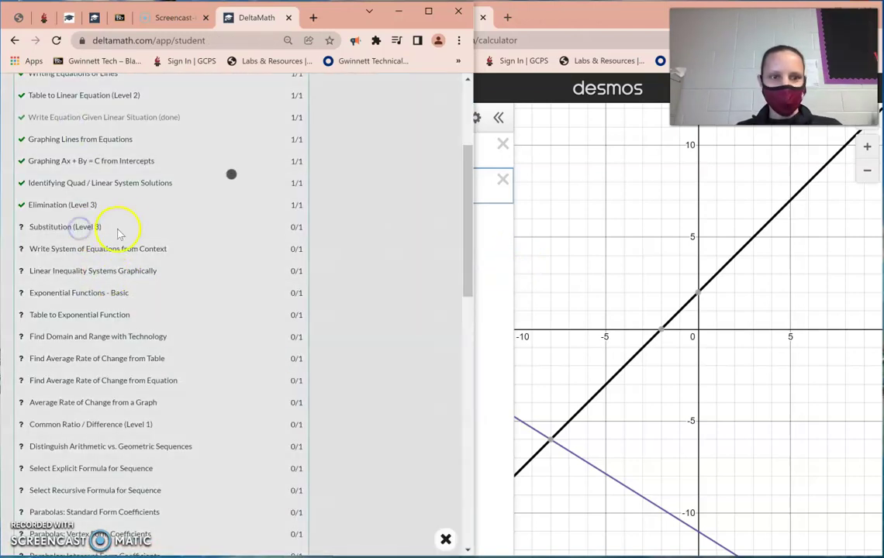
pyautogui.moveTo(226, 313); pyautogui.dragTo(155, 308)
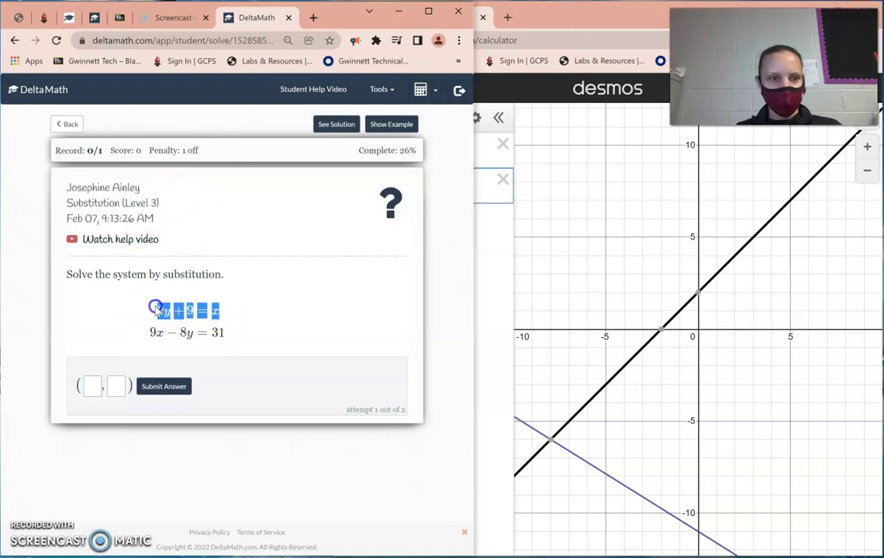
pyautogui.click(486, 246)
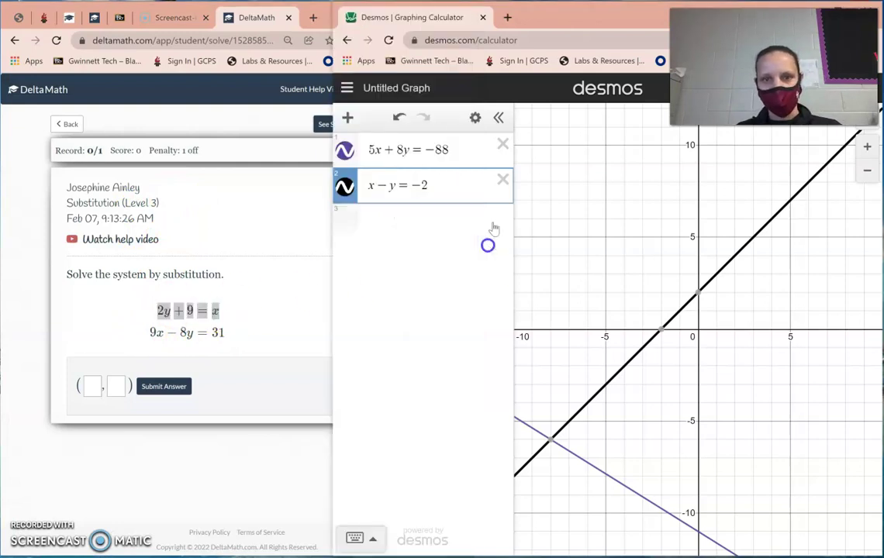
pyautogui.click(500, 145)
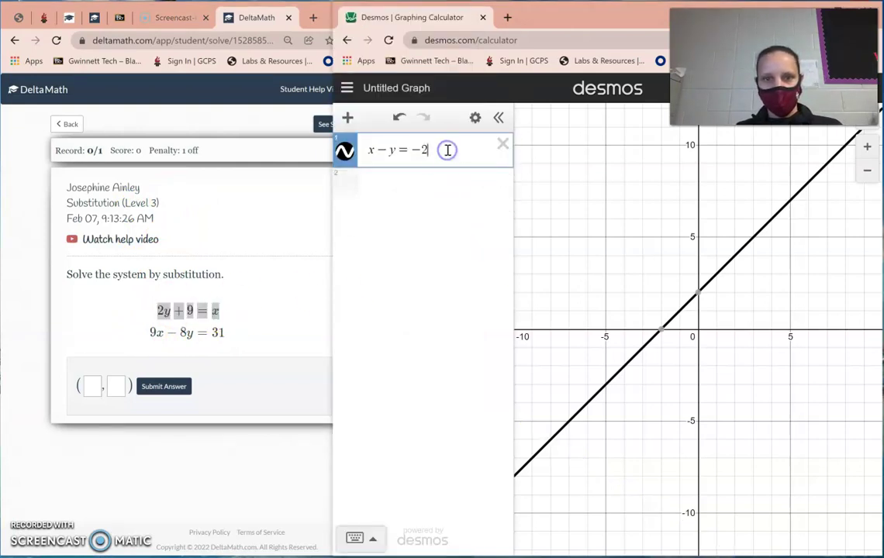
pyautogui.write('2y+9= 2y+9=  x')
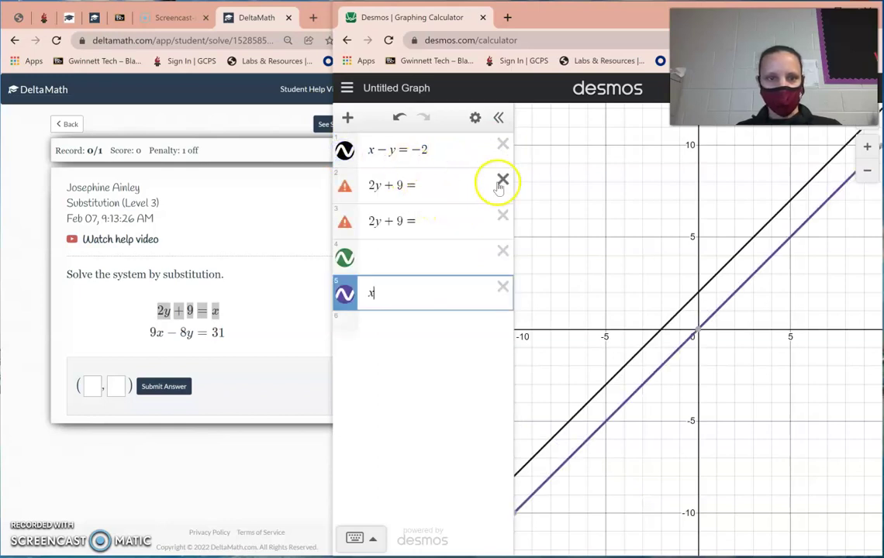
# Delete x − y = −2 and the duplicate line in Desmos, and move the separated x to complete 2y + 9 = x.
pyautogui.click(503, 145)
pyautogui.click(502, 145)
pyautogui.click(503, 181)
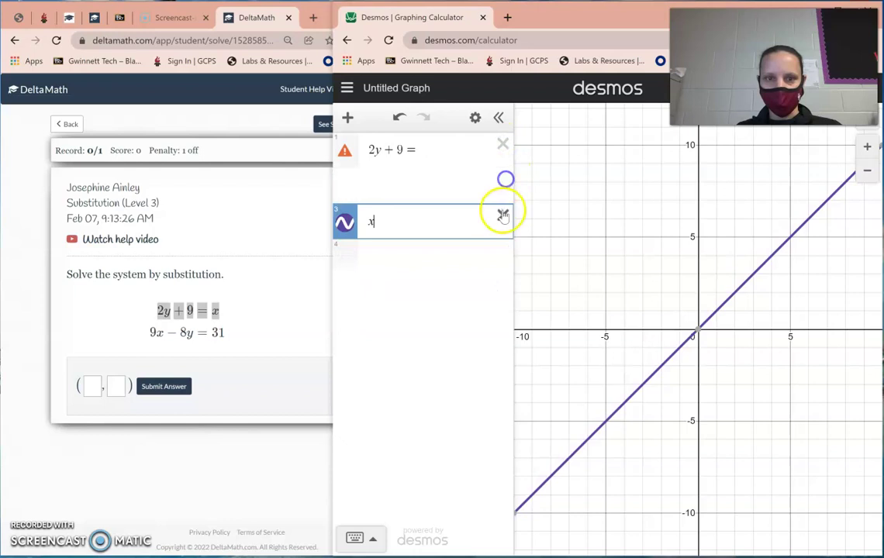
pyautogui.click(365, 184)
pyautogui.moveTo(373, 184); pyautogui.dragTo(413, 177)
pyautogui.hotkey('ctrl', 'x')
pyautogui.click(432, 148)
pyautogui.hotkey('ctrl', 'v')
pyautogui.click(423, 177)
# Copy 9x − 8y = 31 from DeltaMath, clear the spare empty Desmos lines and paste it under the first equation.
pyautogui.click(221, 301)
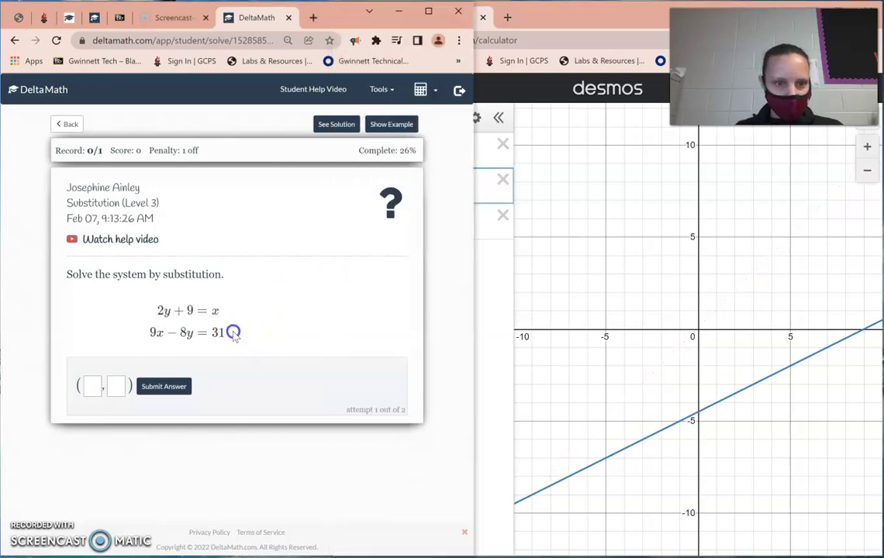
pyautogui.moveTo(233, 332); pyautogui.dragTo(149, 336)
pyautogui.click(489, 268)
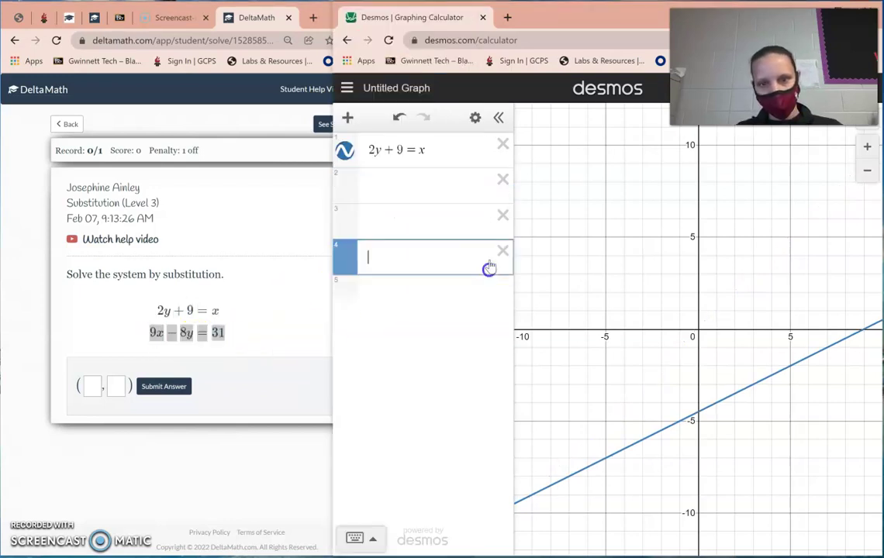
pyautogui.click(503, 186)
pyautogui.click(437, 188)
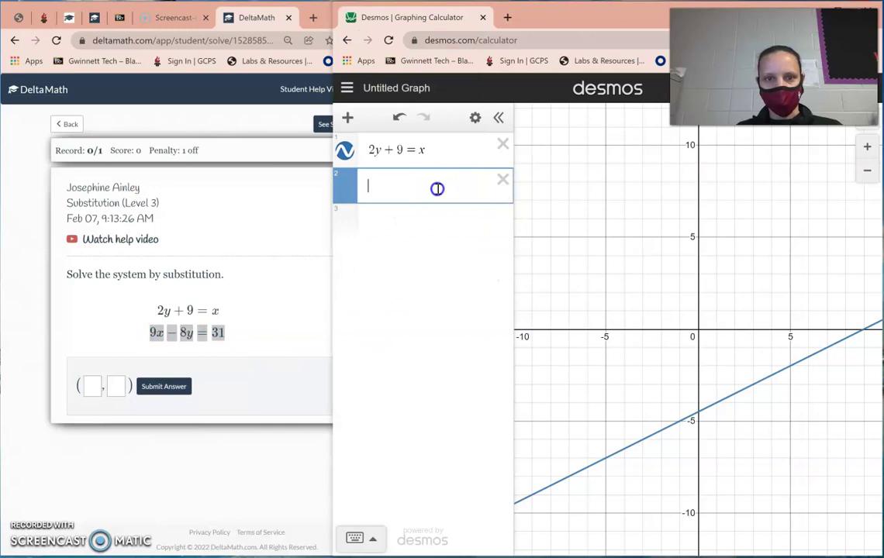
pyautogui.hotkey('ctrl', 'v')
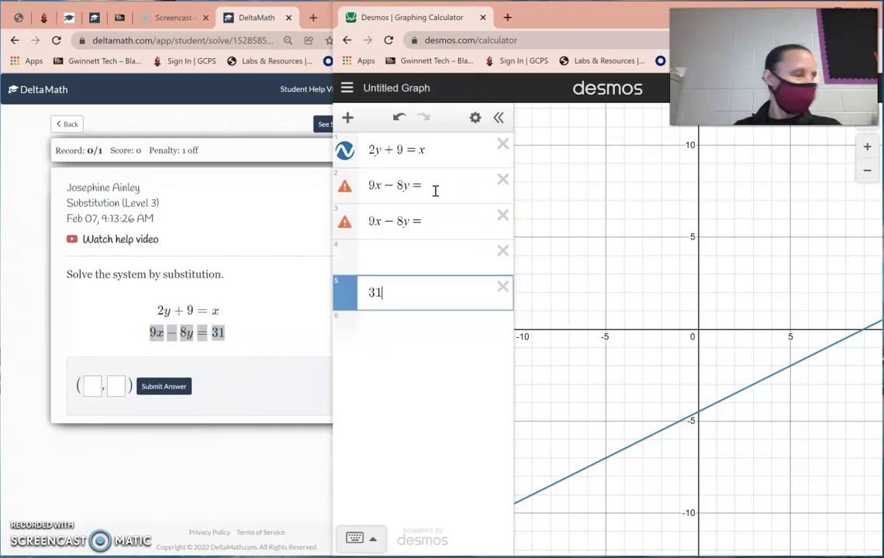
# Delete the extra pasted lines in Desmos and complete the second equation as 9x − 8y = 31.
pyautogui.click(502, 286)
pyautogui.click(502, 250)
pyautogui.click(502, 215)
pyautogui.write('31')
pyautogui.click(454, 258)
pyautogui.click(242, 334)
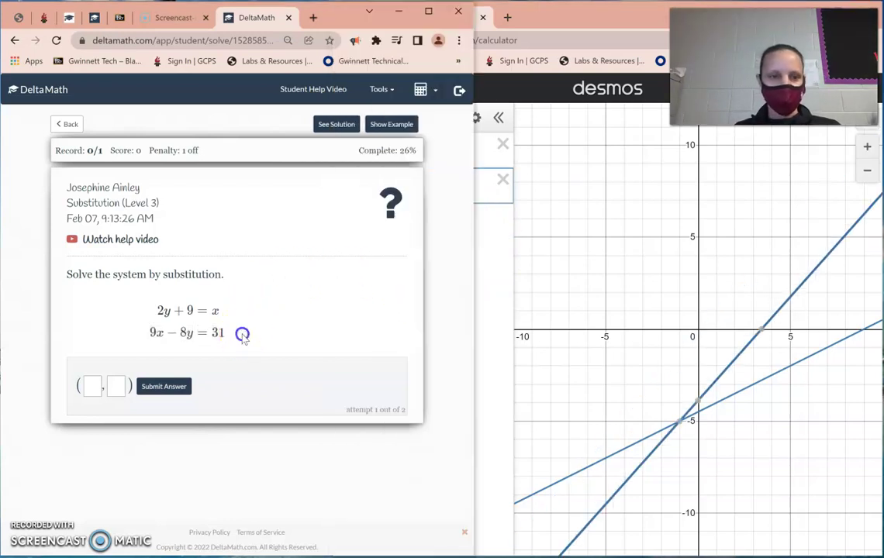
pyautogui.moveTo(69, 276); pyautogui.dragTo(231, 282)
pyautogui.click(269, 298)
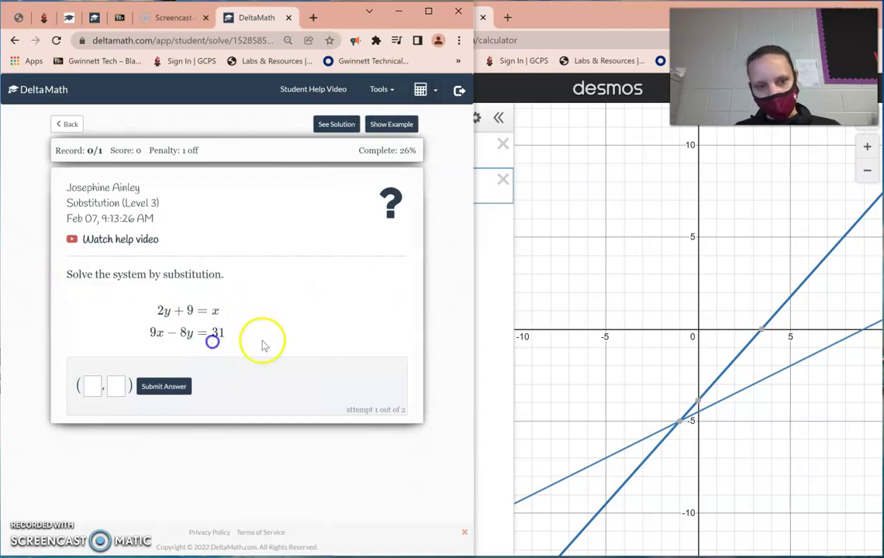
# Show the coordinates of the intersection of 2y + 9 = x and 9x − 8y = 31 in Desmos.
pyautogui.click(479, 250)
pyautogui.click(447, 188)
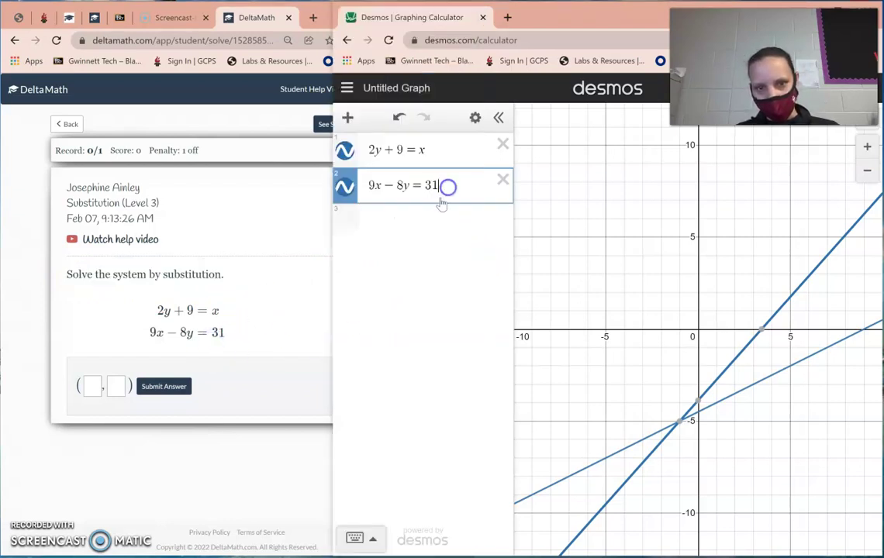
pyautogui.moveTo(681, 422)
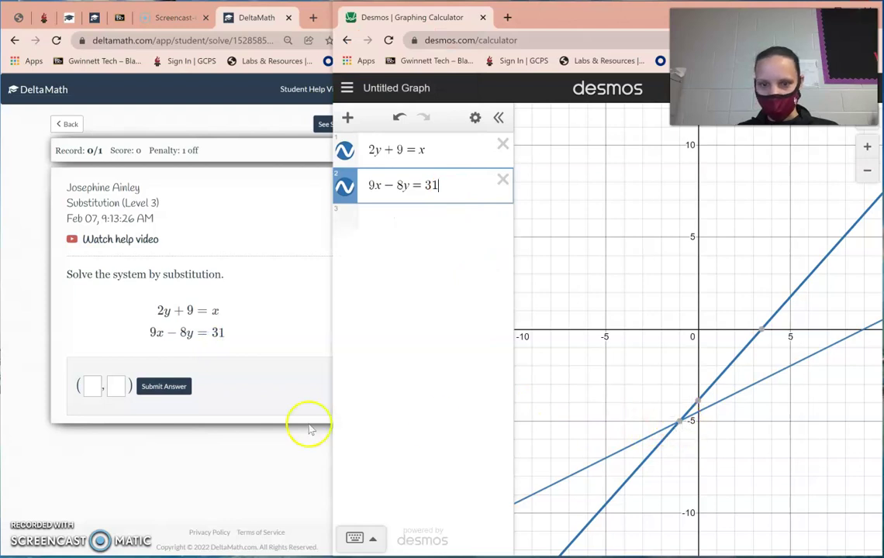
# Enter (−1, −5) as the solution of the substitution problem in DeltaMath and confirm the submission.
pyautogui.click(93, 387)
pyautogui.write('-1')
pyautogui.moveTo(652, 426)
pyautogui.click(125, 388)
pyautogui.write('-5')
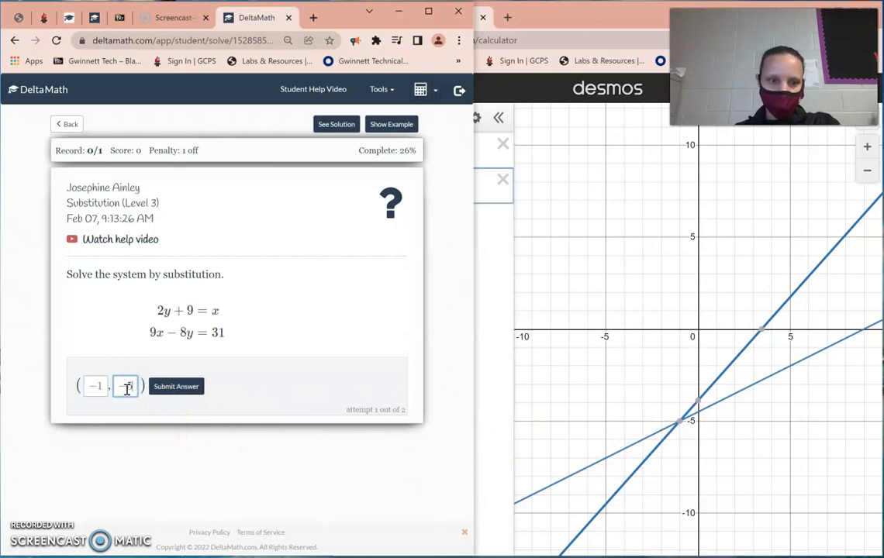
pyautogui.click(172, 390)
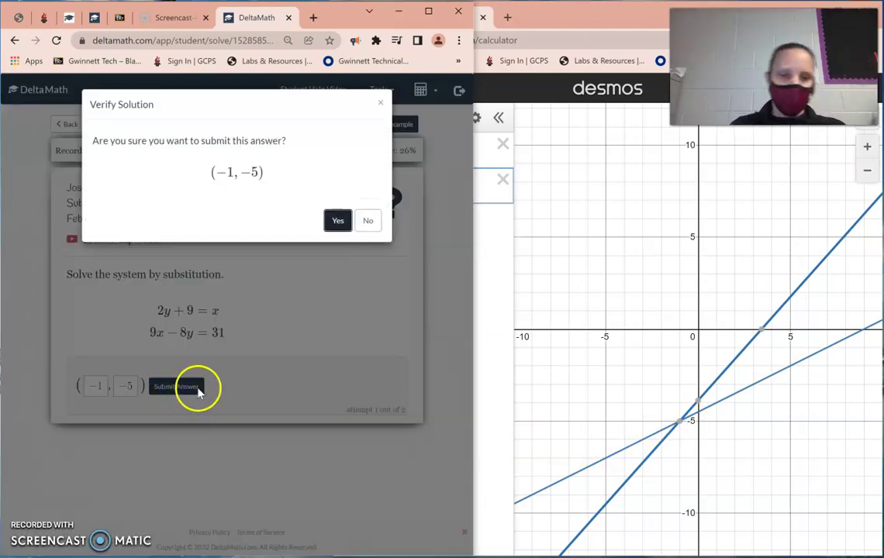
pyautogui.click(339, 221)
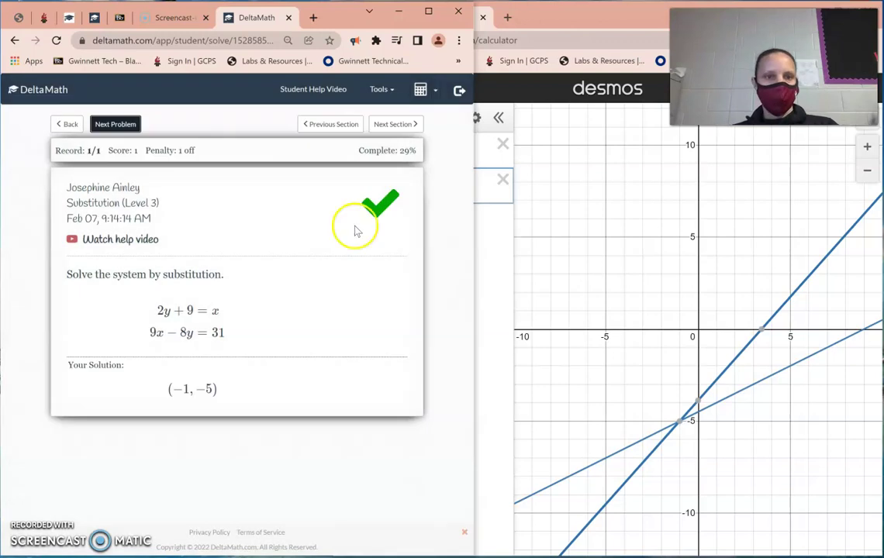
# Return to the assignment list and look through the sections that remain in the study guide.
pyautogui.click(69, 123)
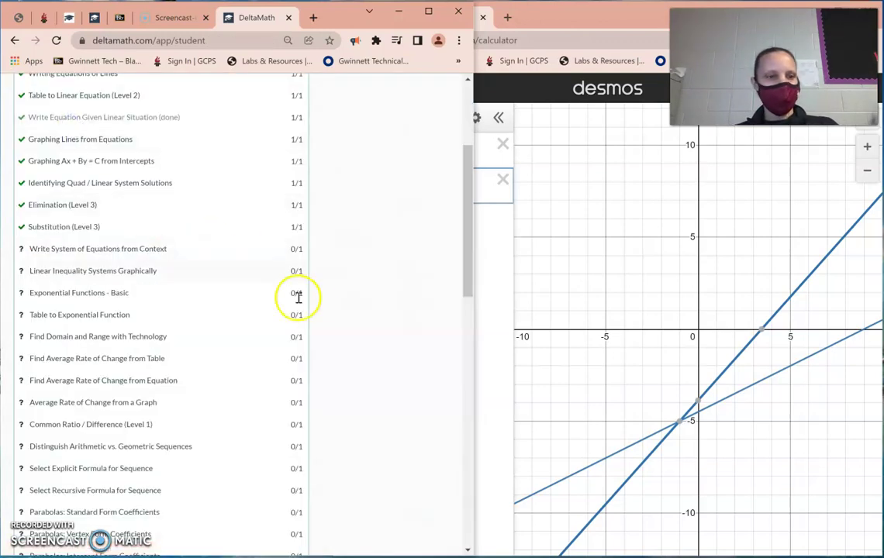
pyautogui.scroll(-4, 308, 302)
pyautogui.scroll(-3, 349, 351)
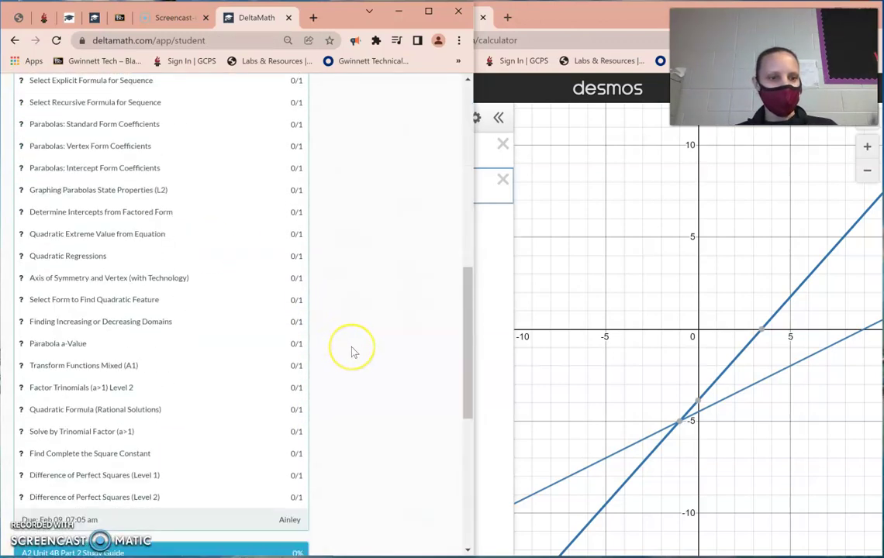
# Open the Write System of Equations from Context section of the S2 Week 5 Unit 4B Study Guide and show its answer fields.
pyautogui.scroll(8, 351, 351)
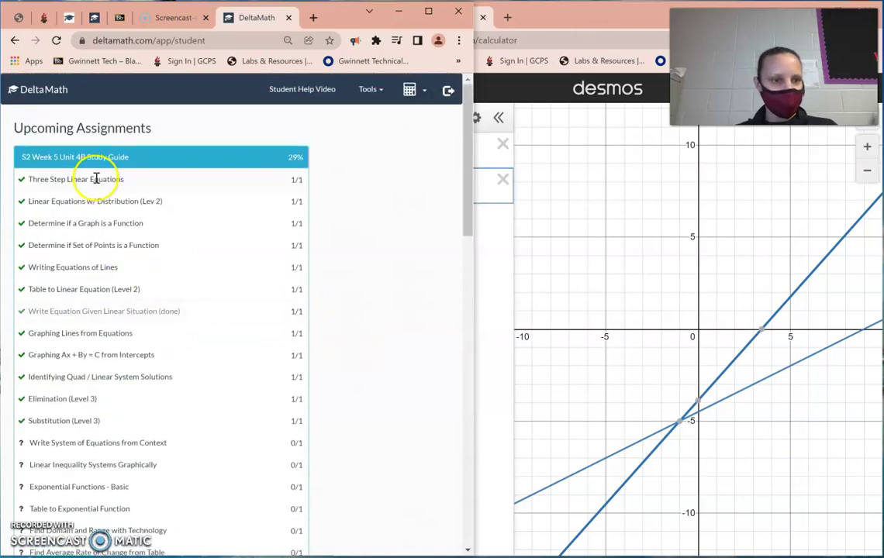
pyautogui.scroll(-3, 95, 419)
pyautogui.scroll(-2, 78, 310)
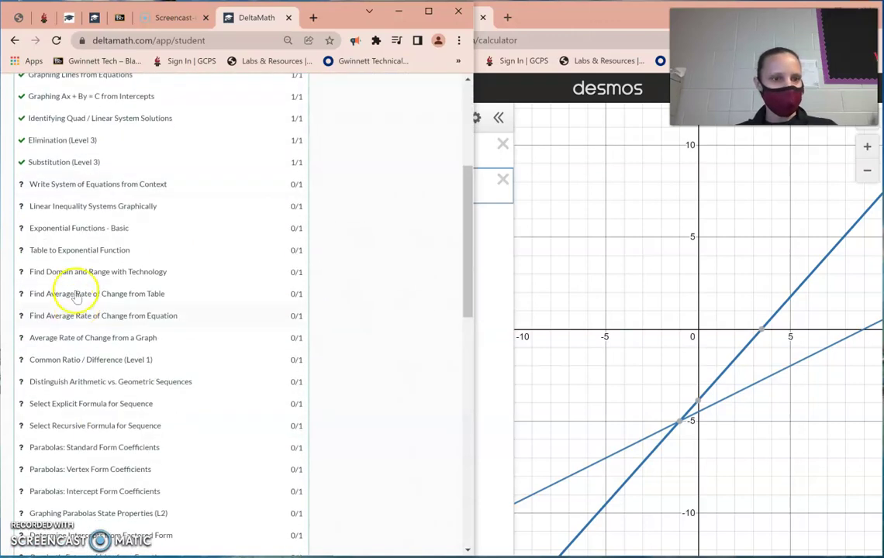
pyautogui.click(55, 188)
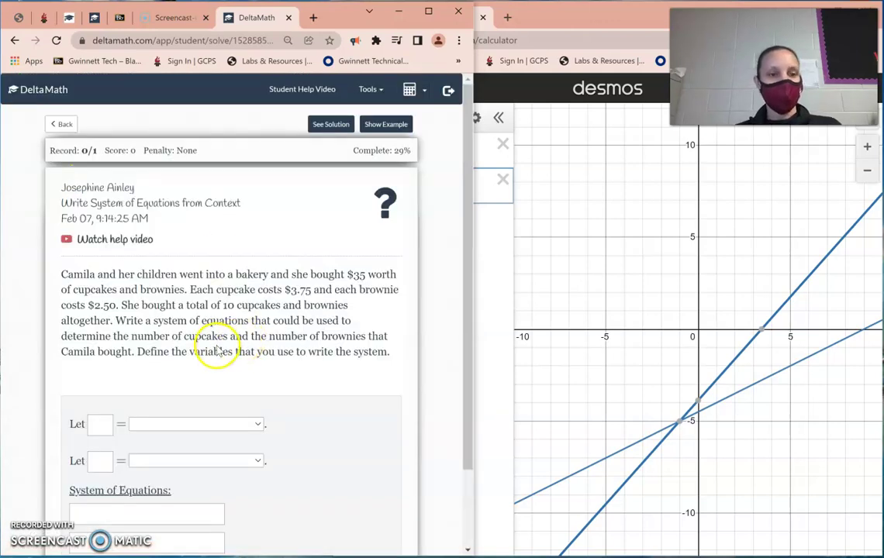
pyautogui.scroll(-2, 217, 352)
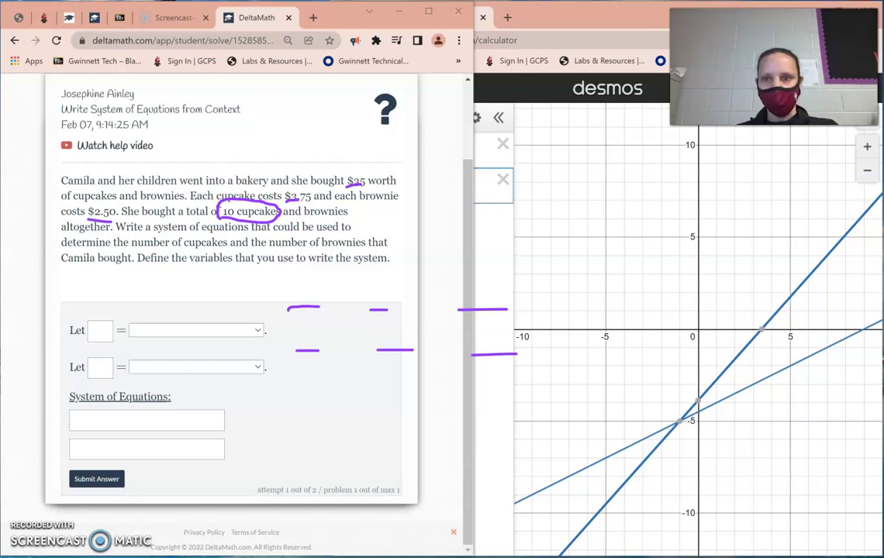
# Name the two variables of the bakery problem x and y in the Let statements.
pyautogui.click(117, 421)
pyautogui.click(101, 333)
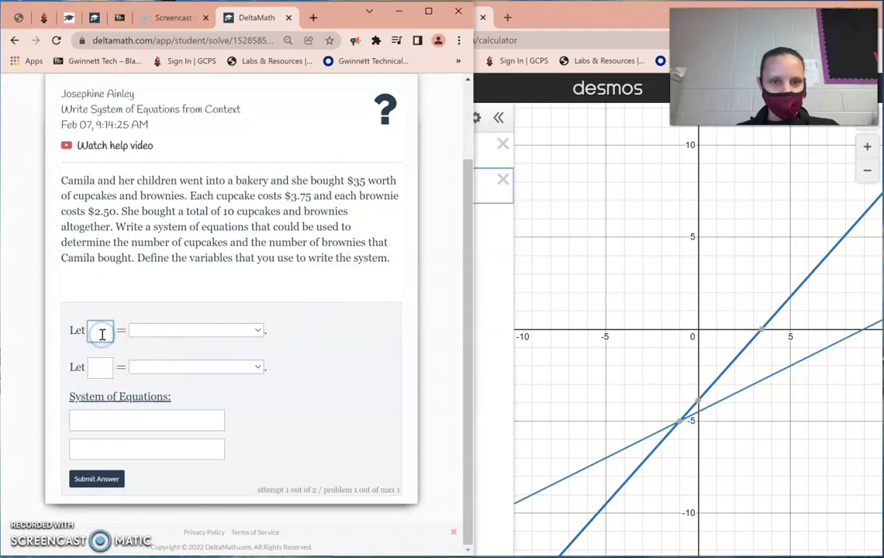
pyautogui.click(99, 366)
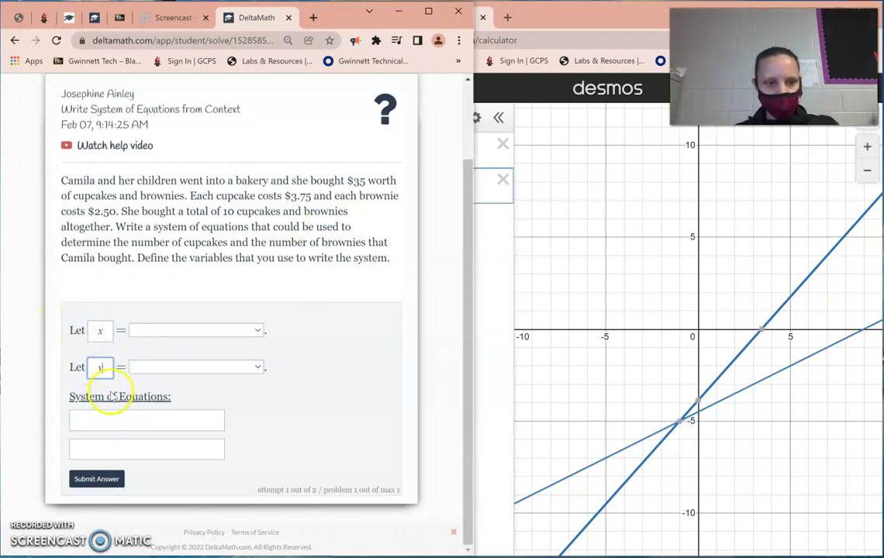
# Enter the cost equation 3.75x + 2.50y = 35 as the first equation of the system.
pyautogui.click(117, 425)
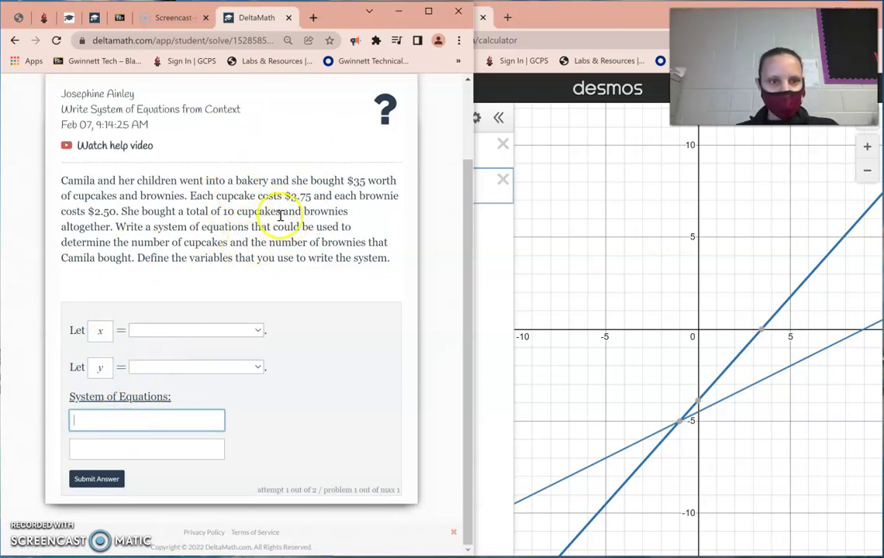
pyautogui.moveTo(314, 198); pyautogui.dragTo(283, 197)
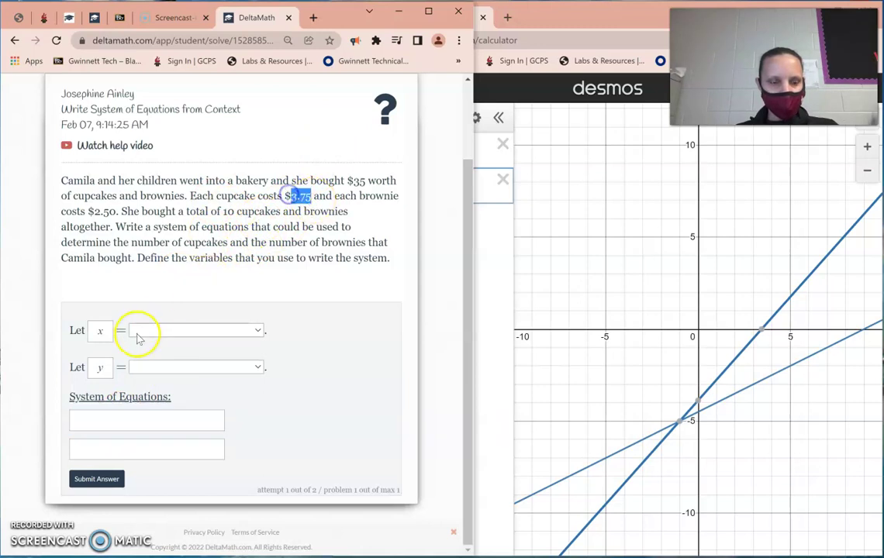
pyautogui.click(103, 421)
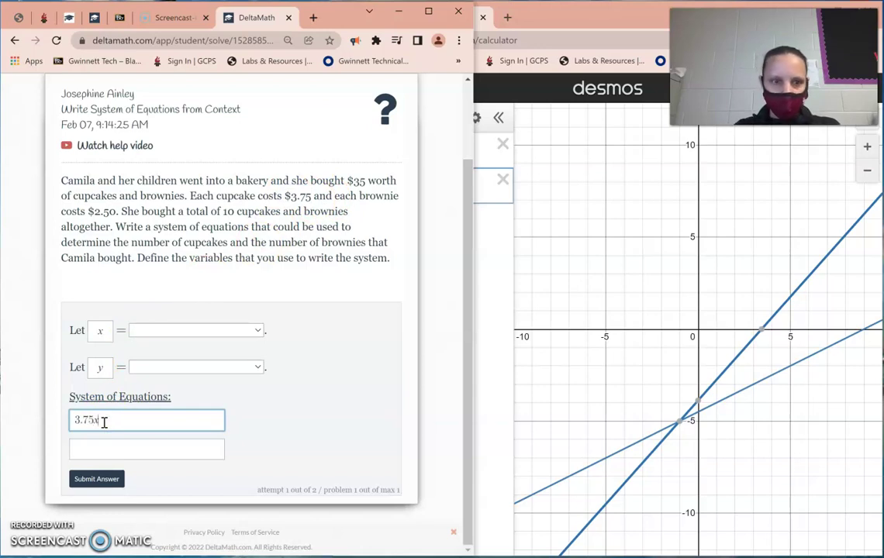
pyautogui.moveTo(116, 211); pyautogui.dragTo(87, 211)
pyautogui.click(127, 417)
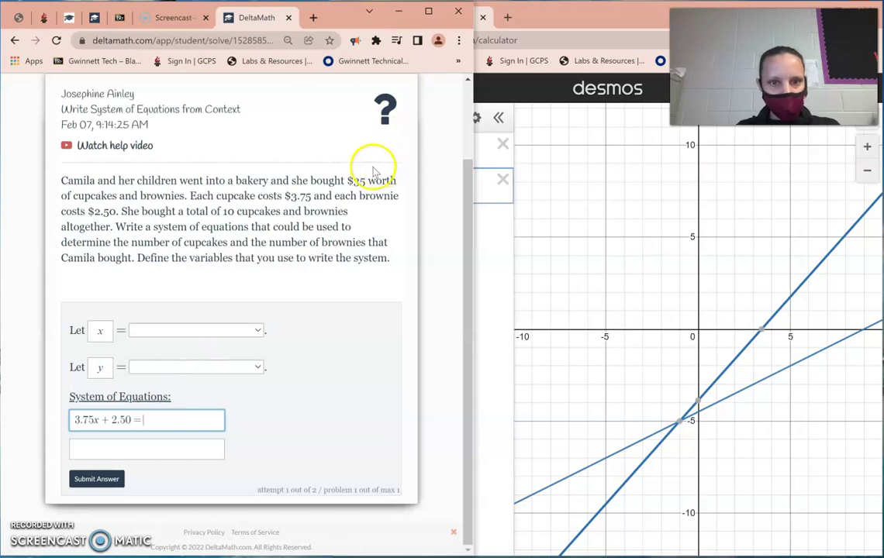
pyautogui.moveTo(366, 180); pyautogui.dragTo(334, 181)
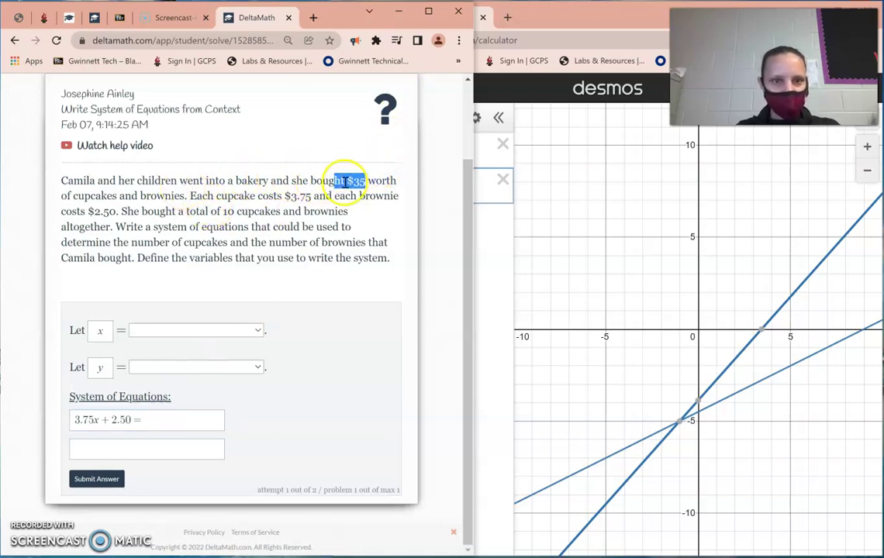
pyautogui.click(161, 423)
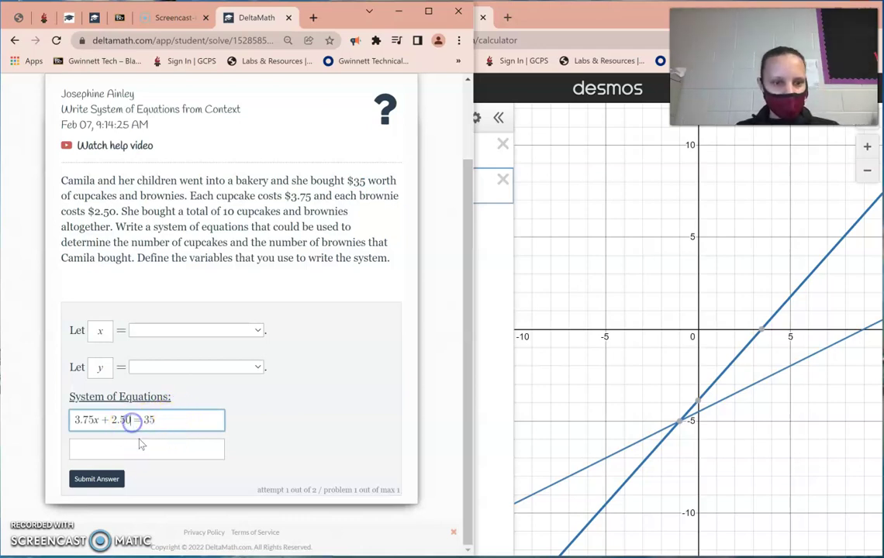
pyautogui.write('y')
# Enter the total-items equation x + y = 10 as the second equation of the system.
pyautogui.click(116, 450)
pyautogui.moveTo(233, 212); pyautogui.dragTo(217, 214)
pyautogui.click(115, 448)
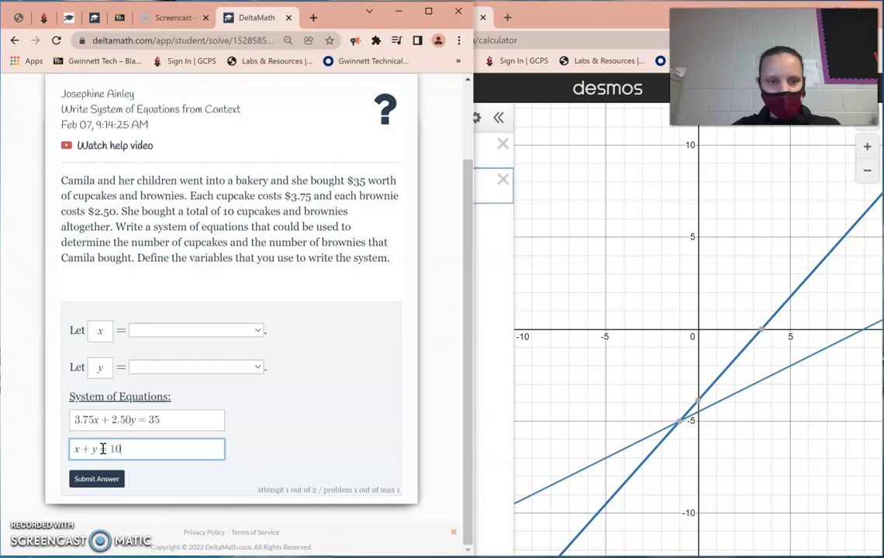
# Compare the 3.75x term with the cupcake price and total-items wording in the problem to work out what x and y stand for.
pyautogui.moveTo(100, 420); pyautogui.dragTo(80, 422)
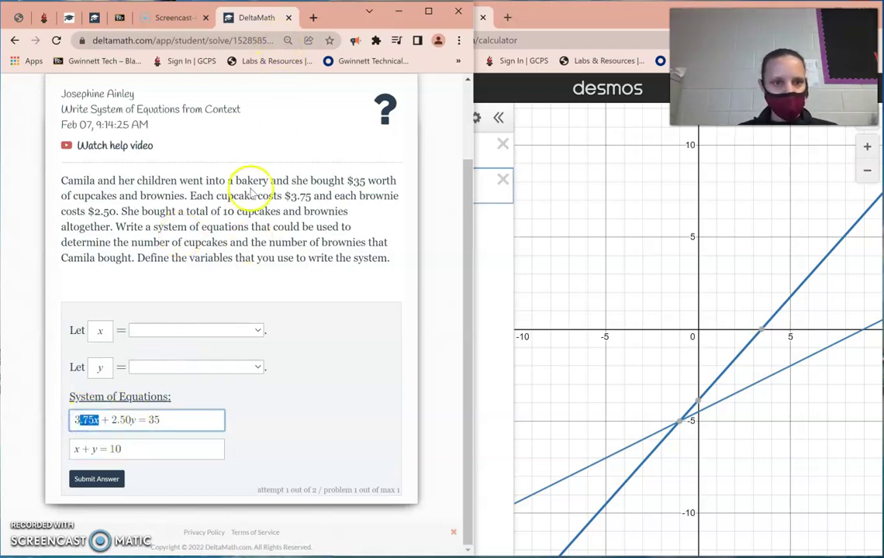
pyautogui.click(304, 211)
pyautogui.moveTo(197, 196); pyautogui.dragTo(269, 195)
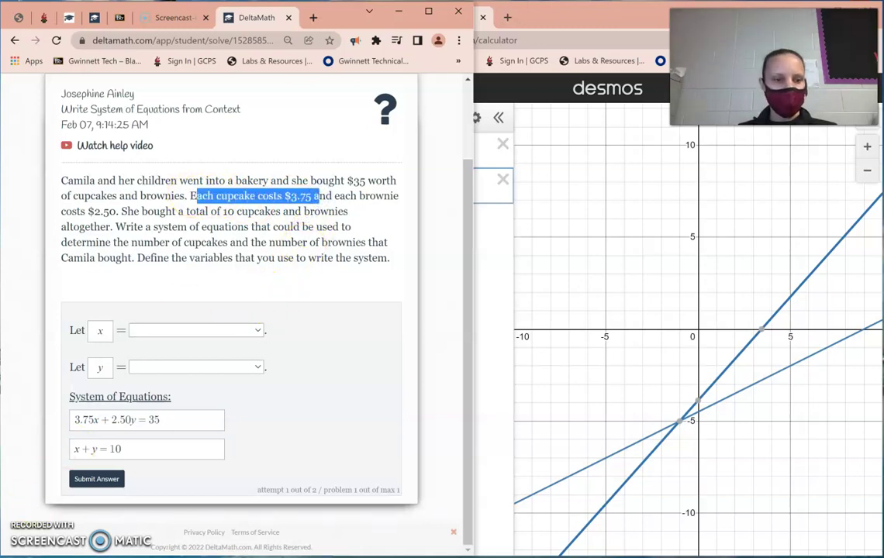
pyautogui.click(122, 334)
pyautogui.click(145, 327)
pyautogui.click(338, 369)
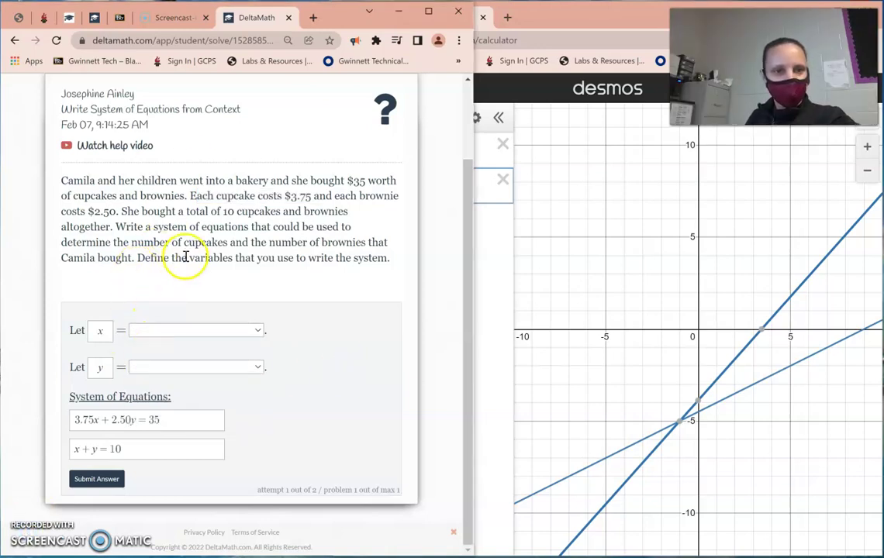
pyautogui.moveTo(205, 211); pyautogui.dragTo(248, 214)
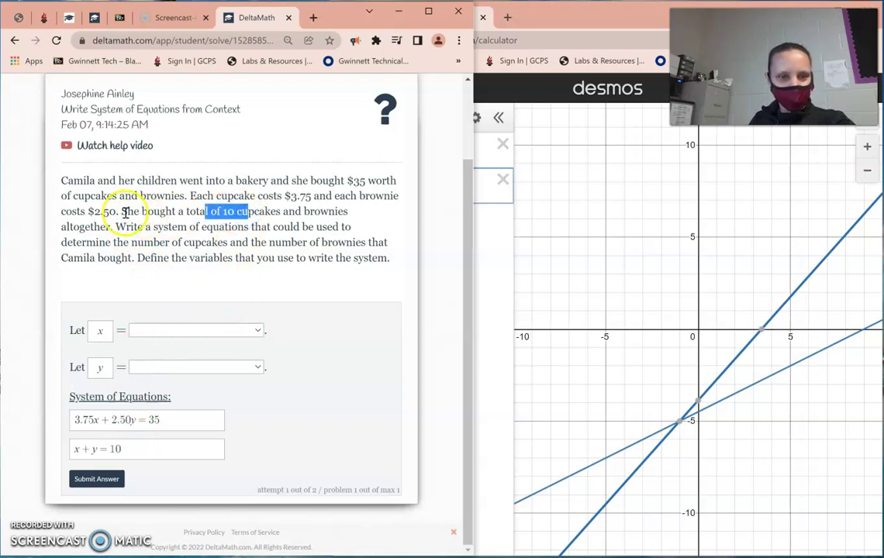